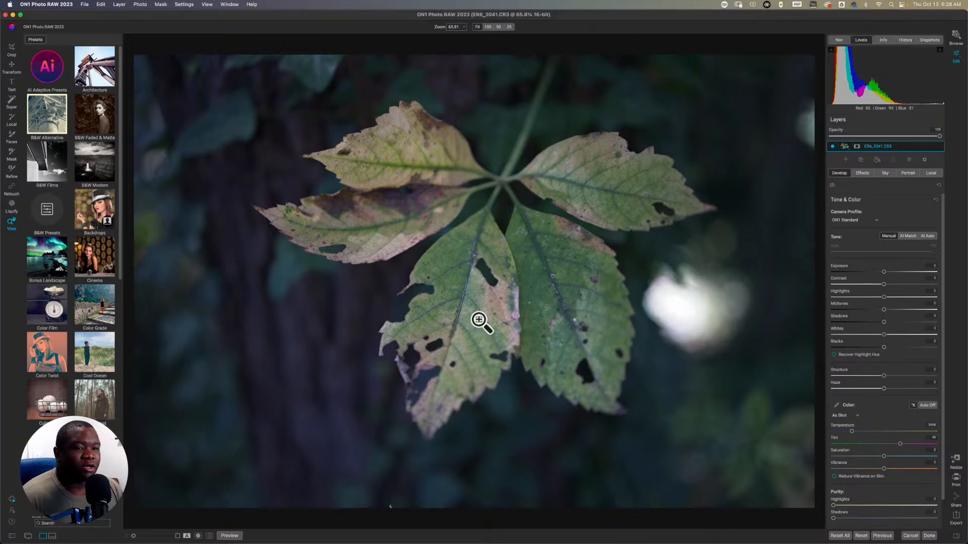
- Hide the presets browser to enlarge the photo, and duplicate the photo layer as "Tack Sharp"
left_click(12, 536)
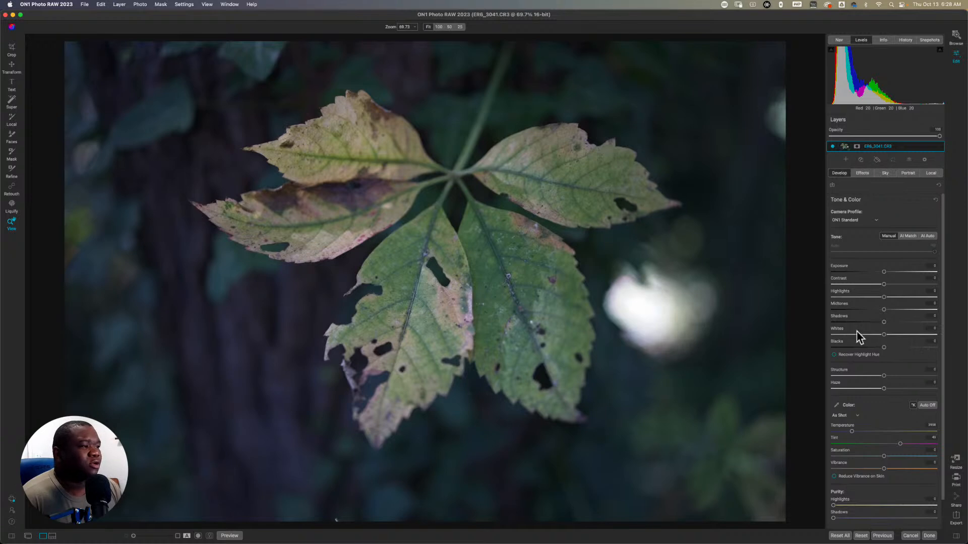
key("super+j")
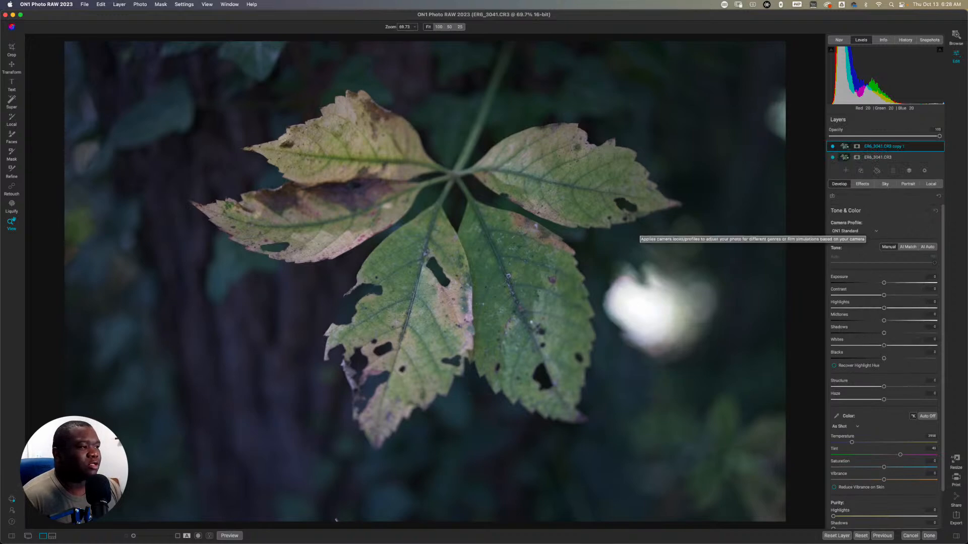
left_click(888, 146)
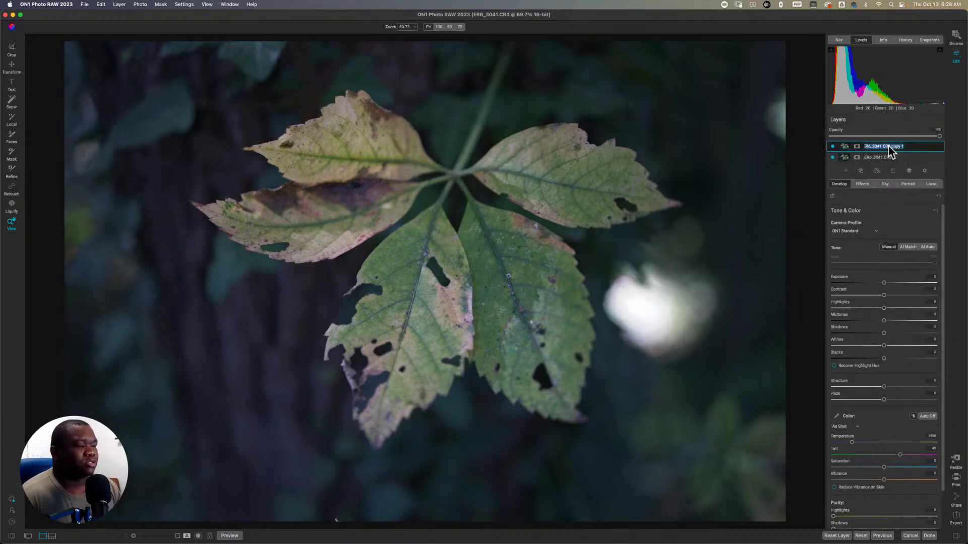
type("Tack Sharp")
key("Return")
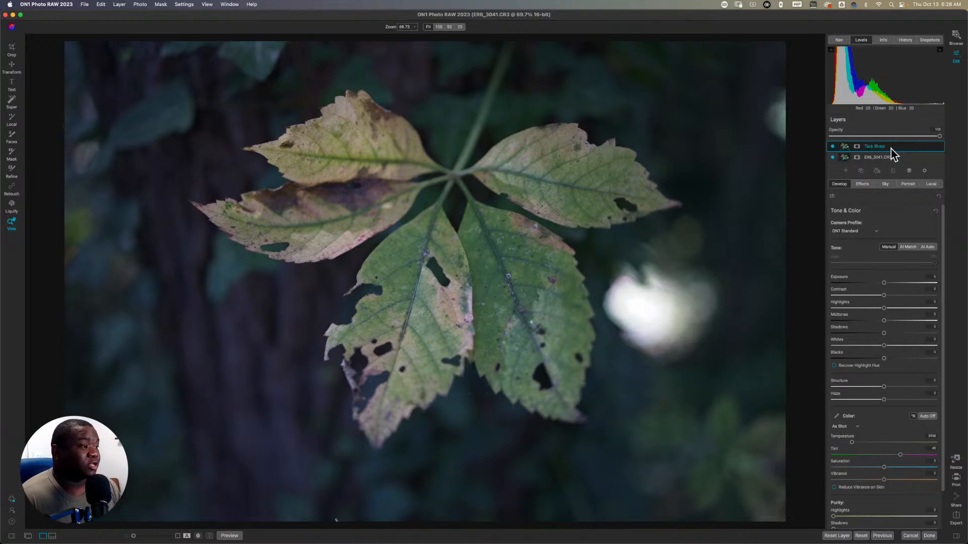
- Rename the original photo layer as "Base"
double_click(882, 157)
type("Base")
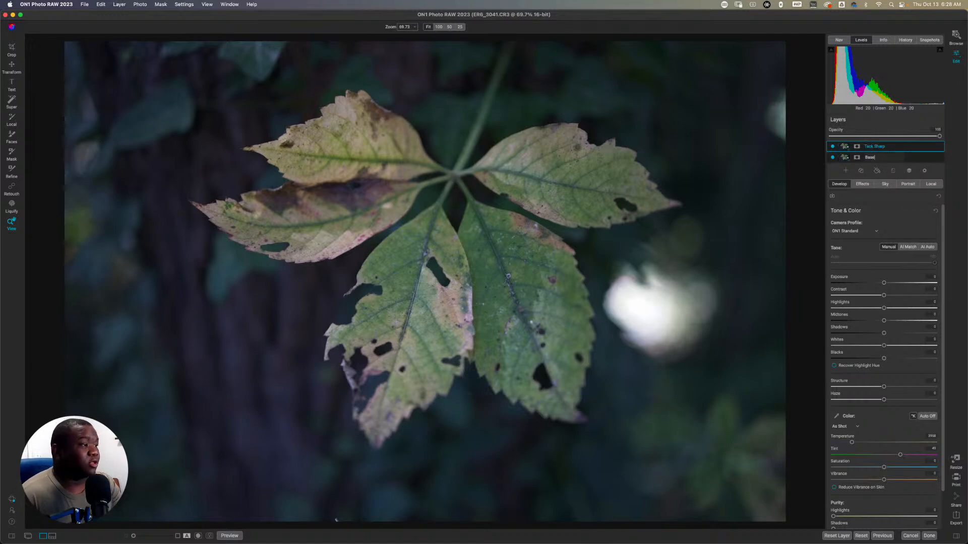
key("Return")
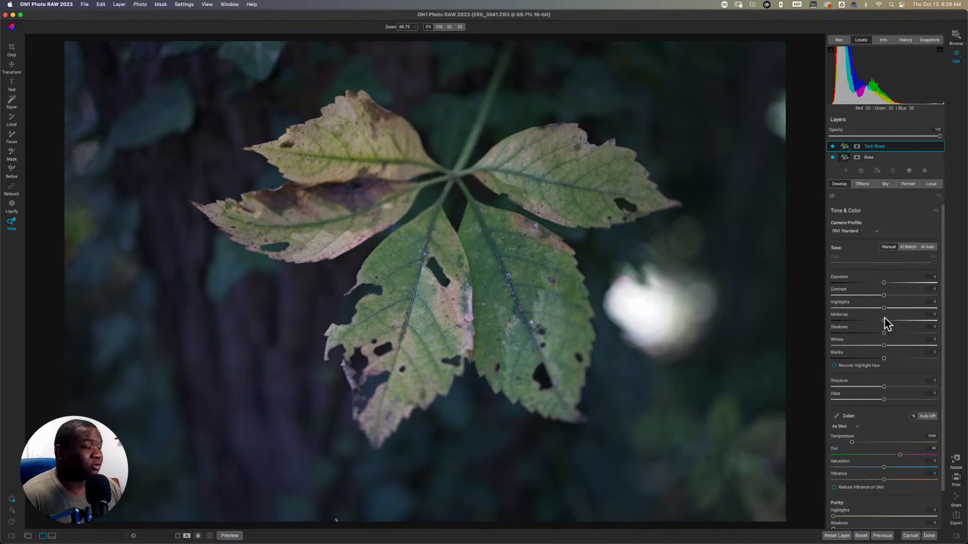
- Sharpen the Tack Sharp layer with Tack Sharp AI and inspect the leaves with the before/after divider
scroll(886, 413, "down", 2)
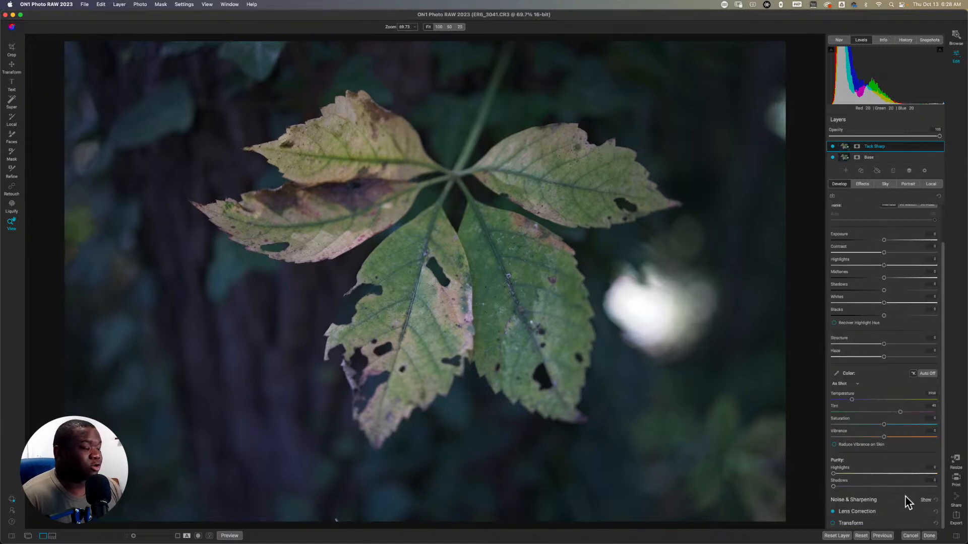
left_click(891, 500)
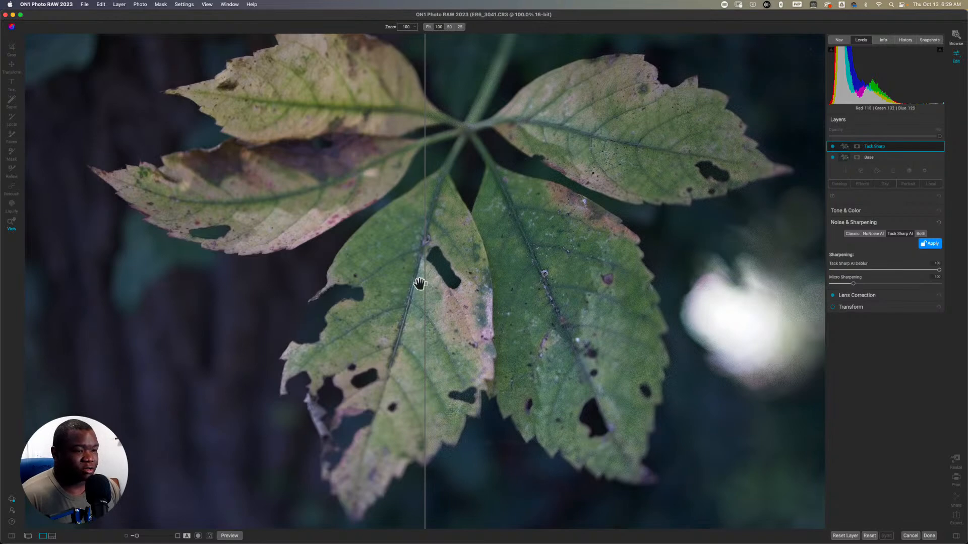
left_click_drag(335, 287, 238, 292)
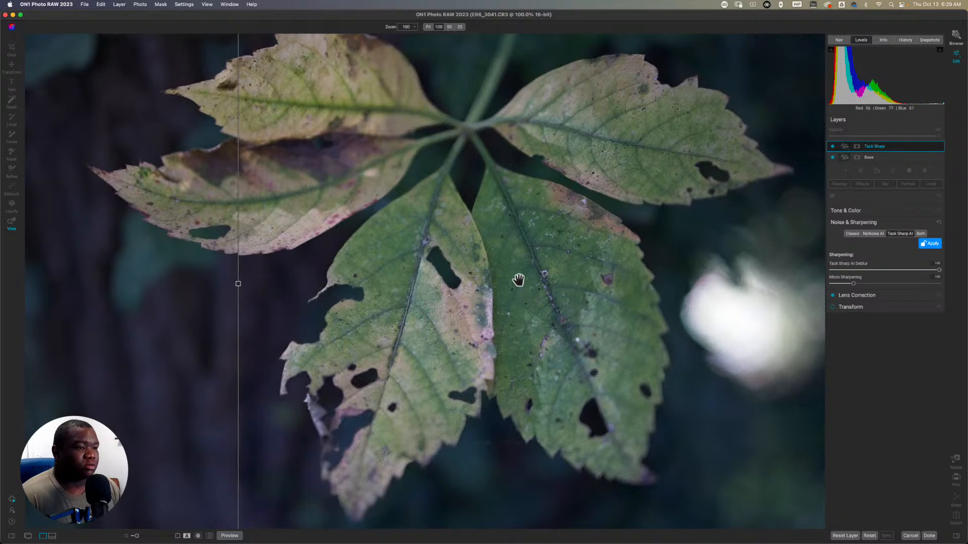
scroll(518, 280, "down", 5)
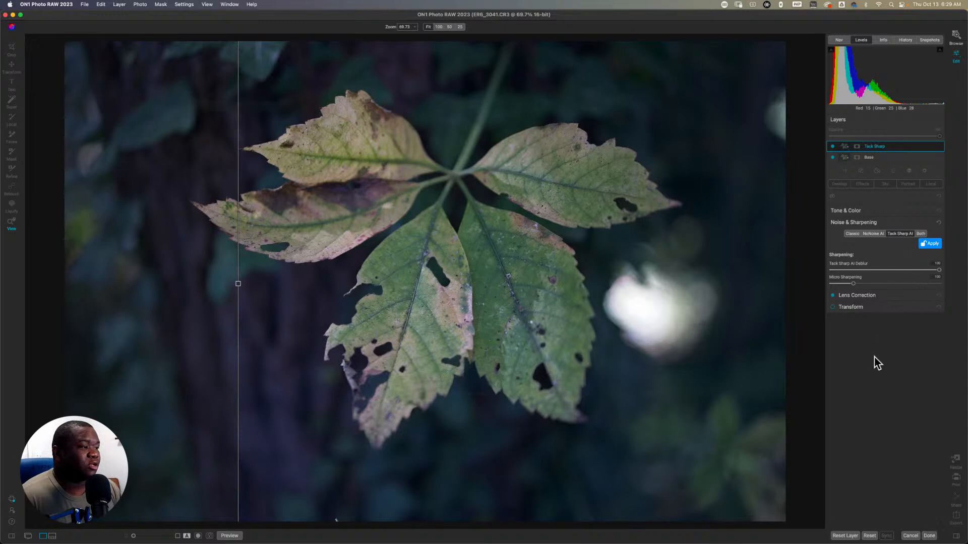
- Delete the Tack Sharp layer, keeping only the Base layer
left_click(914, 147)
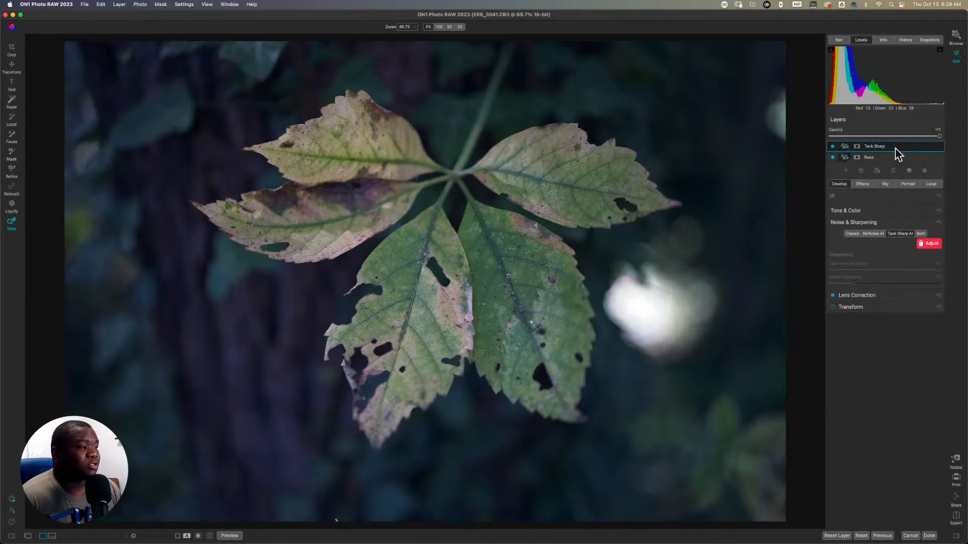
right_click(894, 147)
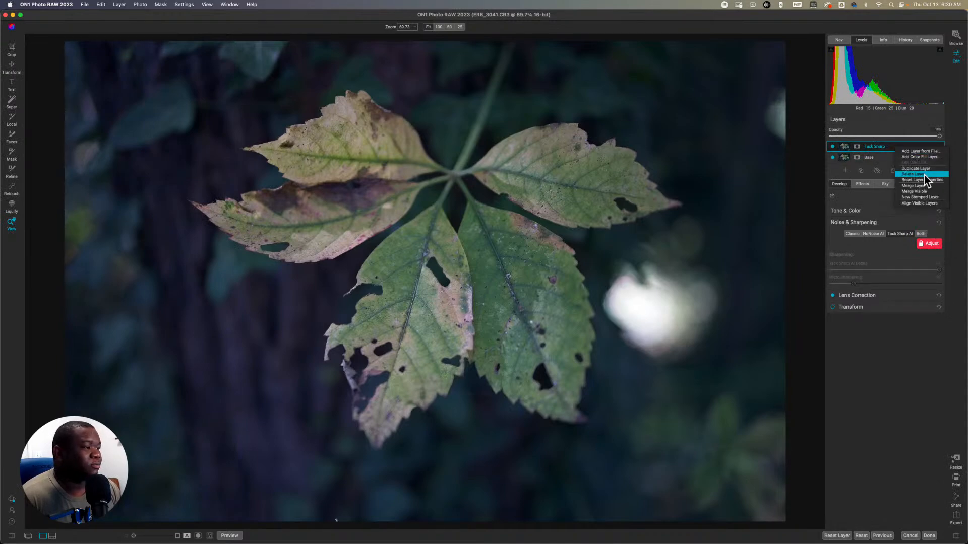
key("Return")
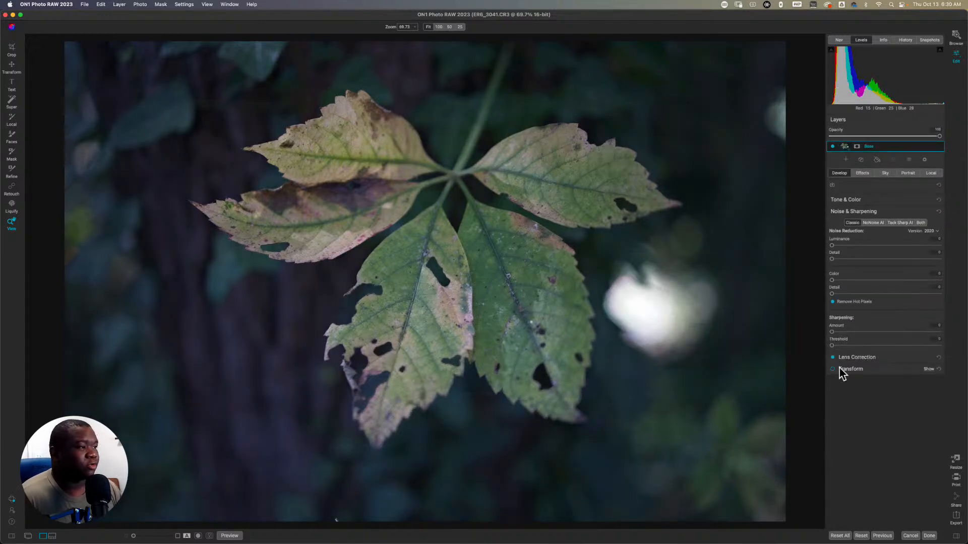
- Try the Linear Raw camera profile together with AI Auto tone on the Base layer
left_click(909, 214)
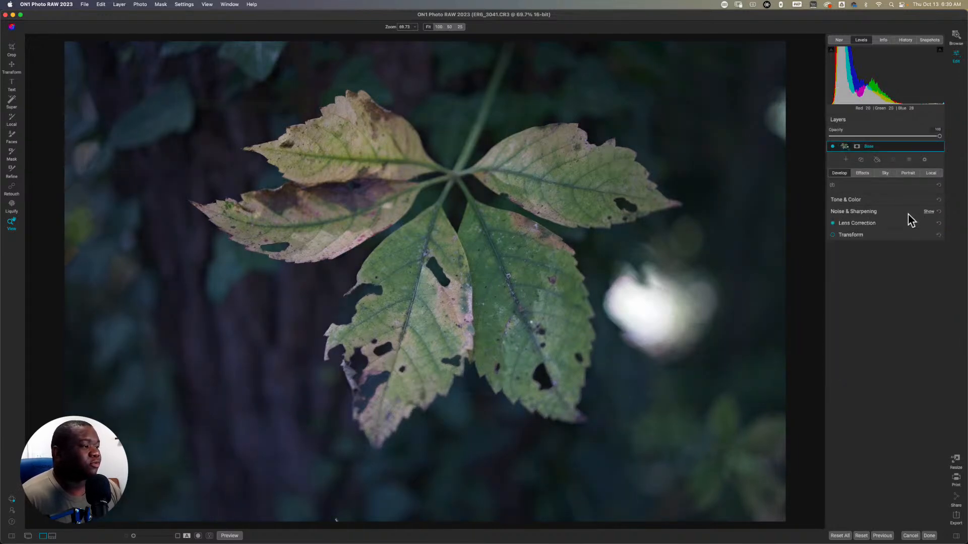
left_click(899, 201)
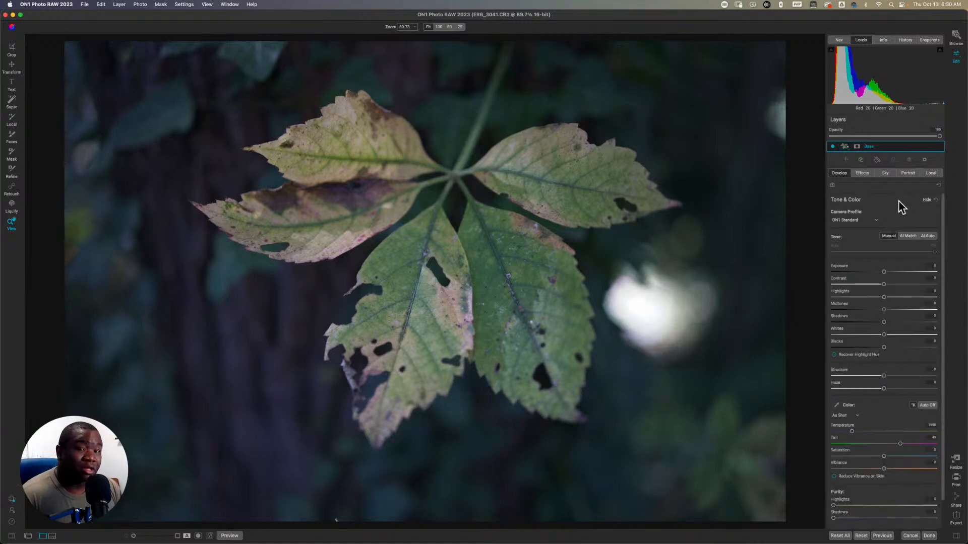
left_click(867, 220)
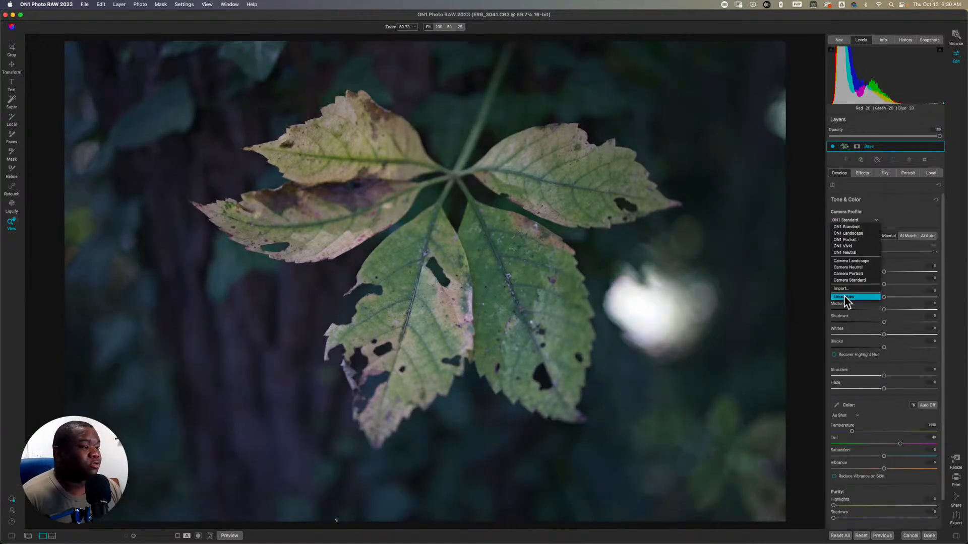
left_click(844, 297)
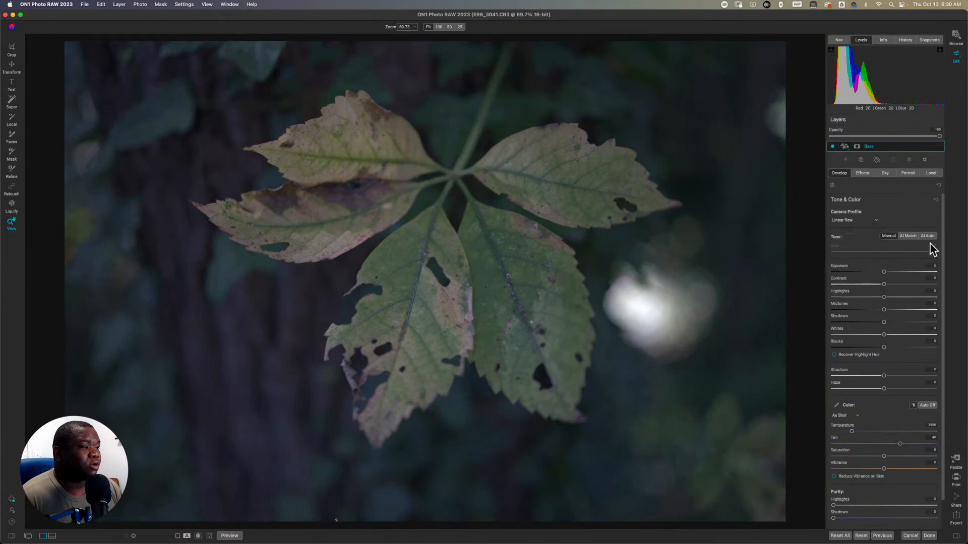
left_click(932, 237)
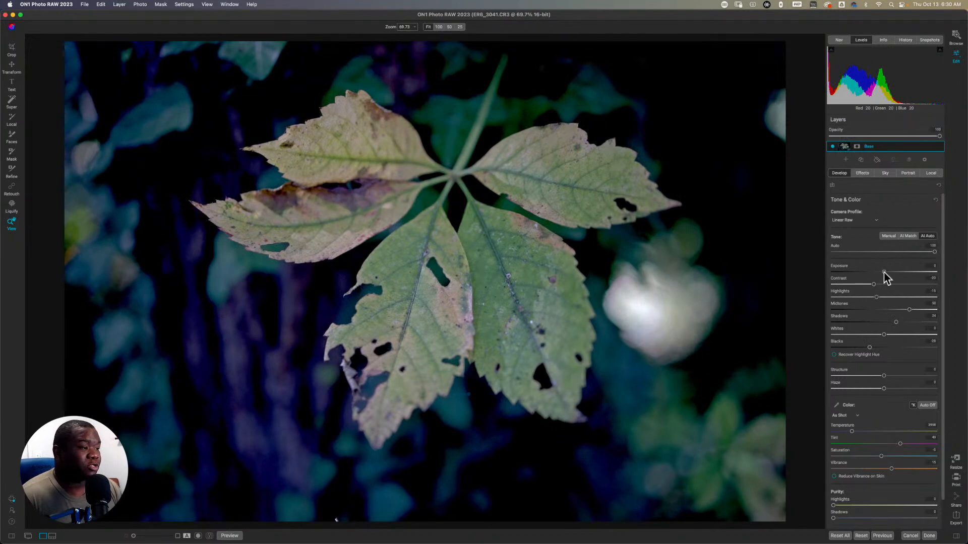
- Try raising Exposure and Vibrance on the Base layer, and reset all Tone & Color adjustments
left_click_drag(884, 275, 905, 279)
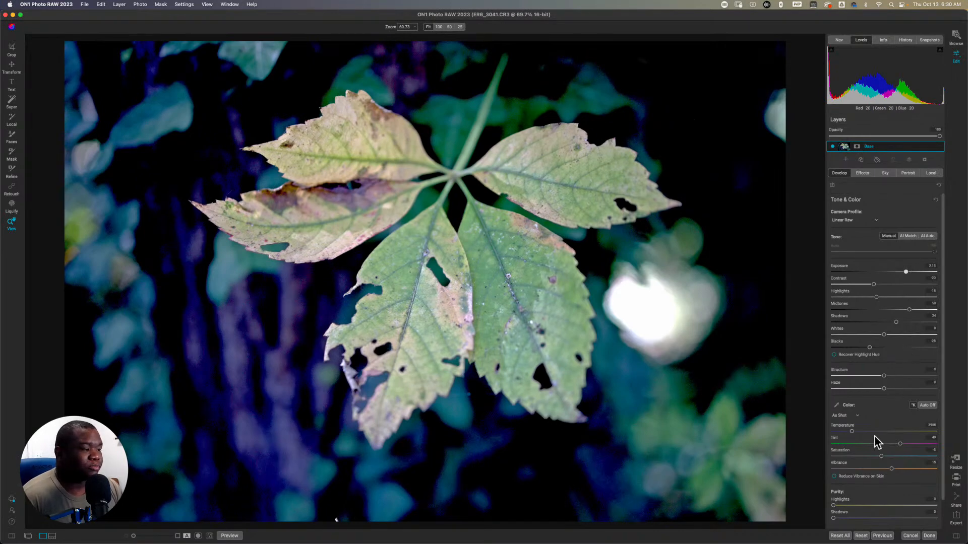
left_click_drag(886, 469, 905, 471)
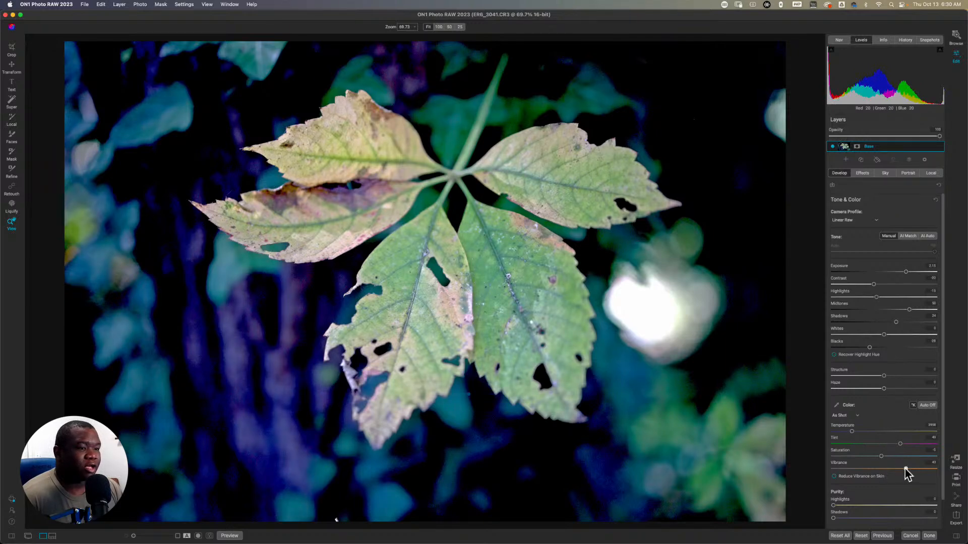
left_click(935, 200)
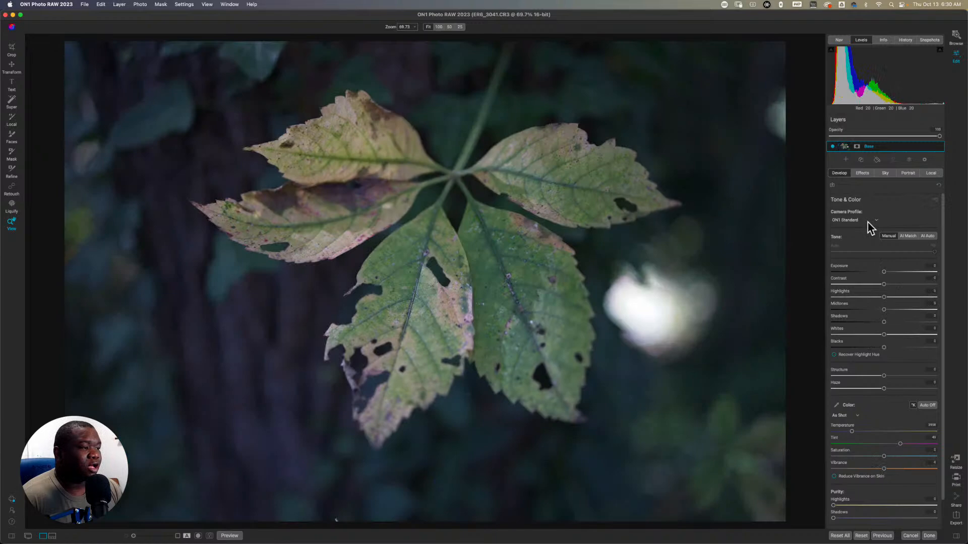
- Set the Base layer's camera profile to ON1 Landscape
left_click(867, 222)
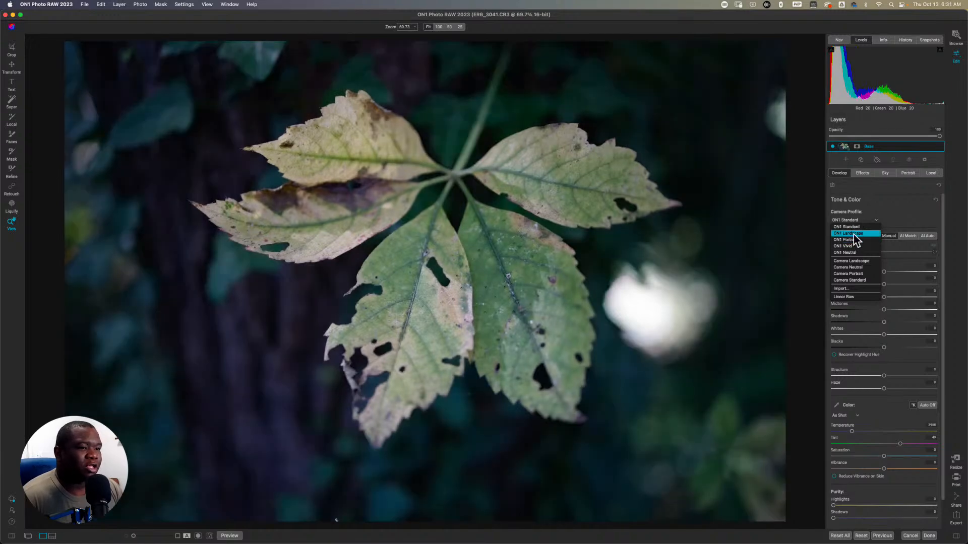
left_click(855, 234)
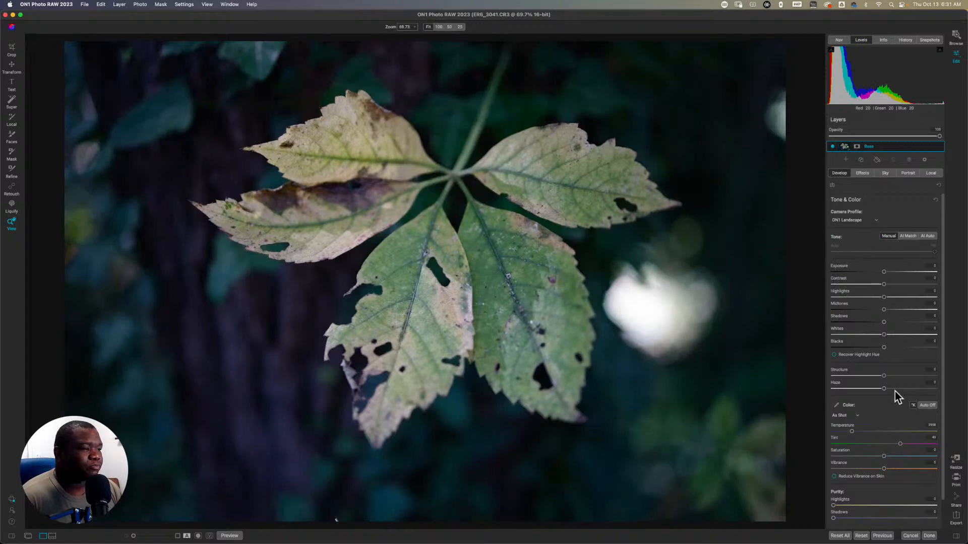
- Compare AI Auto tone with manual tone, try the automatic adjustment at about half strength, and return to Manual
left_click(926, 237)
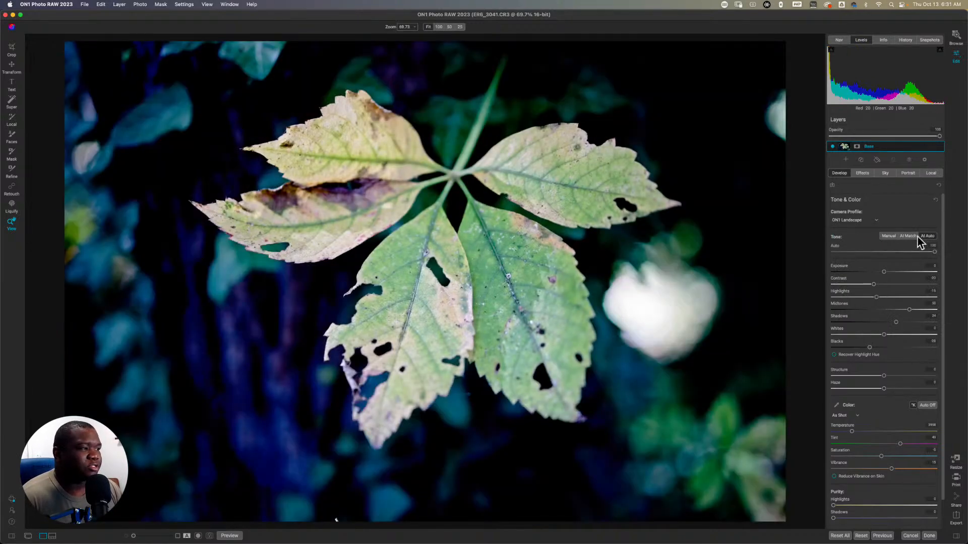
left_click(886, 236)
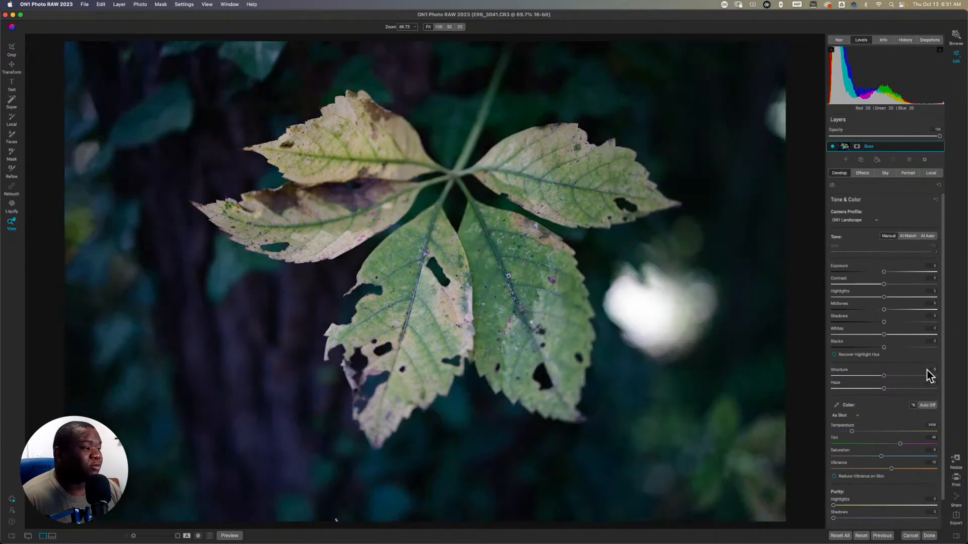
left_click(927, 236)
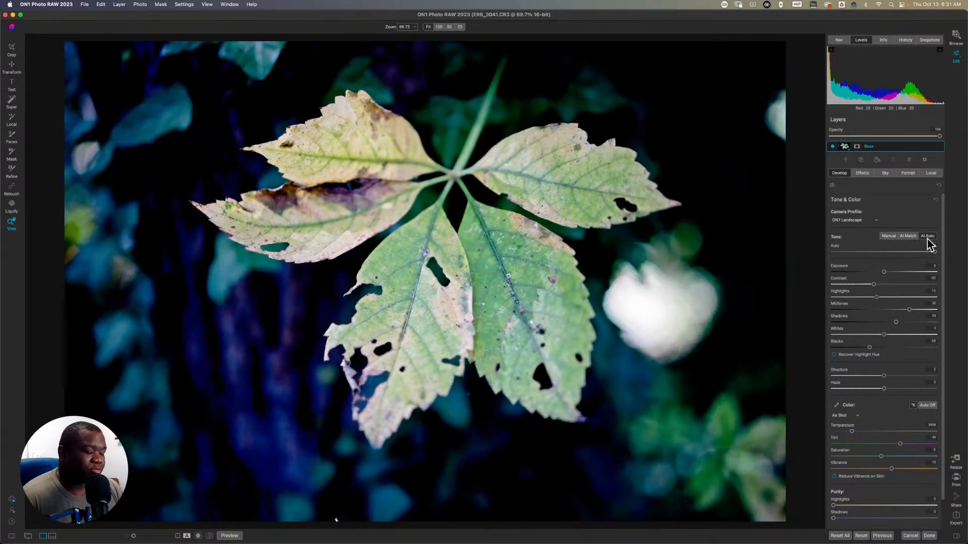
left_click_drag(934, 254, 882, 259)
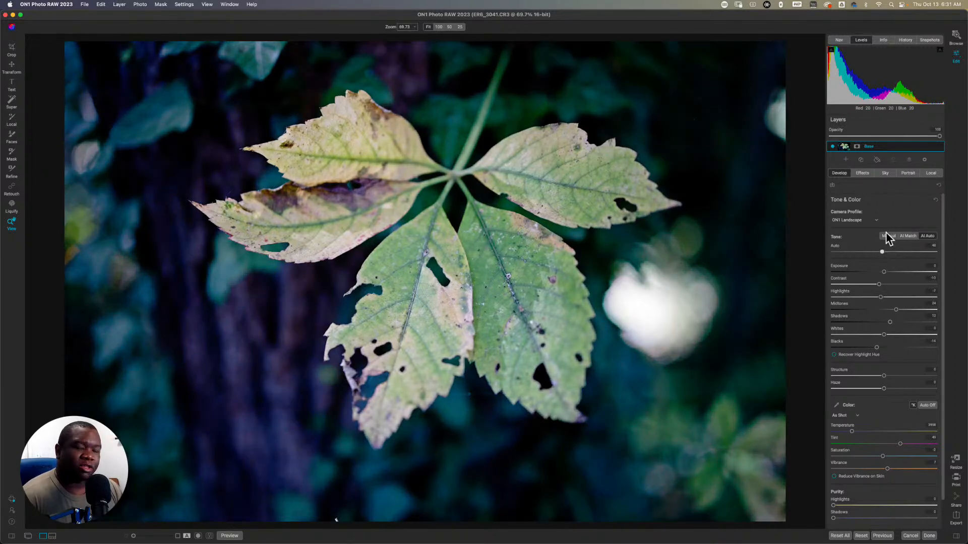
left_click(887, 237)
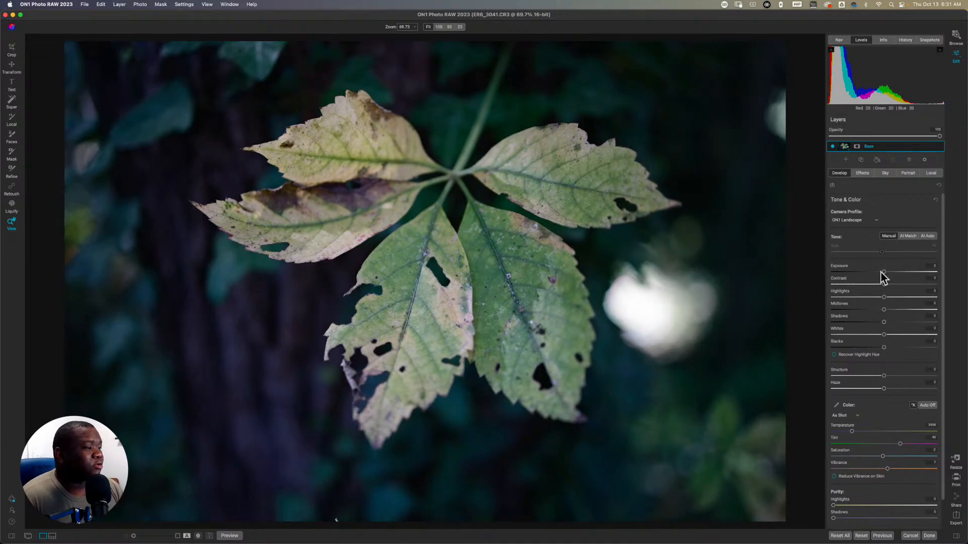
- Darken the background by lowering both Blacks and Shadows to about -8
left_click_drag(883, 347, 880, 349)
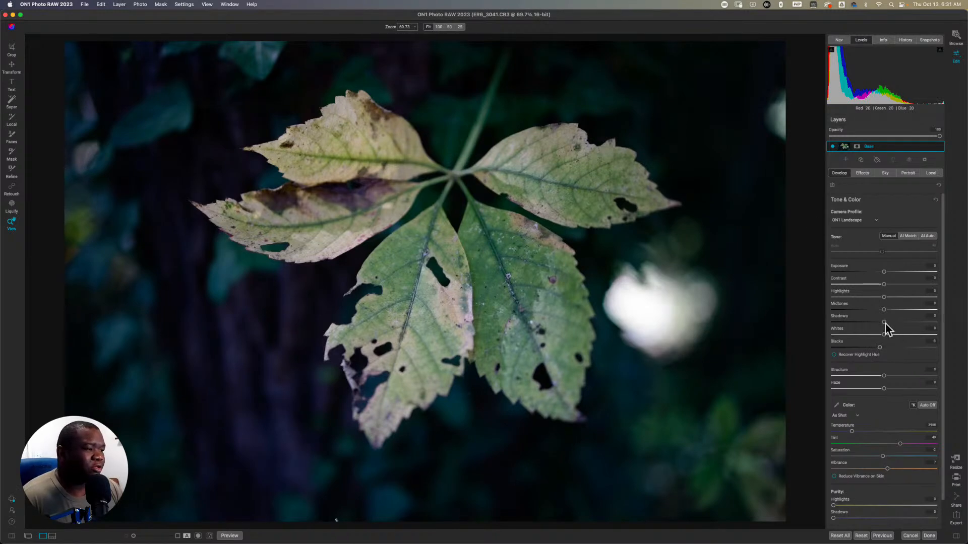
left_click_drag(885, 322, 890, 324)
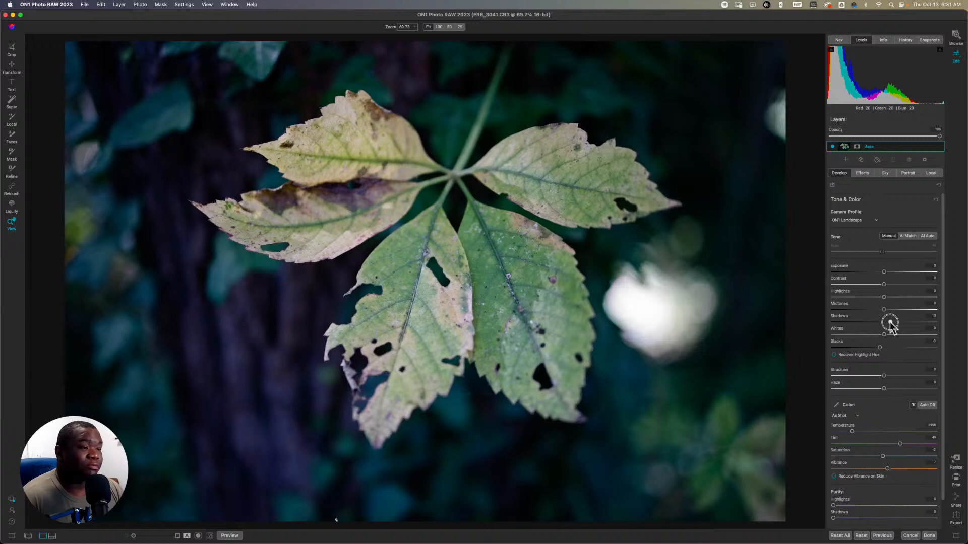
left_click_drag(891, 324, 879, 324)
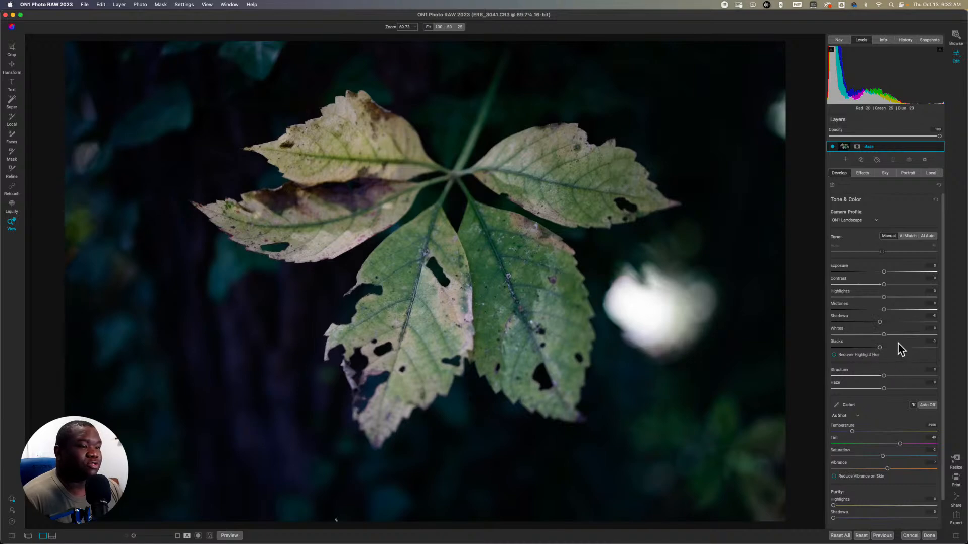
- Raise Midtones to about 15 and Contrast to about 18 on the Base layer
left_click(884, 309)
left_click_drag(884, 310, 893, 312)
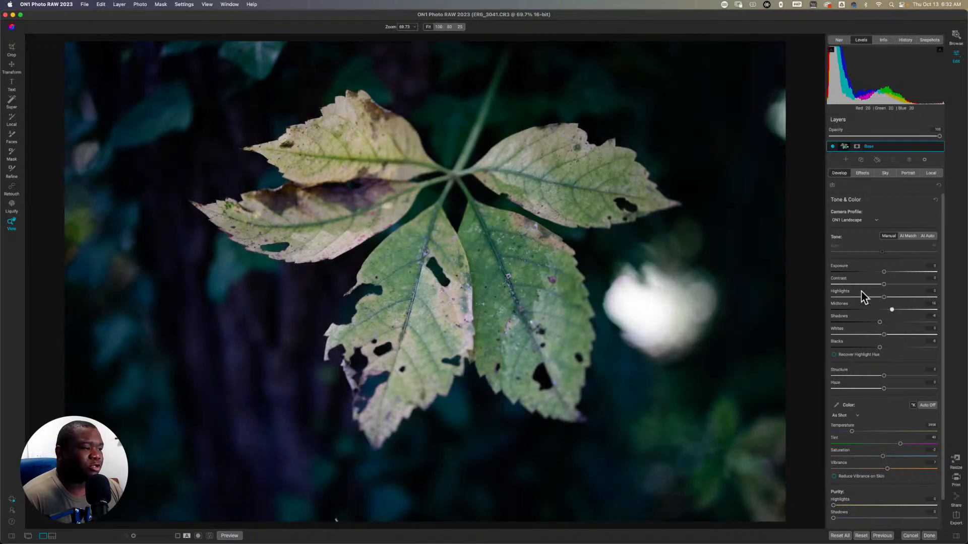
left_click_drag(884, 286, 894, 289)
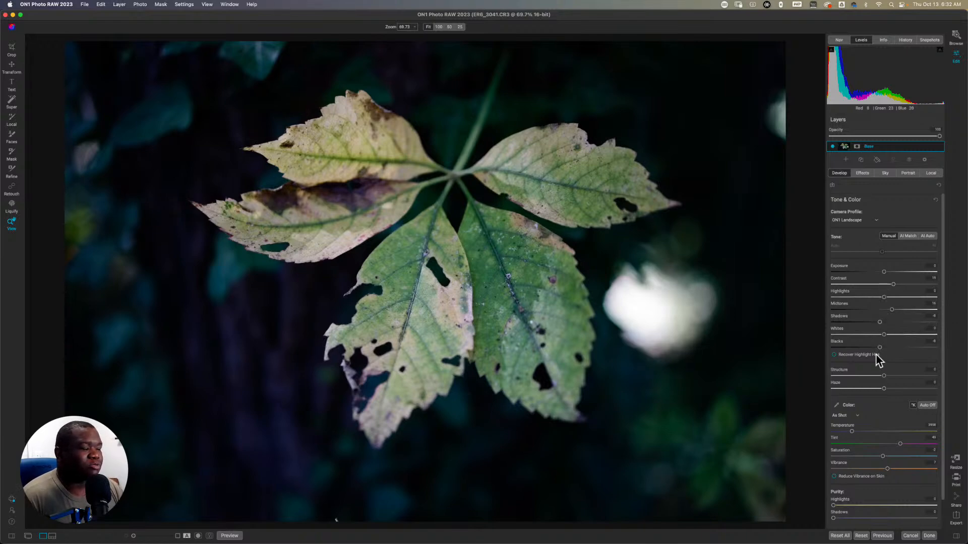
- Boost the leaf photo's colours by raising Vibrance to about 30
left_click(887, 469)
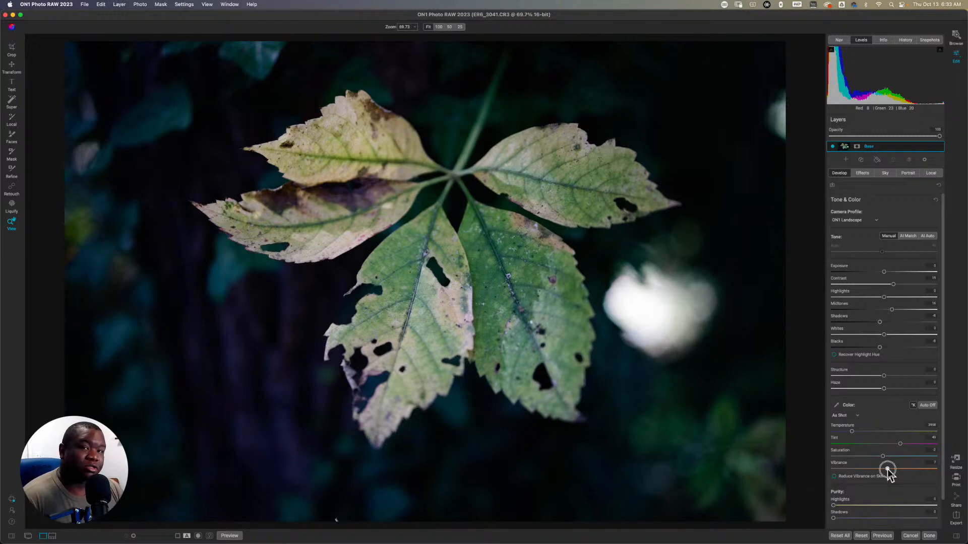
left_click_drag(887, 471, 899, 470)
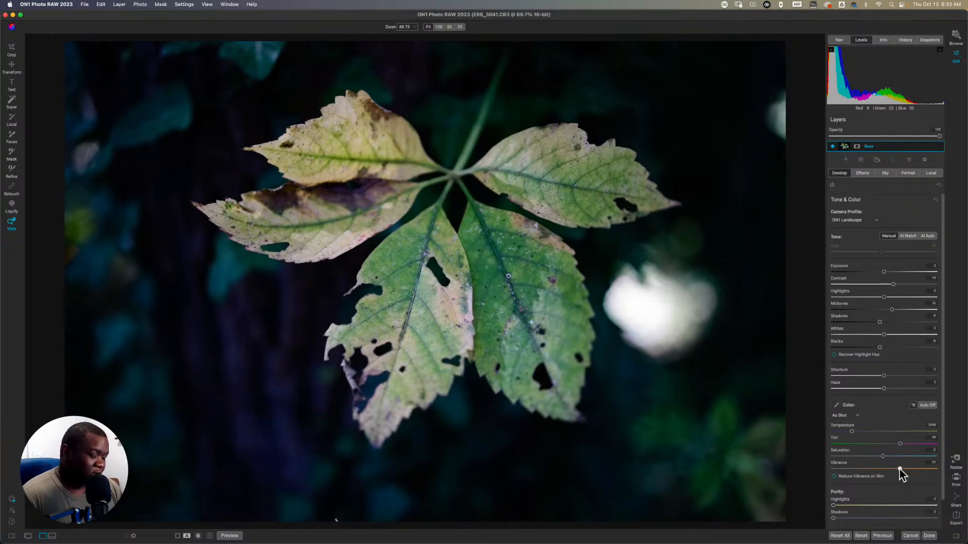
- Compare the developed leaf photo with the original by switching the preview off and on several times
key("p")
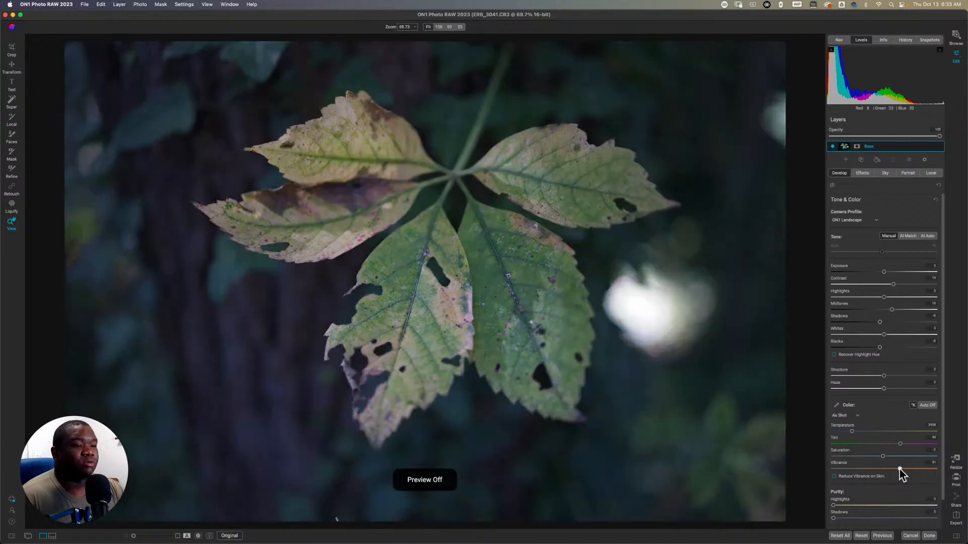
key("p")
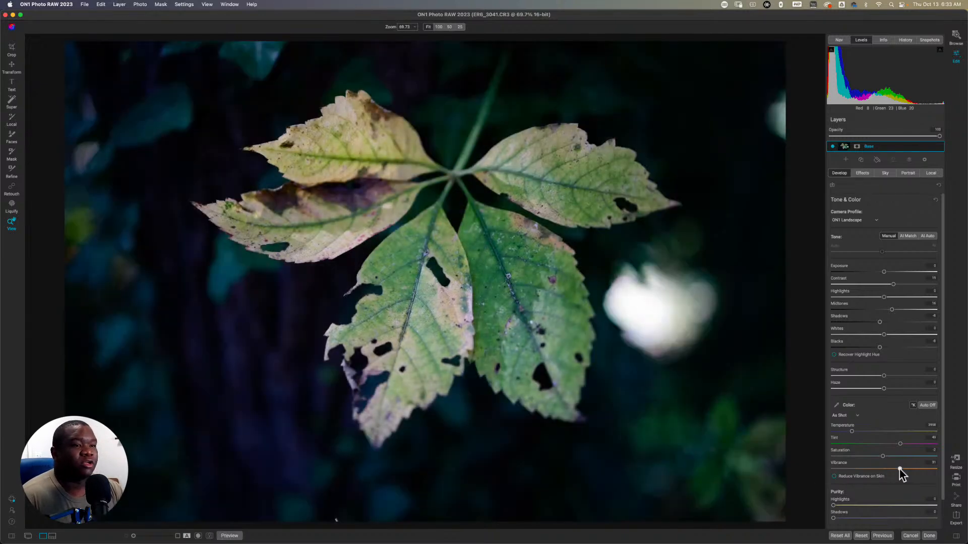
key("p")
key("p")
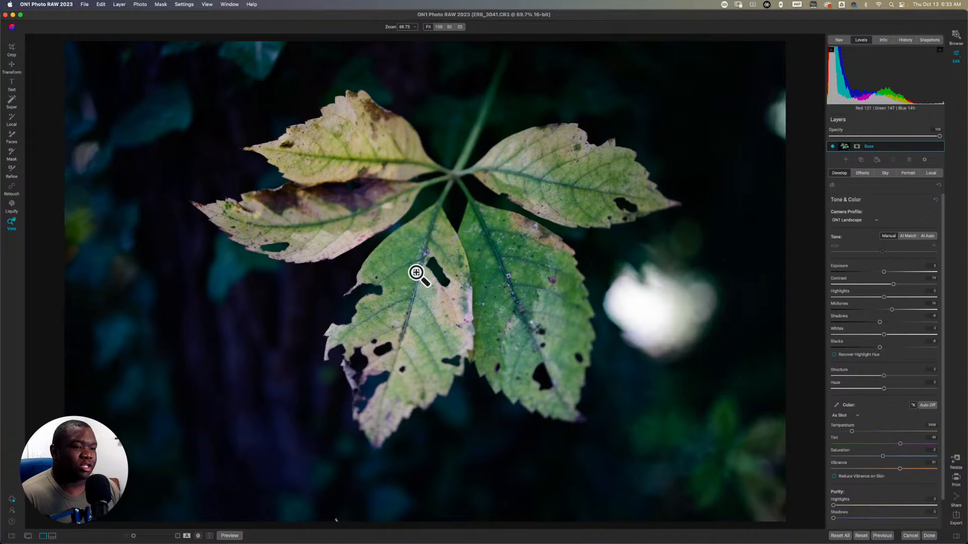
key("super+p")
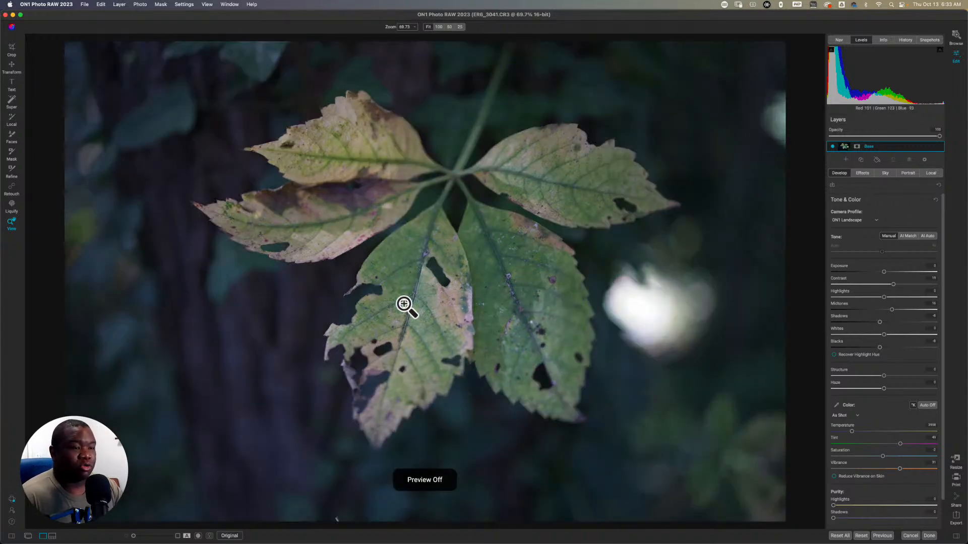
key("super+p")
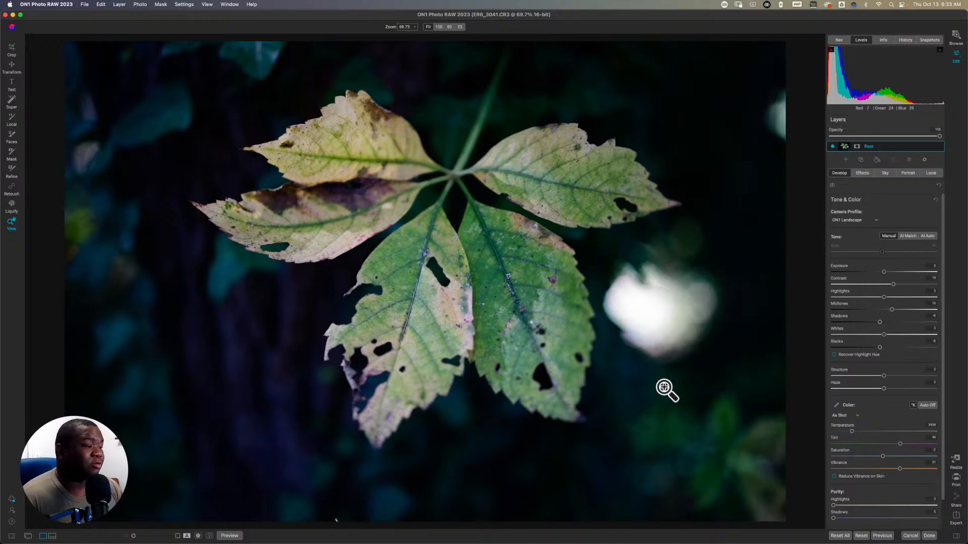
- Try raising Haze and lowering Highlights on the Base layer, resetting each slider to its default
left_click_drag(883, 389, 915, 391)
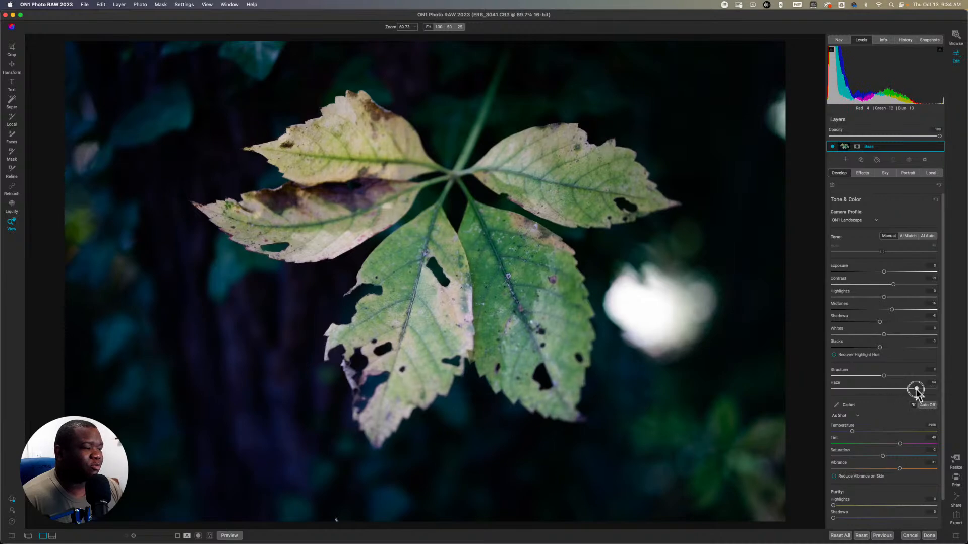
double_click(835, 384)
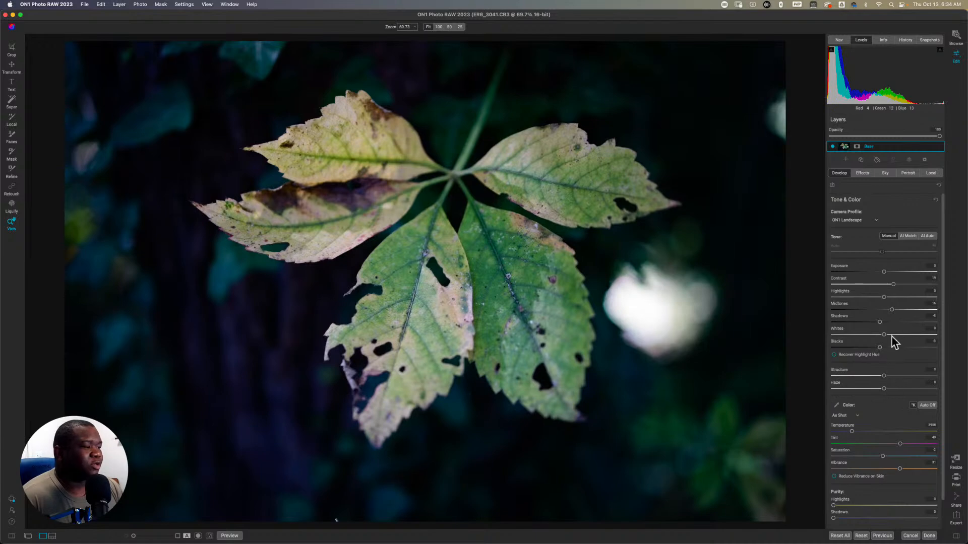
left_click_drag(883, 298, 863, 301)
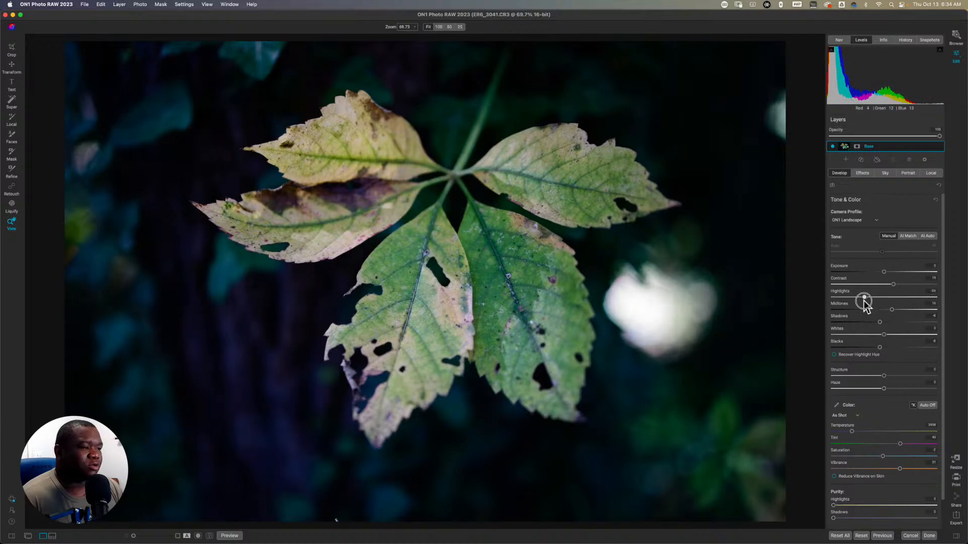
double_click(836, 293)
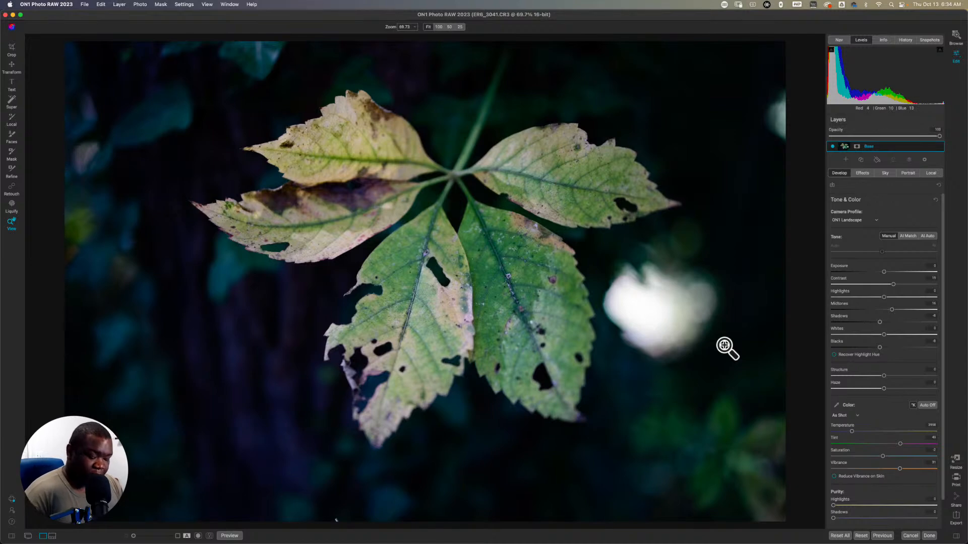
- Check the clipping overlay and paint a darkening local adjustment over the blown-out bright spot, with brush opacity and feather at 100
key("j")
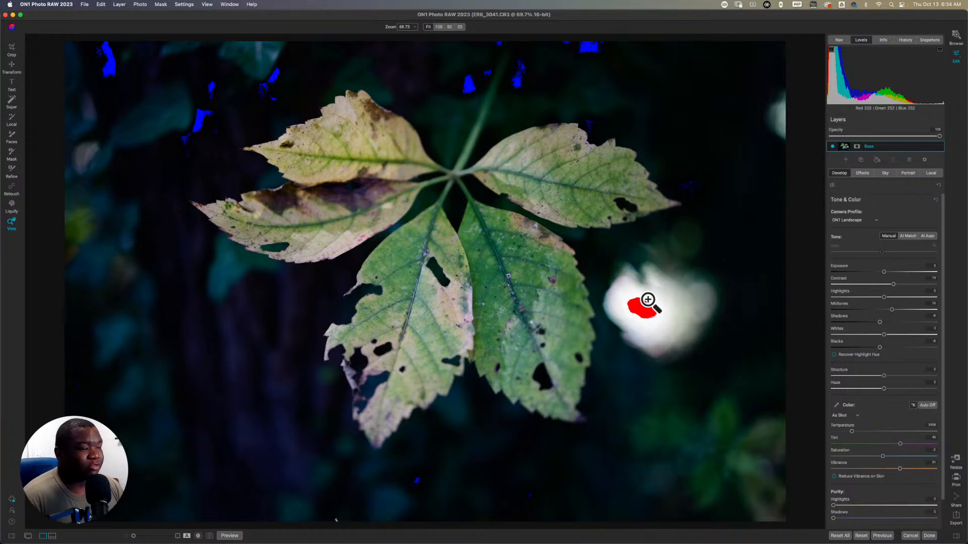
key("j")
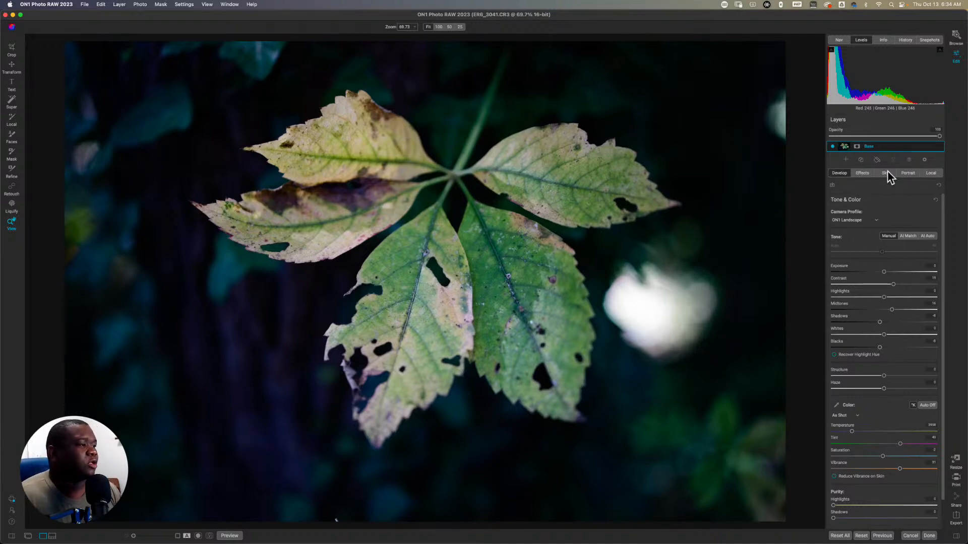
left_click(931, 174)
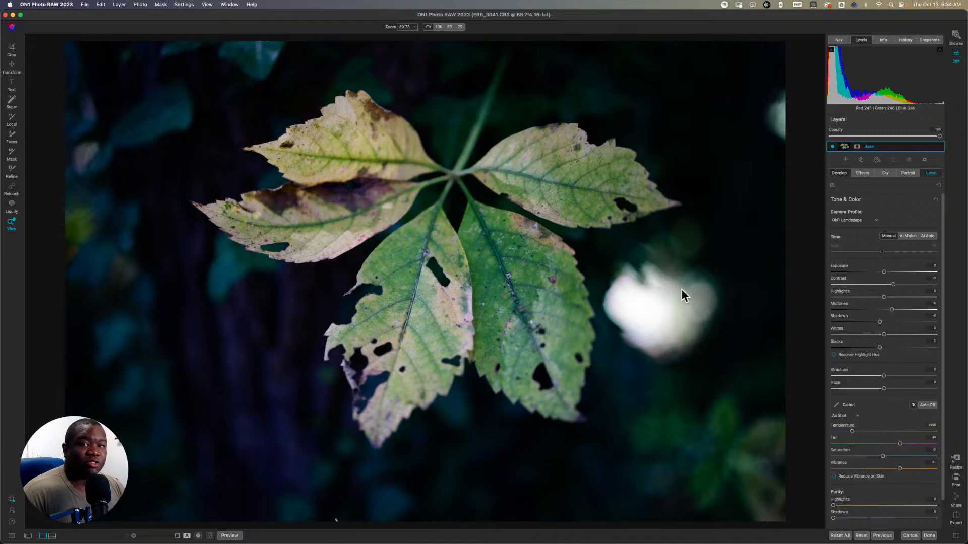
key("k")
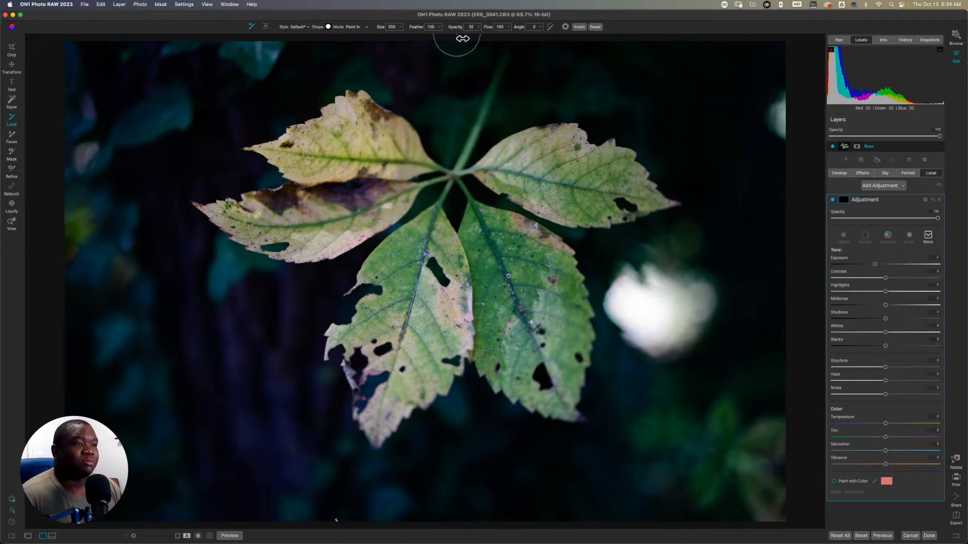
left_click_drag(455, 27, 511, 25)
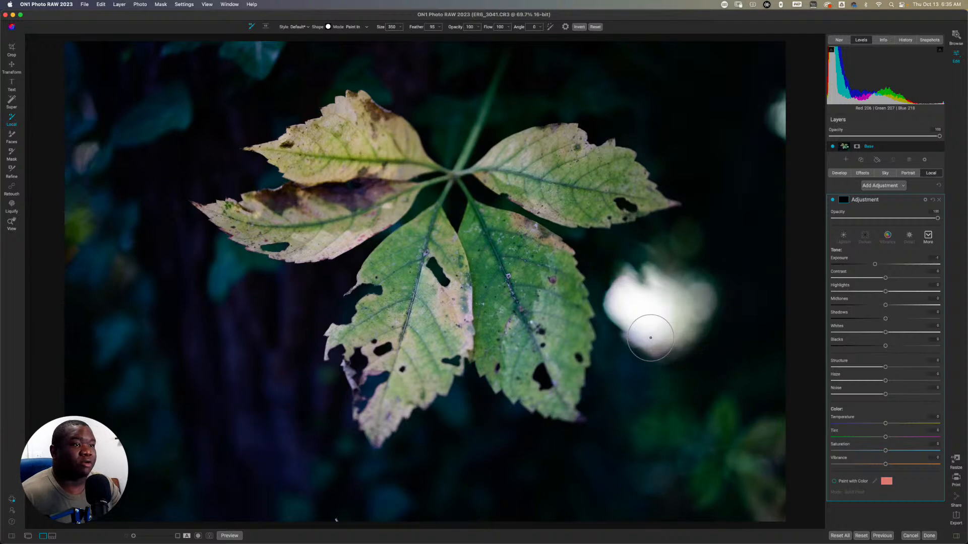
key("shift+]")
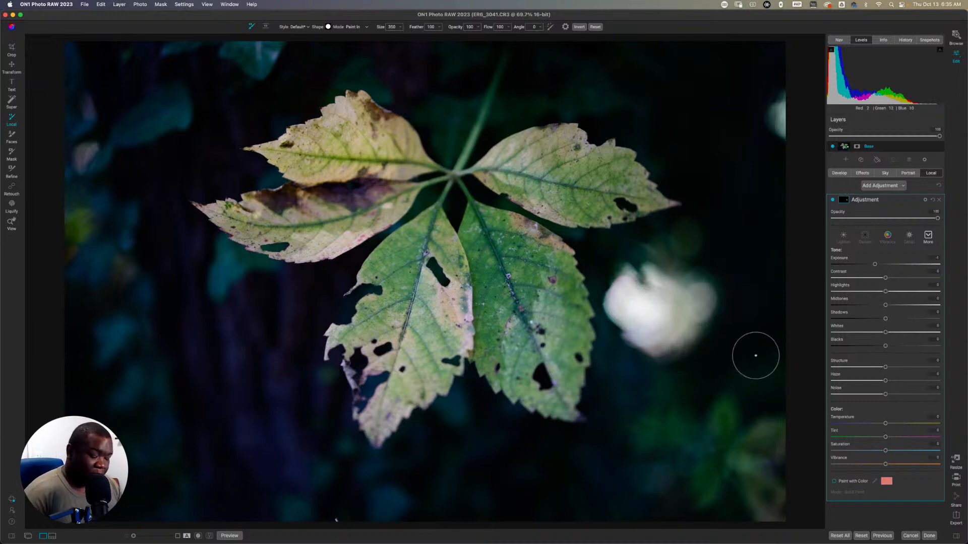
- Recheck clipping, lower the local adjustment's Highlights and Whites to about -11, and compare the photo with the adjustment off and on
key("j")
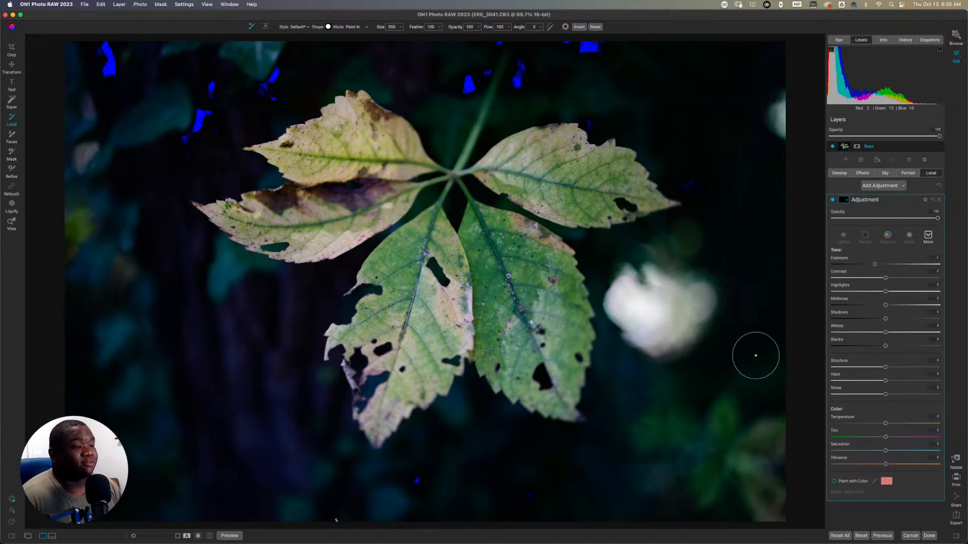
key("j")
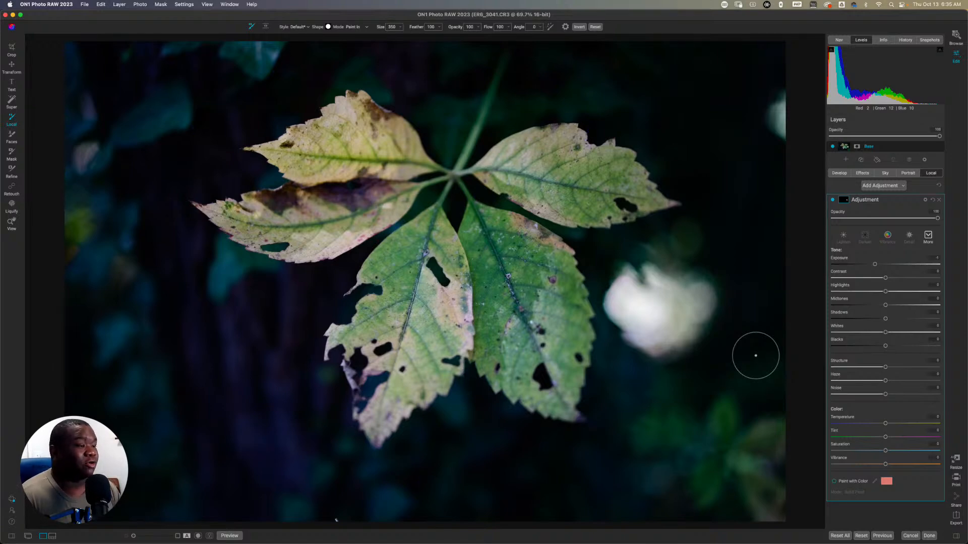
left_click_drag(887, 292, 879, 291)
left_click_drag(884, 333, 880, 334)
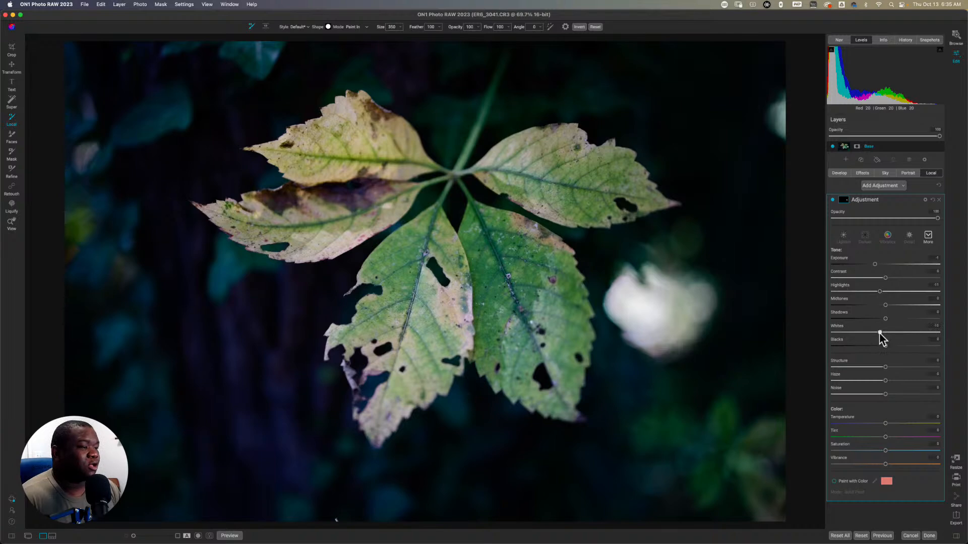
left_click(832, 200)
left_click(832, 200)
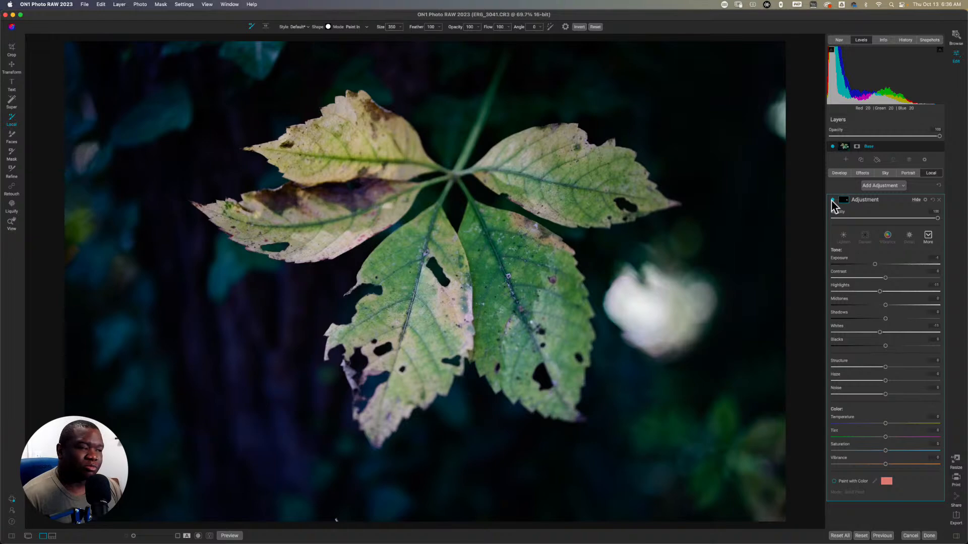
- Rename the local adjustment as Bright Control and collapse its settings
double_click(871, 201)
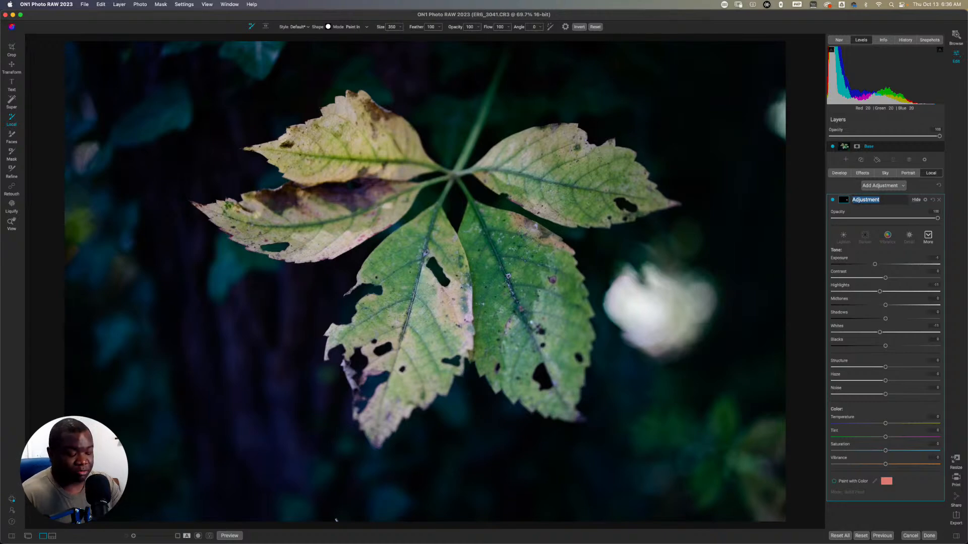
type("Brigh")
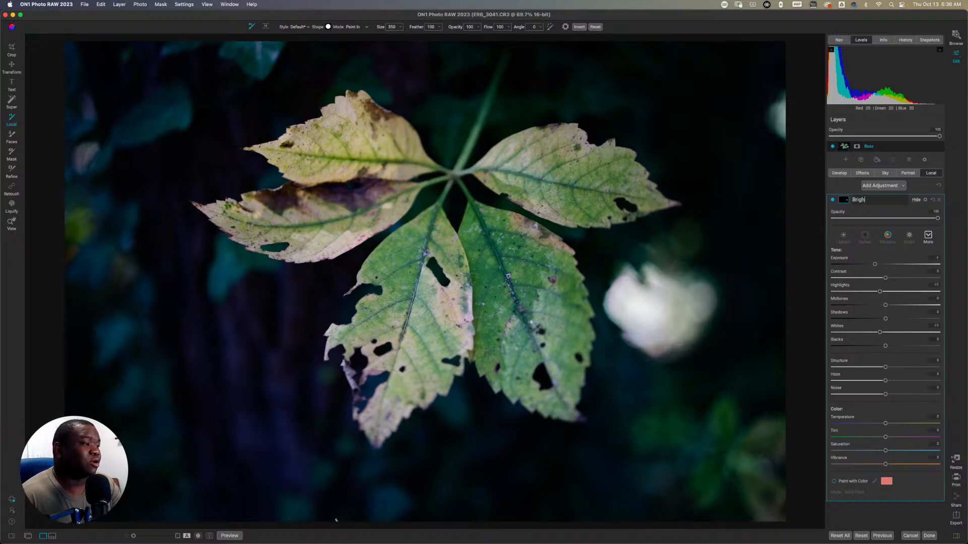
type("t Control")
key("Return")
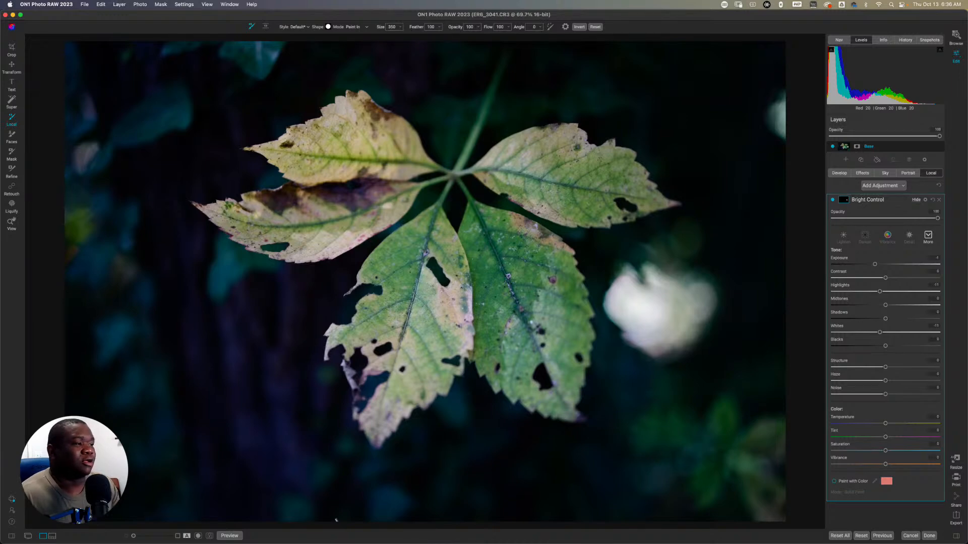
left_click(887, 198)
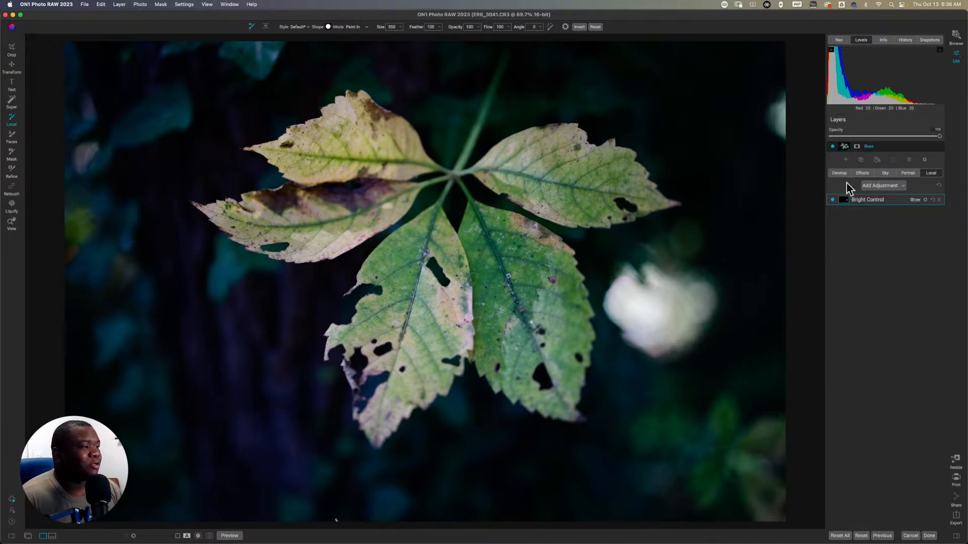
- Add a Color Enhancer filter to the Base layer's effects
left_click(867, 174)
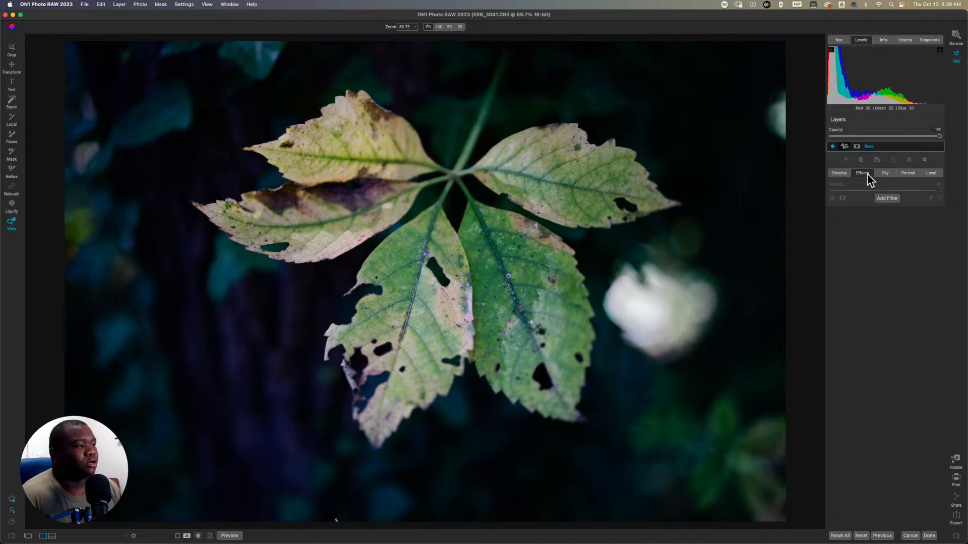
left_click(886, 199)
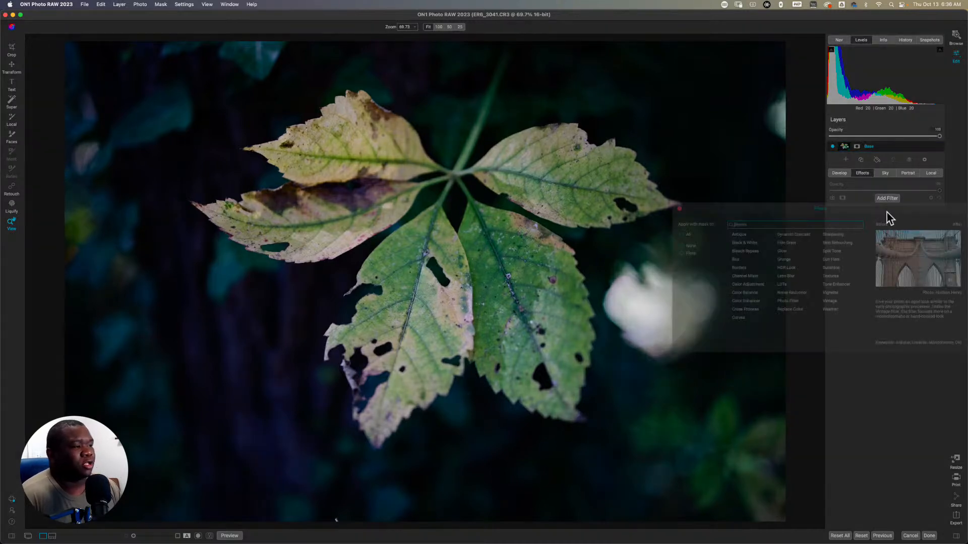
left_click(744, 303)
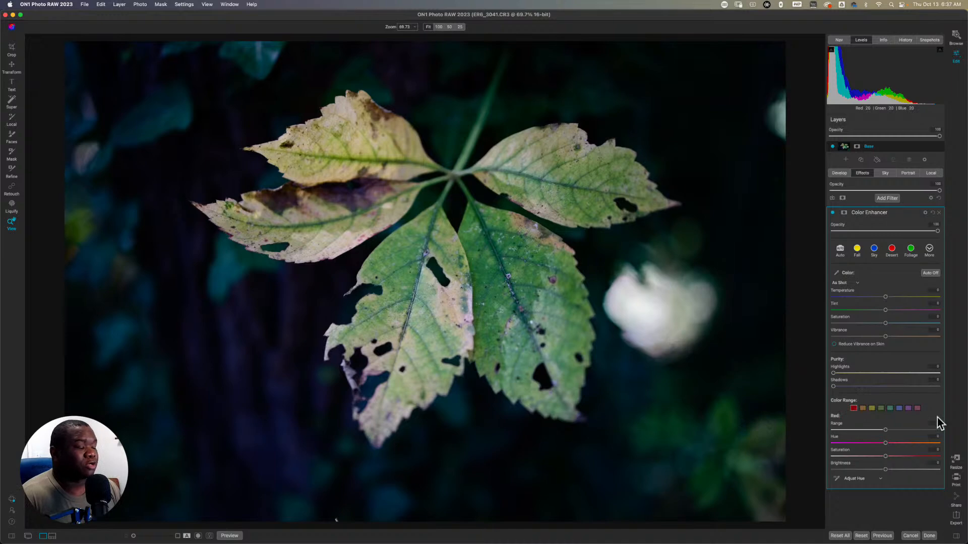
- Limit the Color Enhancer's mask with Color Range, sampling the yellowish tone of the upper-left leaf
left_click(844, 213)
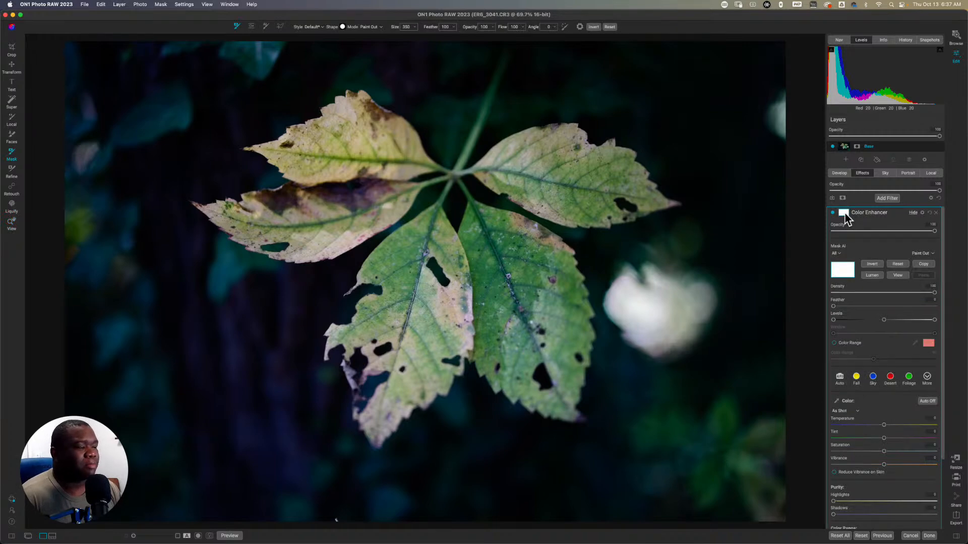
left_click(834, 344)
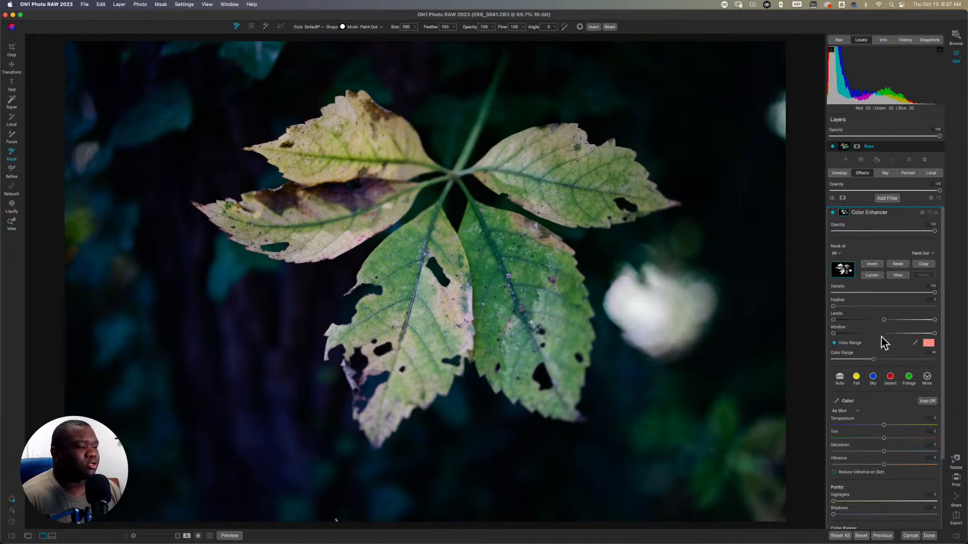
left_click(915, 344)
left_click(352, 138)
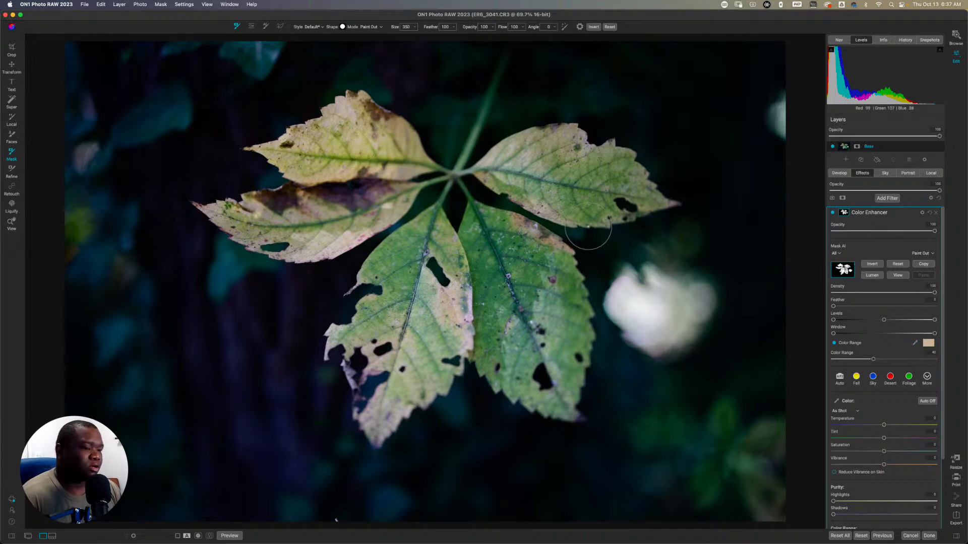
- View the Color Enhancer mask and paint out the large bright background spot beside the leaves with an enlarged brush
key("m")
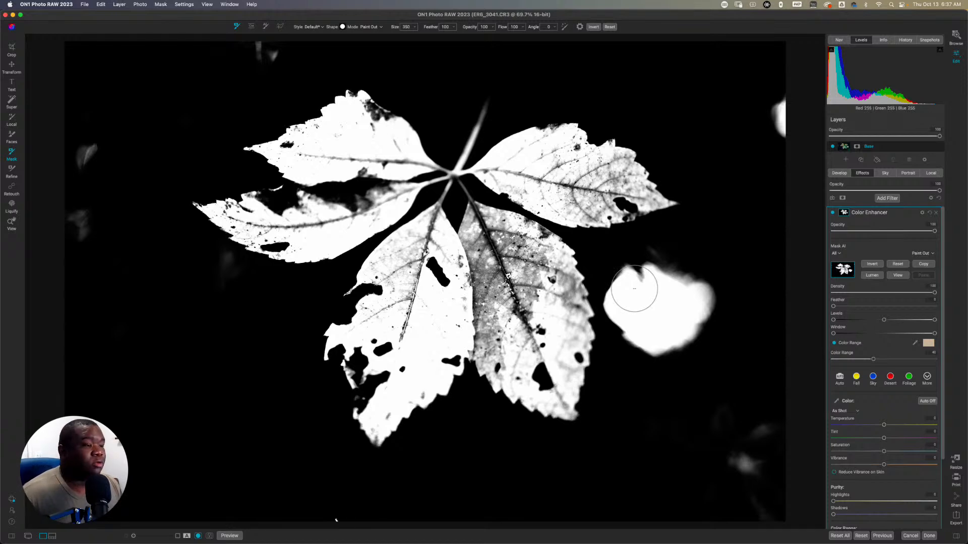
key("bracketright")
key("bracketright")
key("bracketleft")
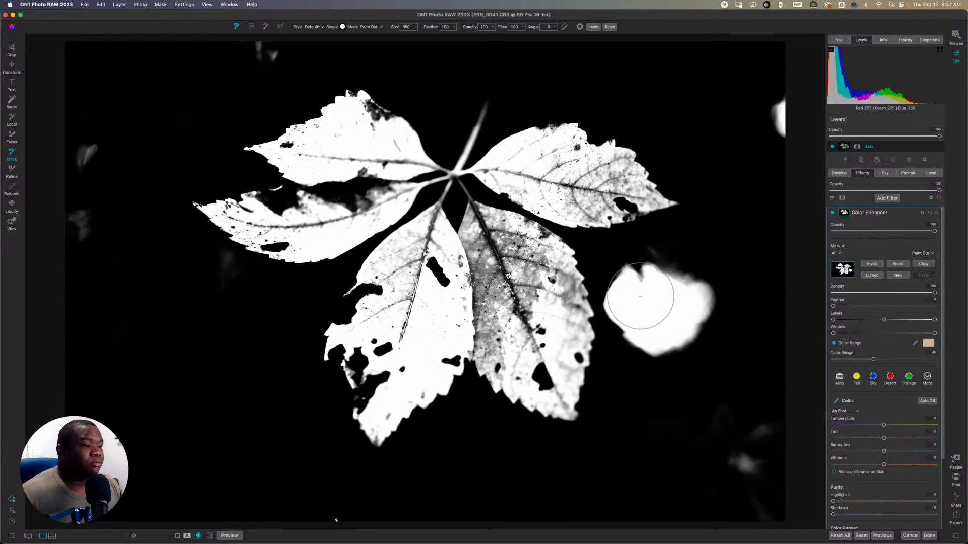
key("bracketright")
mouse_move(641, 292)
left_mouse_down()
mouse_move(673, 341)
mouse_move(697, 330)
mouse_move(714, 267)
mouse_move(666, 267)
mouse_move(710, 261)
mouse_move(677, 261)
mouse_move(640, 281)
mouse_move(634, 297)
mouse_move(630, 273)
mouse_move(638, 332)
mouse_move(660, 354)
mouse_move(623, 305)
mouse_move(622, 283)
left_mouse_up()
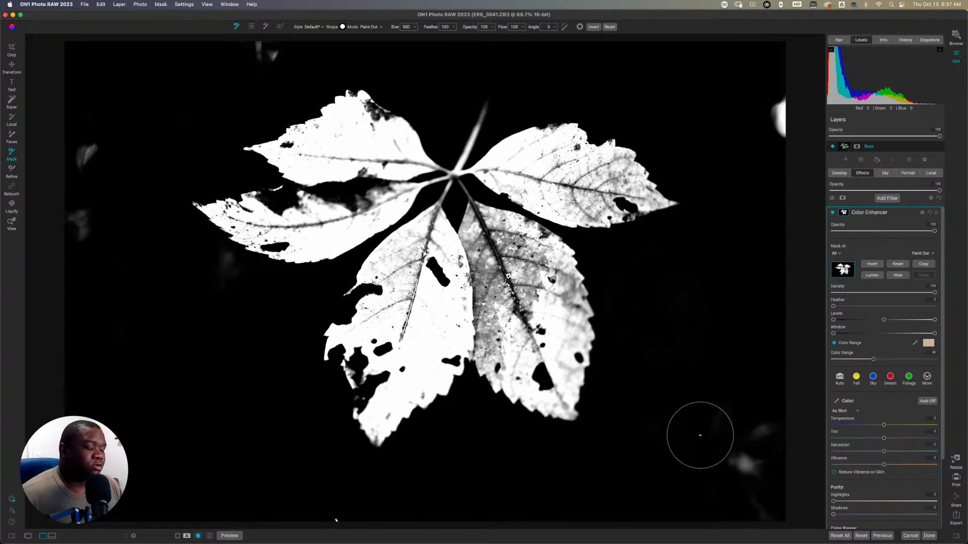
- Paint out the remaining light patches around the leaves on the Color Enhancer mask with a larger brush, and hide the mask view
key("bracketright")
key("bracketright")
mouse_move(751, 428)
left_mouse_down()
mouse_move(754, 458)
mouse_move(738, 490)
mouse_move(709, 496)
left_mouse_up()
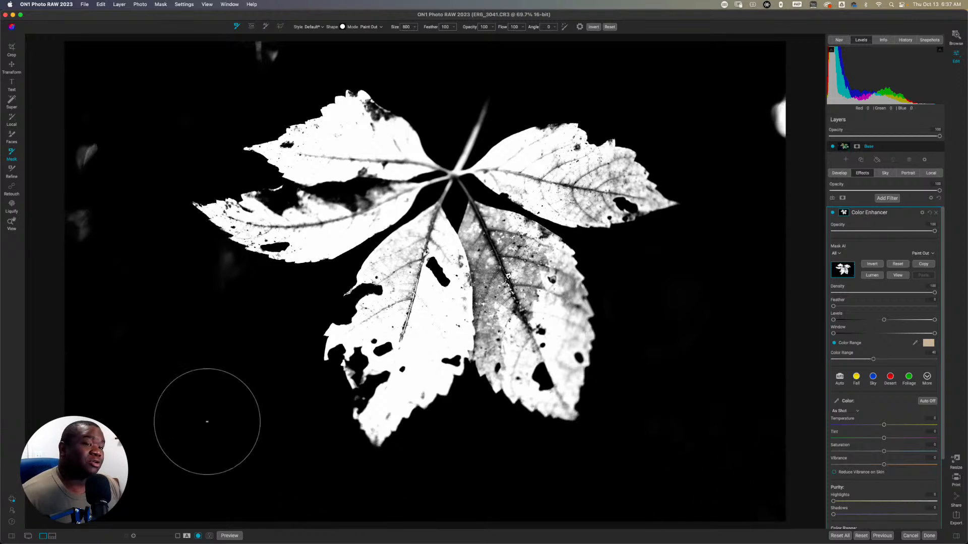
mouse_move(215, 319)
left_mouse_down()
mouse_move(189, 284)
mouse_move(117, 268)
left_mouse_up()
mouse_move(96, 227)
left_mouse_down()
mouse_move(104, 130)
mouse_move(171, 82)
mouse_move(318, 42)
mouse_move(777, 116)
mouse_move(769, 102)
mouse_move(777, 170)
mouse_move(769, 283)
left_mouse_up()
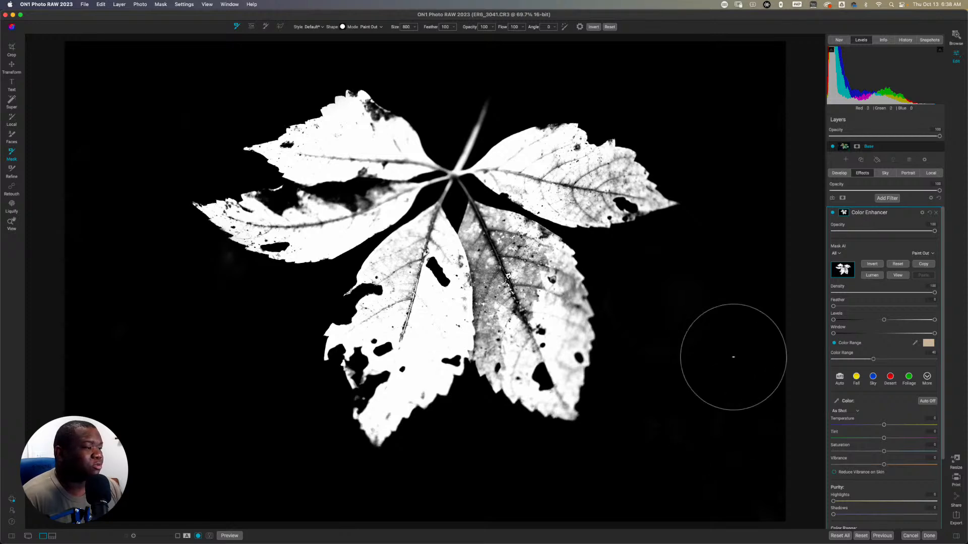
key("o")
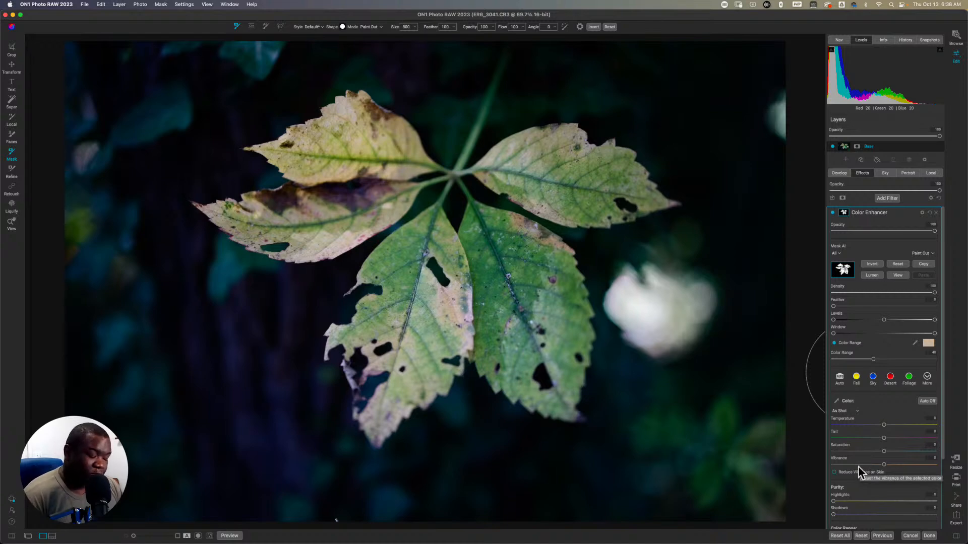
- Check the Color Enhancer mask, and push Tint towards magenta and Saturation strongly up to reveal the affected areas
key("super+m")
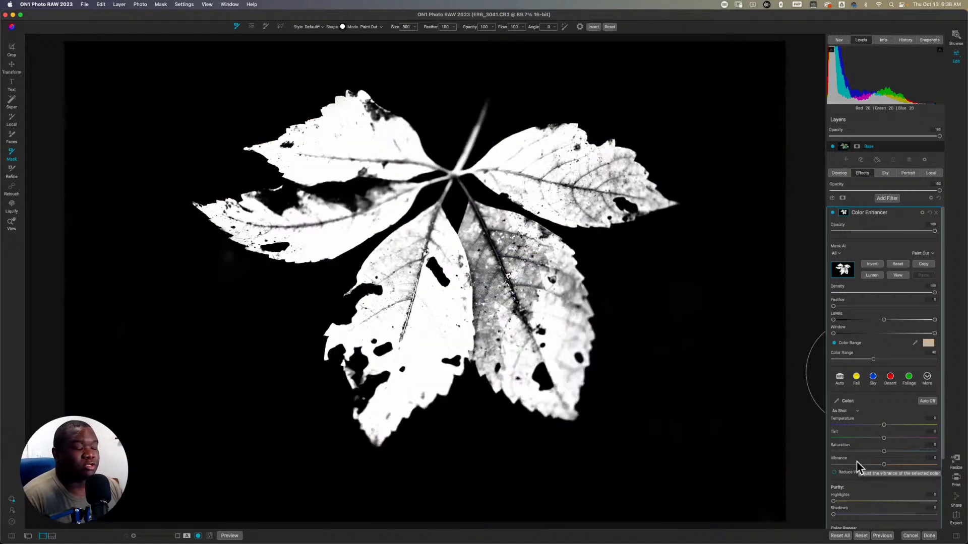
key("super+m")
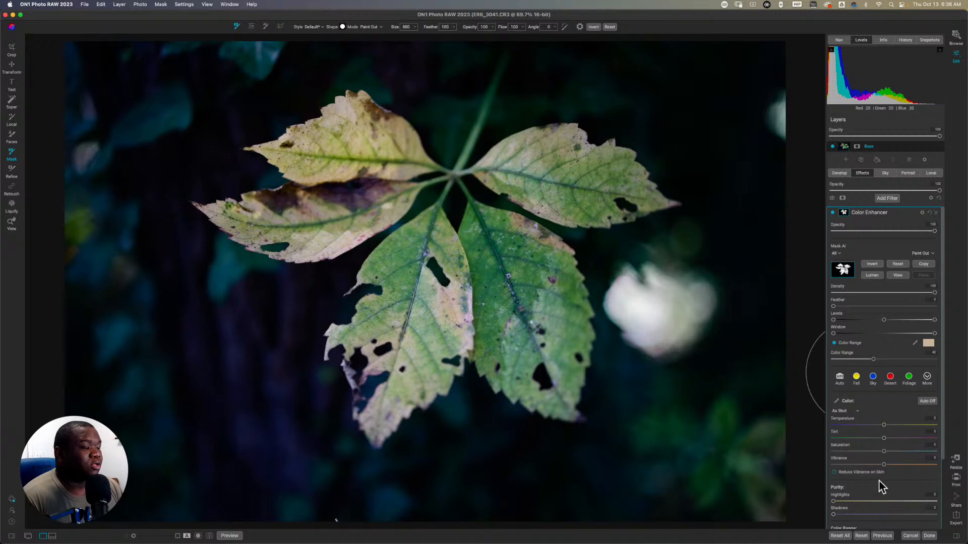
left_click_drag(884, 438, 922, 439)
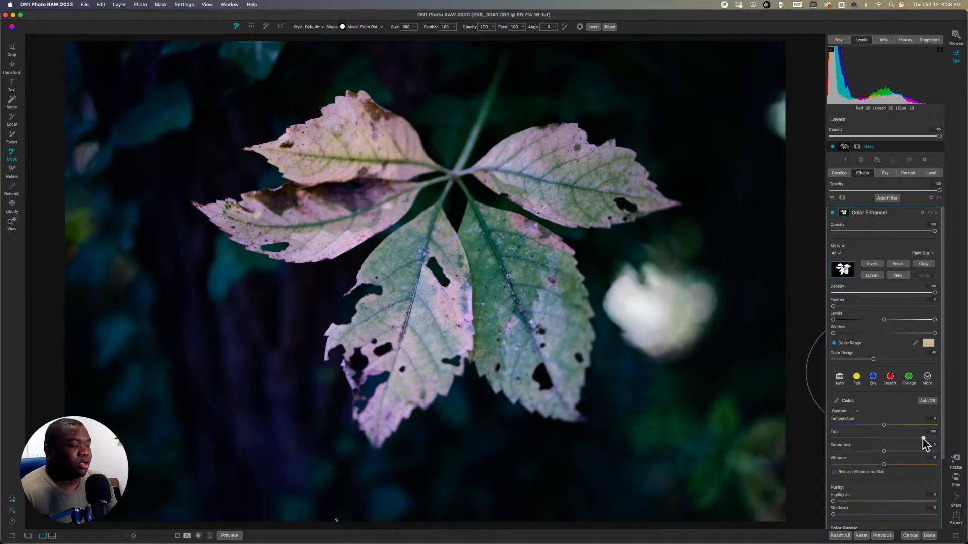
left_click_drag(884, 452, 925, 453)
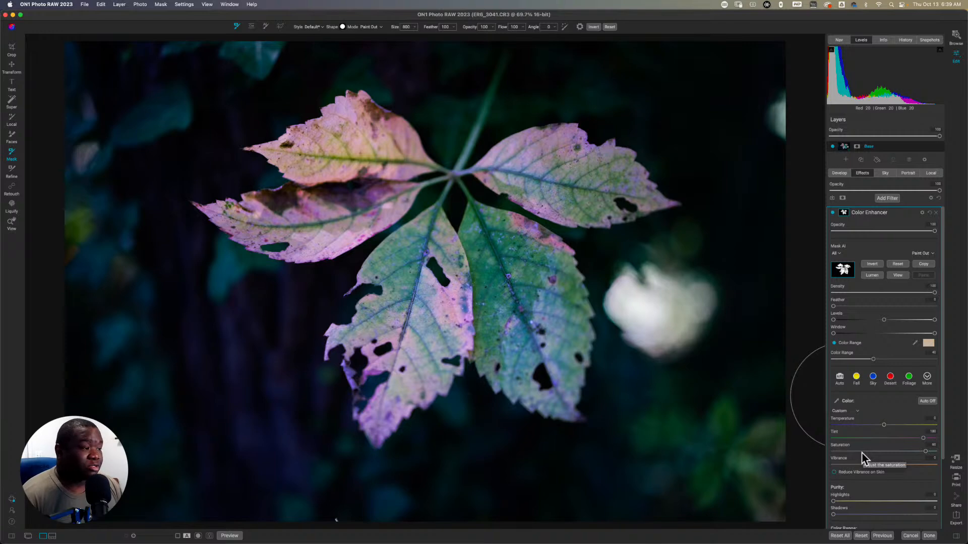
- Widen the Color Enhancer mask's Color Range to about 50, and reset the filter's Tint and Saturation to their defaults
left_click_drag(874, 359, 913, 363)
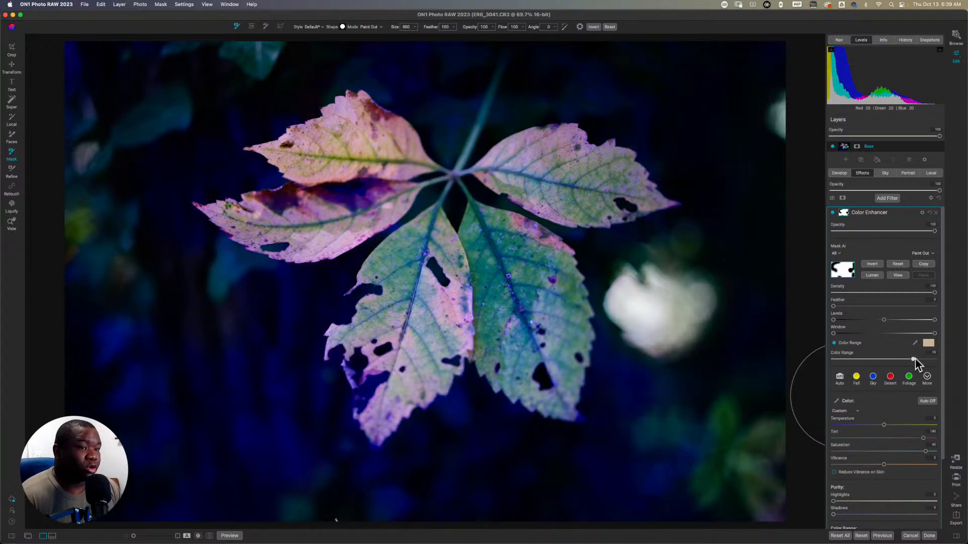
left_click_drag(911, 359, 889, 363)
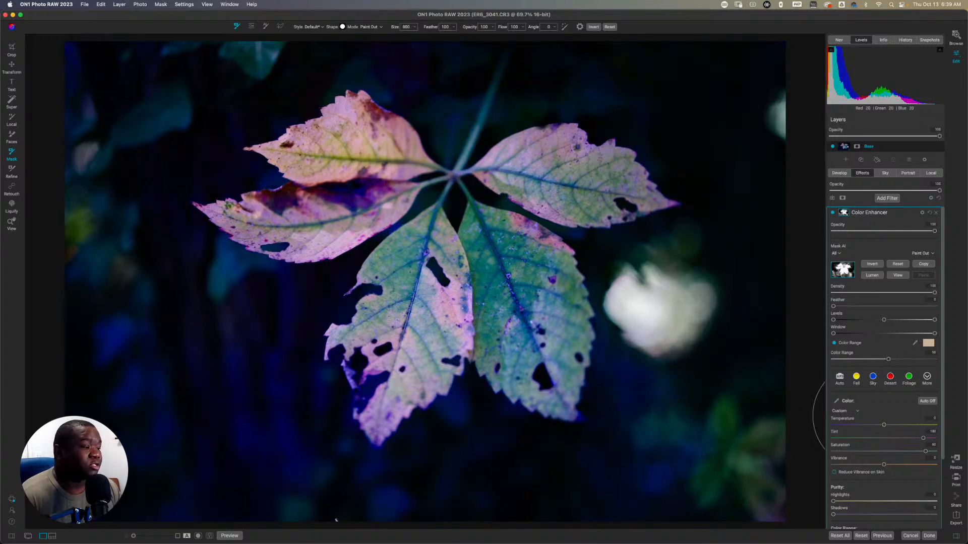
left_click_drag(888, 360, 884, 360)
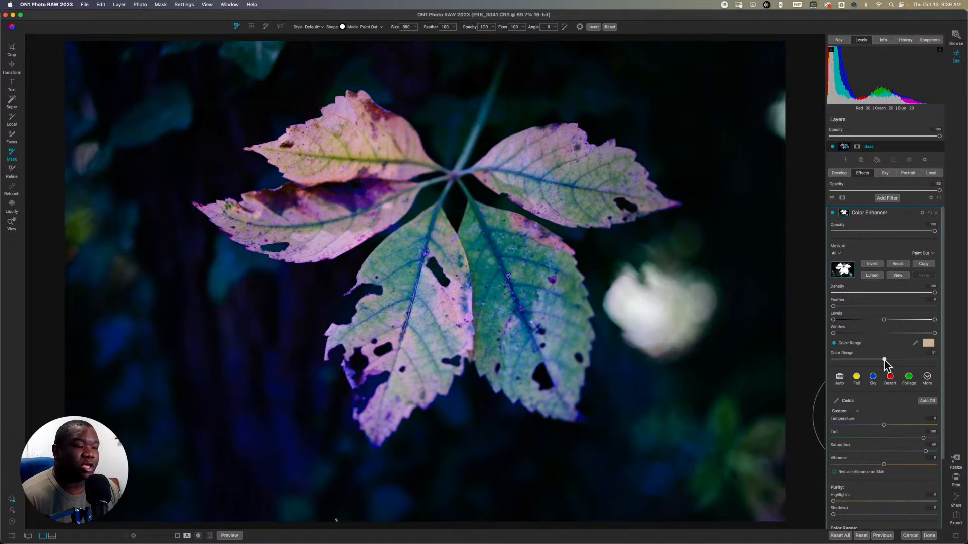
double_click(835, 431)
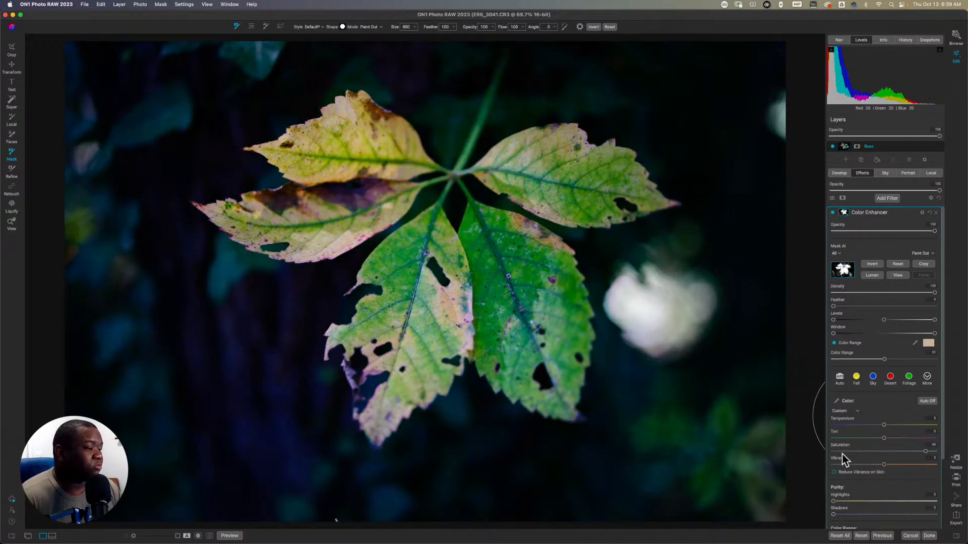
double_click(838, 448)
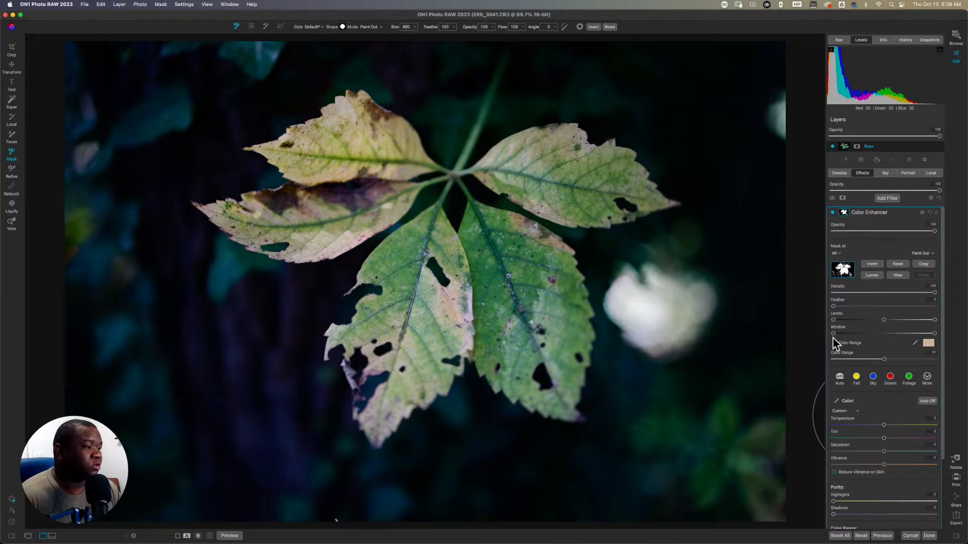
- Lower the Yellow brightness to about -50 with the targeted Adjust Brightness tool on the upper-left leaf
scroll(873, 488, "down", 5)
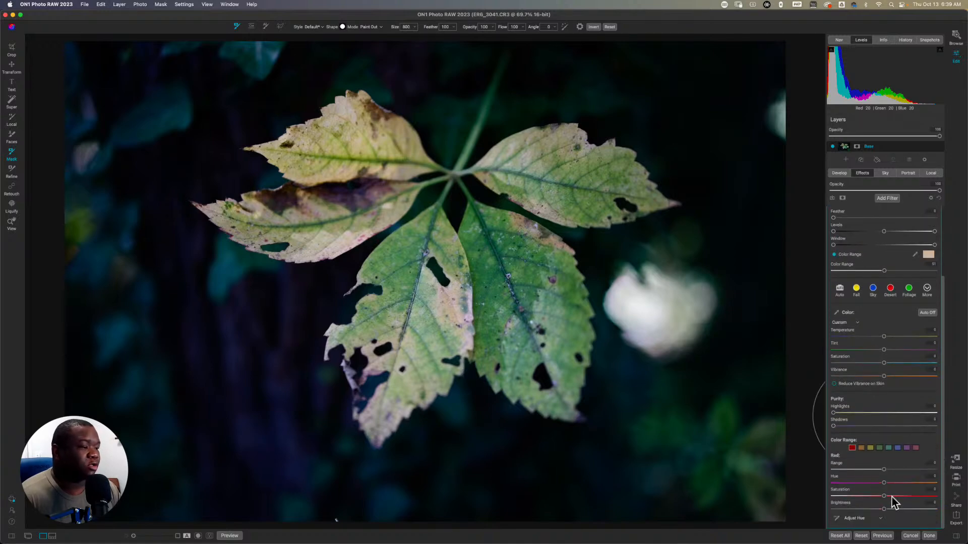
left_click(870, 447)
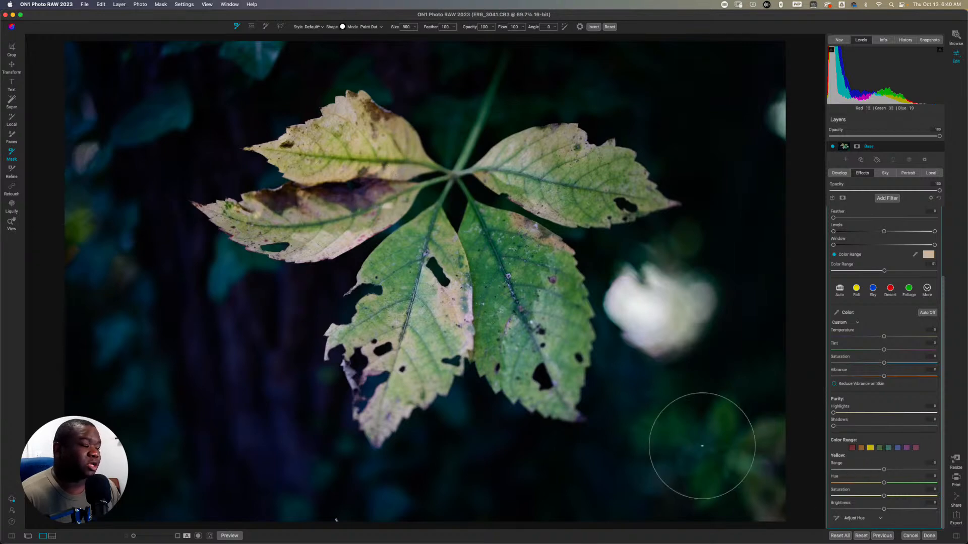
left_click(855, 518)
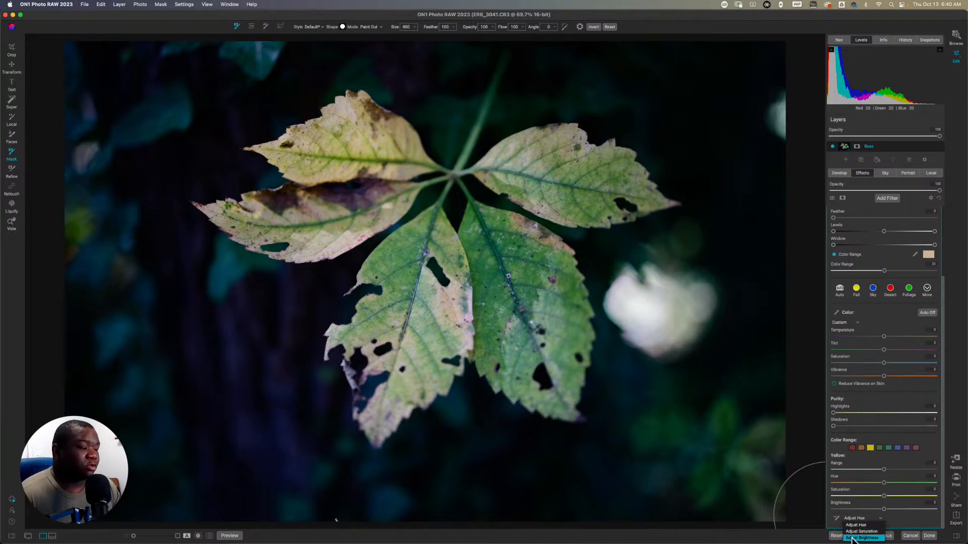
left_click(853, 538)
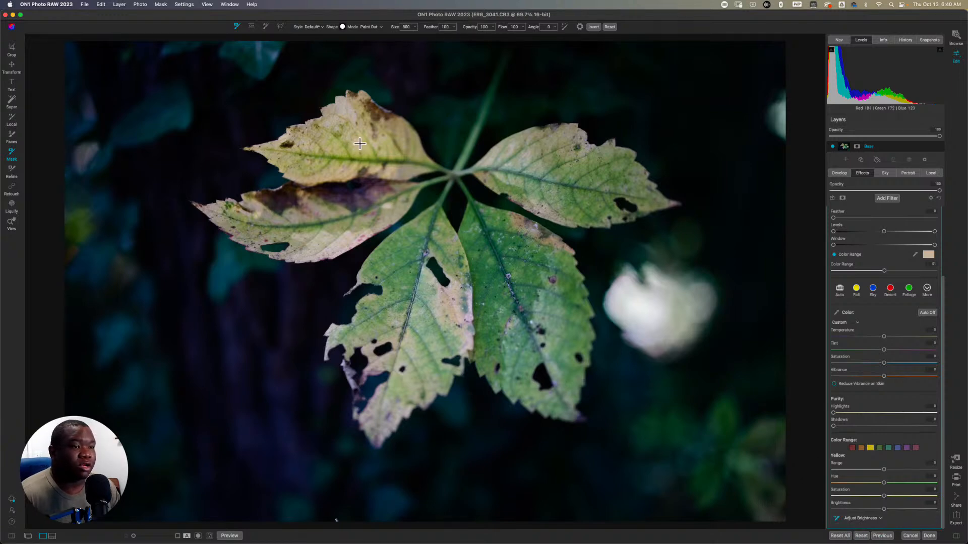
left_click_drag(360, 144, 257, 157)
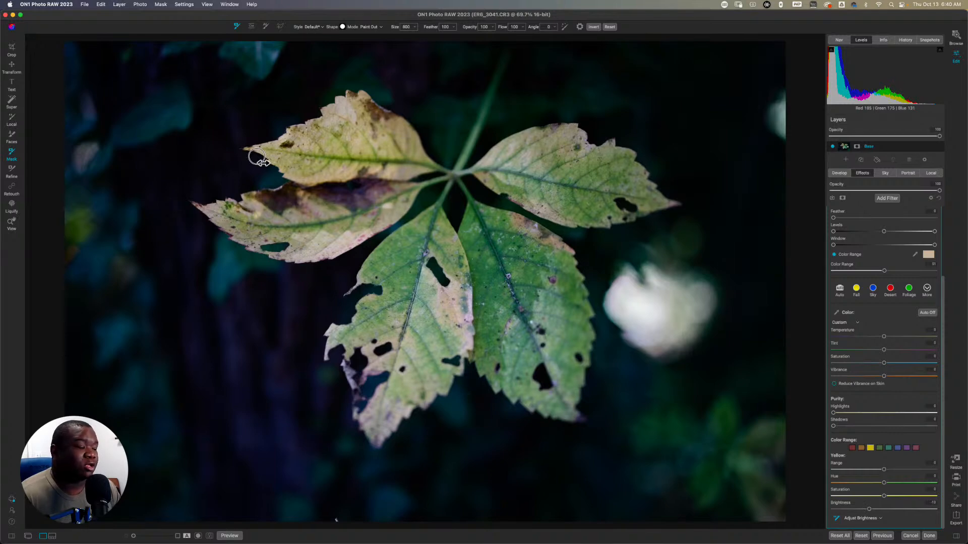
left_click_drag(257, 157, 310, 179)
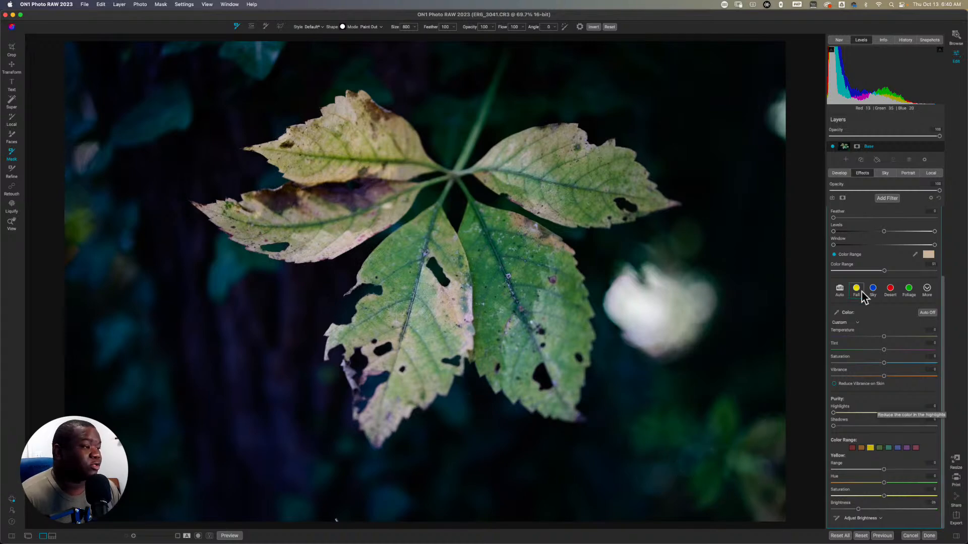
- Compare the leaves with and without the Color Enhancer filter, and leave the filter turned off
scroll(895, 320, "up", 3)
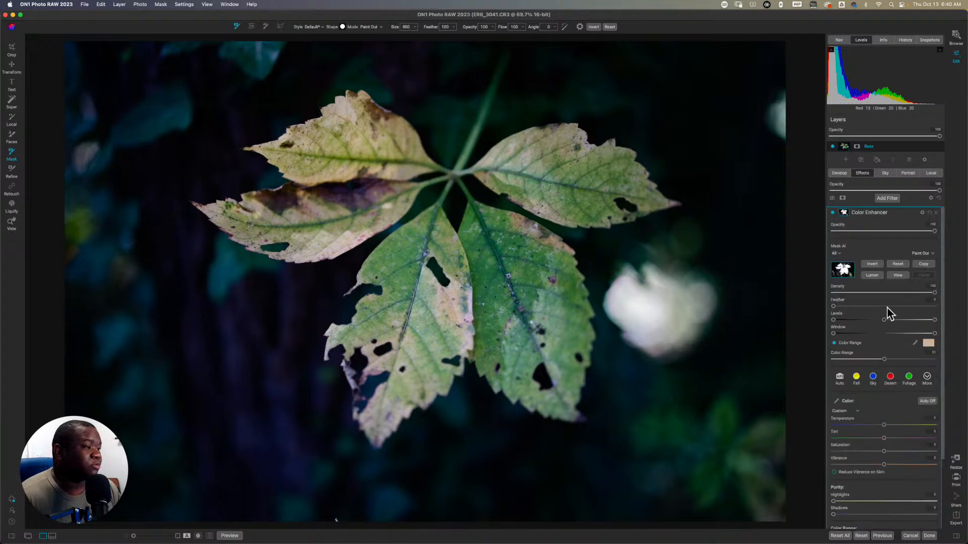
left_click(833, 214)
left_click(832, 214)
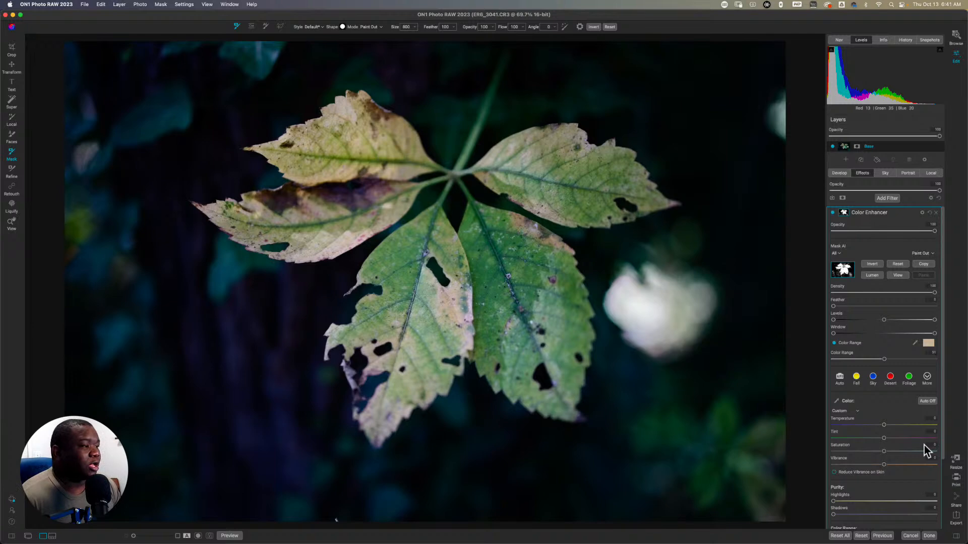
left_click(832, 214)
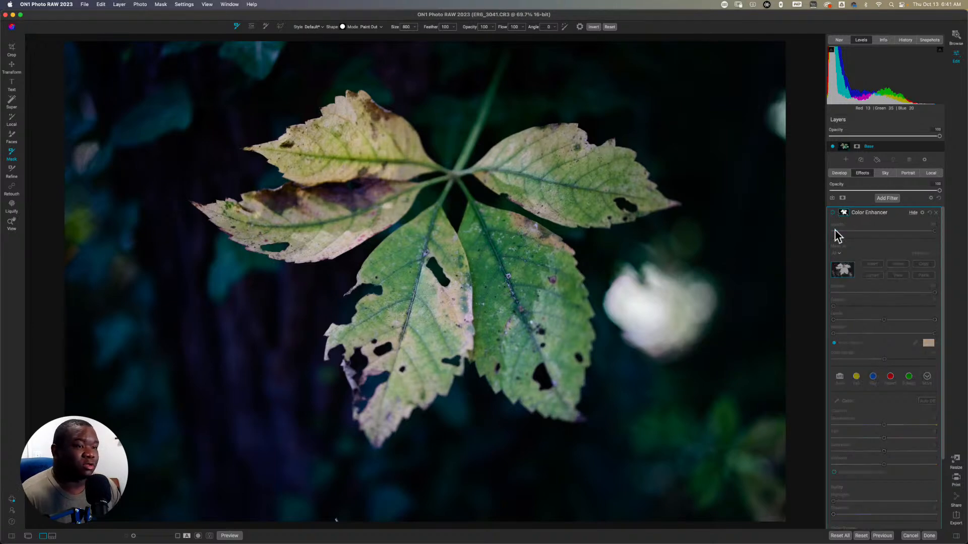
- Add a new local adjustment to the Base layer and show its mask options
left_click(931, 173)
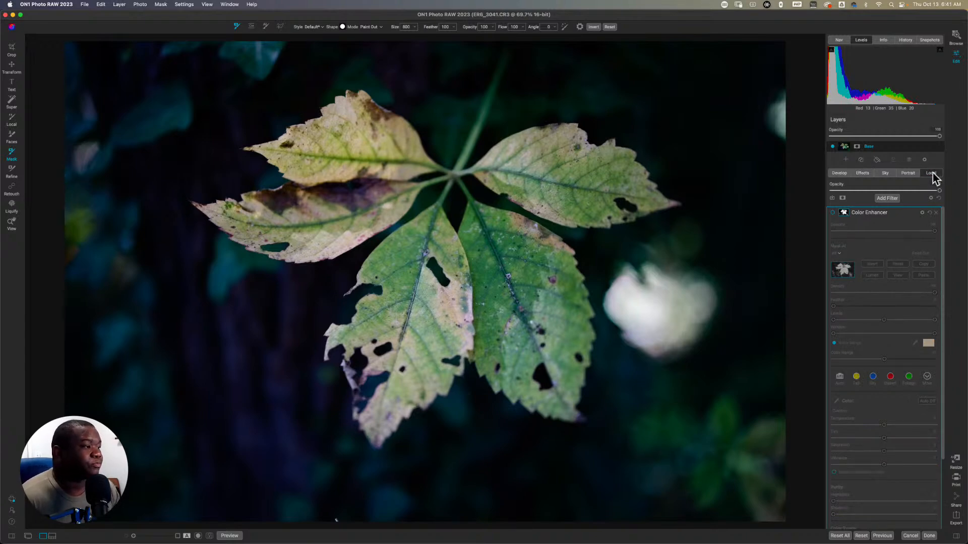
left_click(931, 173)
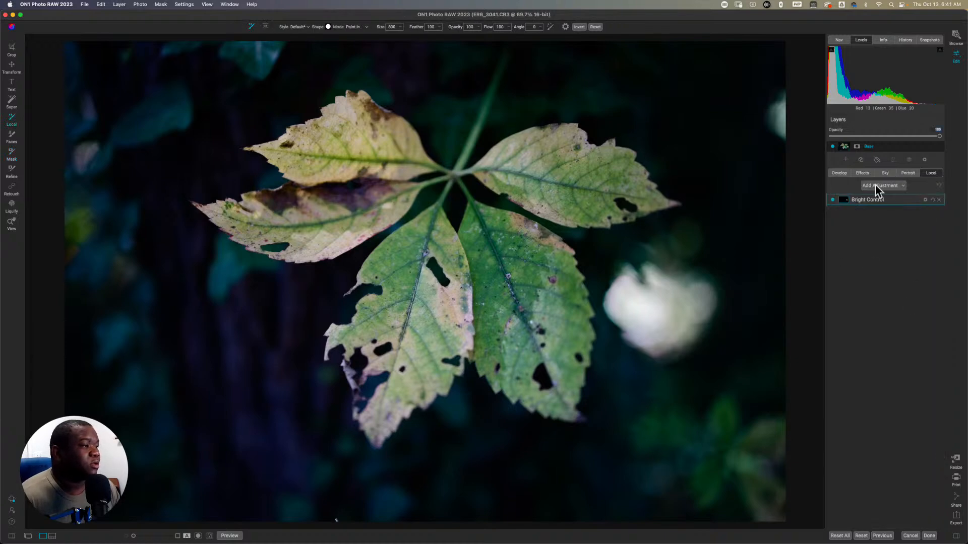
double_click(858, 322)
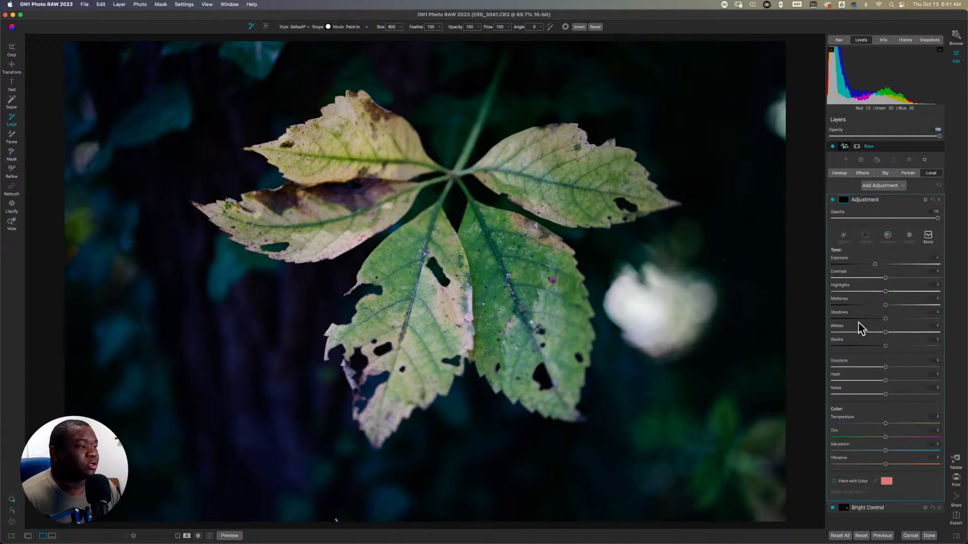
left_click(843, 200)
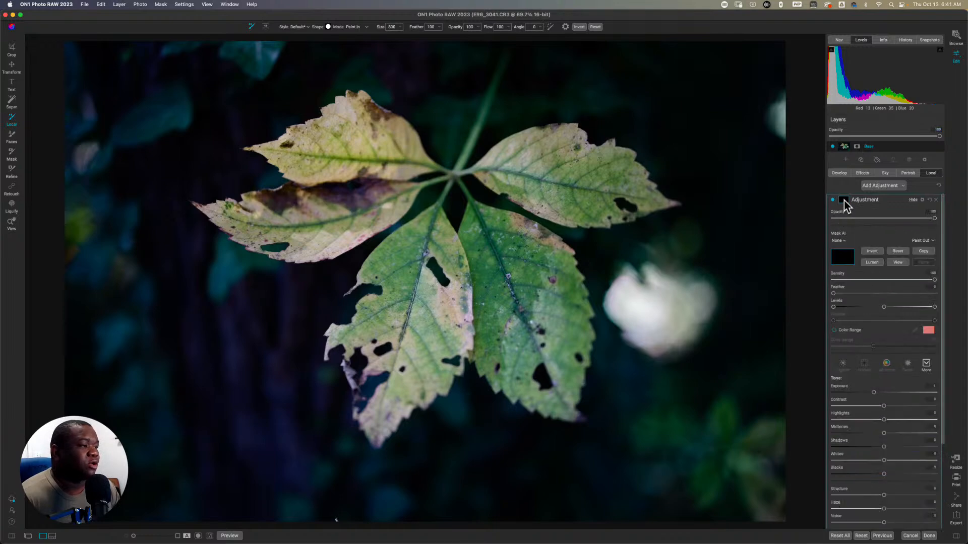
left_click(837, 240)
left_click(836, 272)
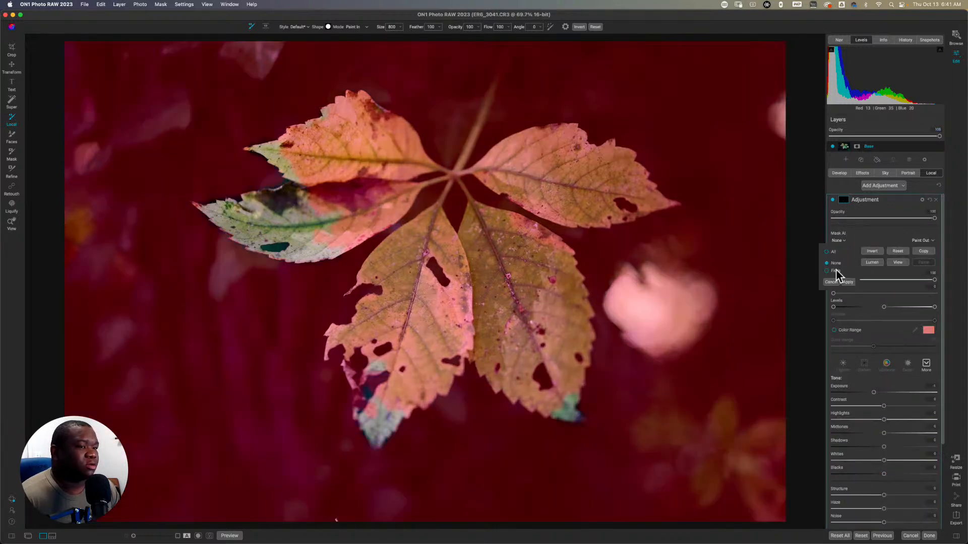
left_click(848, 282)
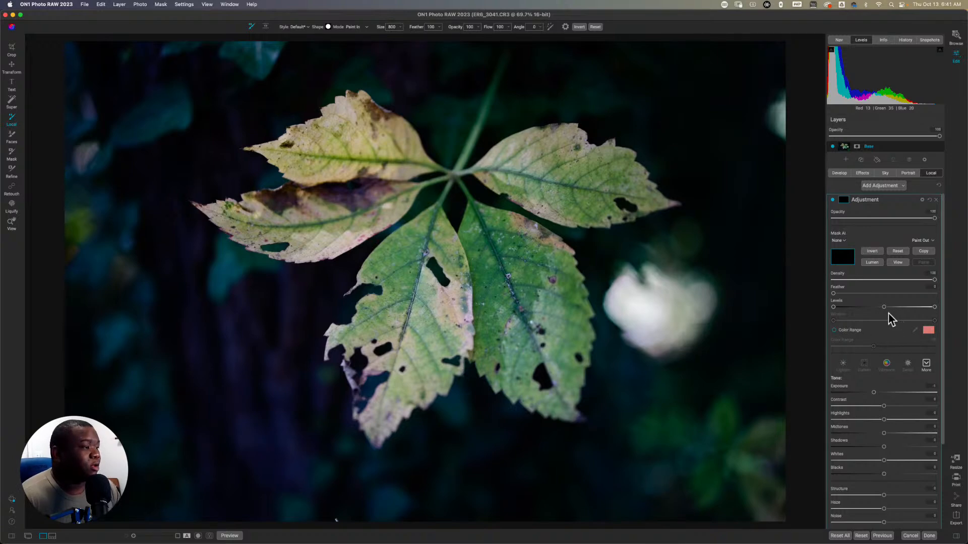
- Create a luminosity mask for the local adjustment, view it, and raise the low end of its Window to exclude the darkest tones
left_click(872, 262)
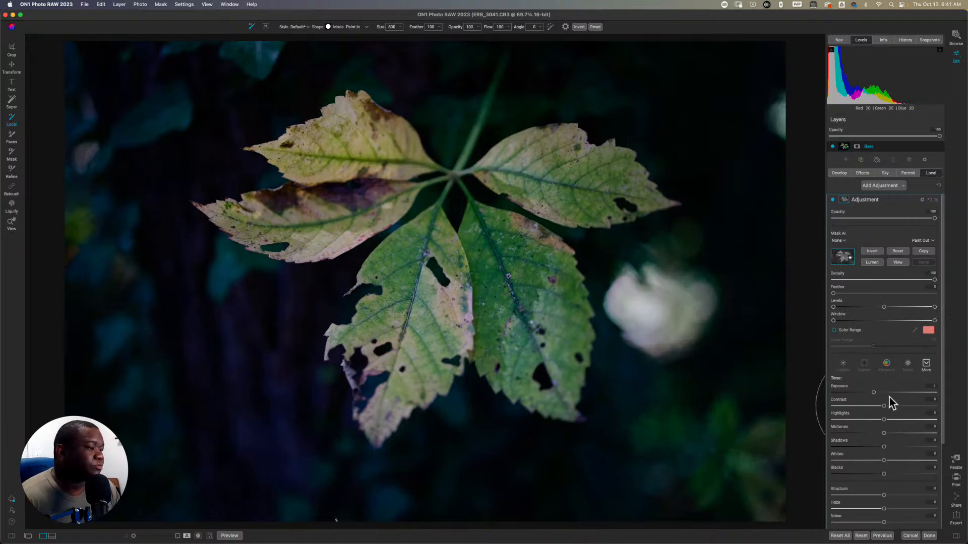
left_click(907, 362)
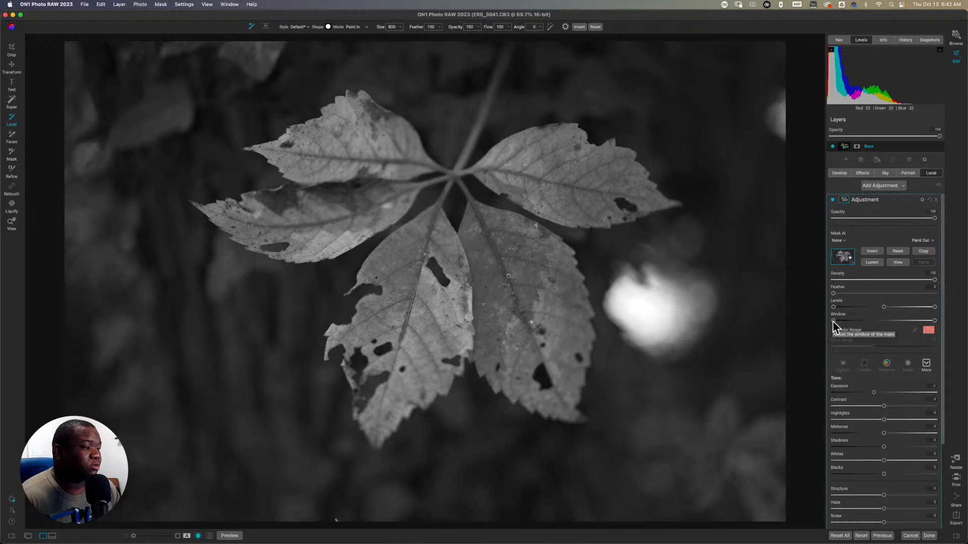
left_click_drag(833, 321, 868, 328)
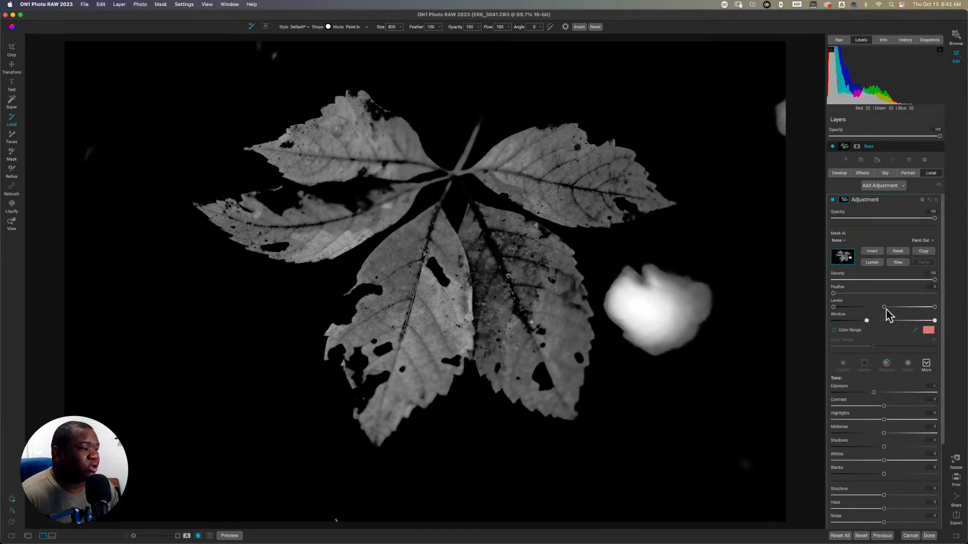
left_click_drag(865, 320, 852, 322)
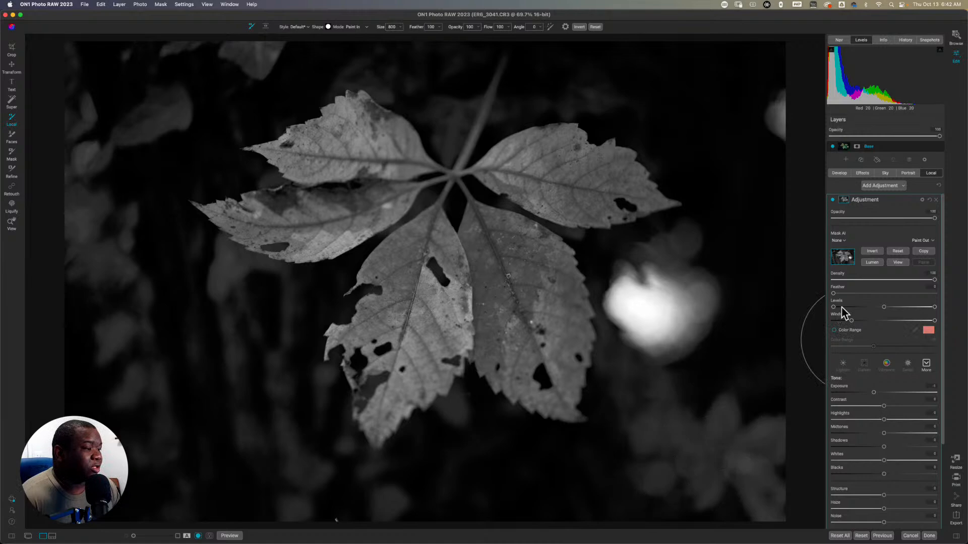
- Brighten the leaves in the mask by lowering the Levels midtone and white points, set Feather to about 7, and hide the mask
left_click_drag(883, 307, 851, 313)
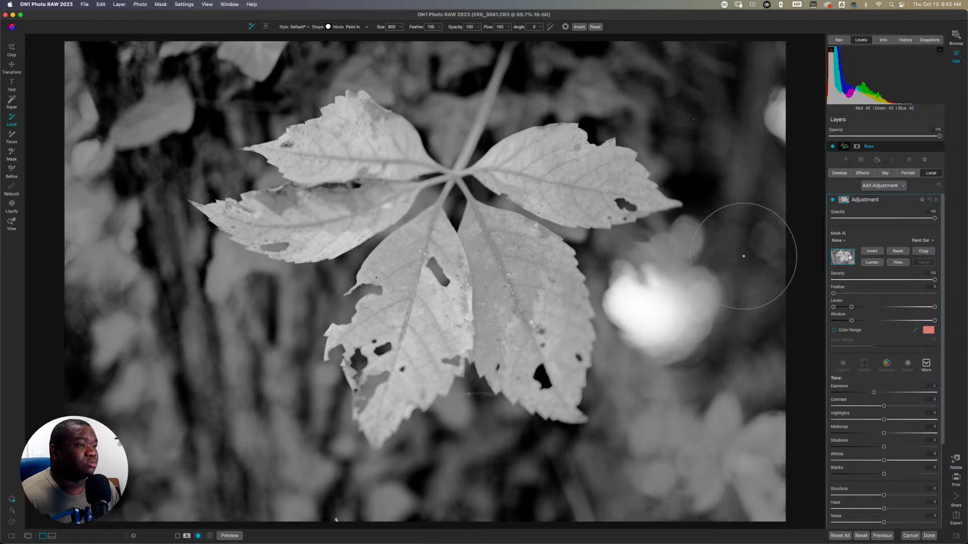
left_click_drag(934, 307, 869, 314)
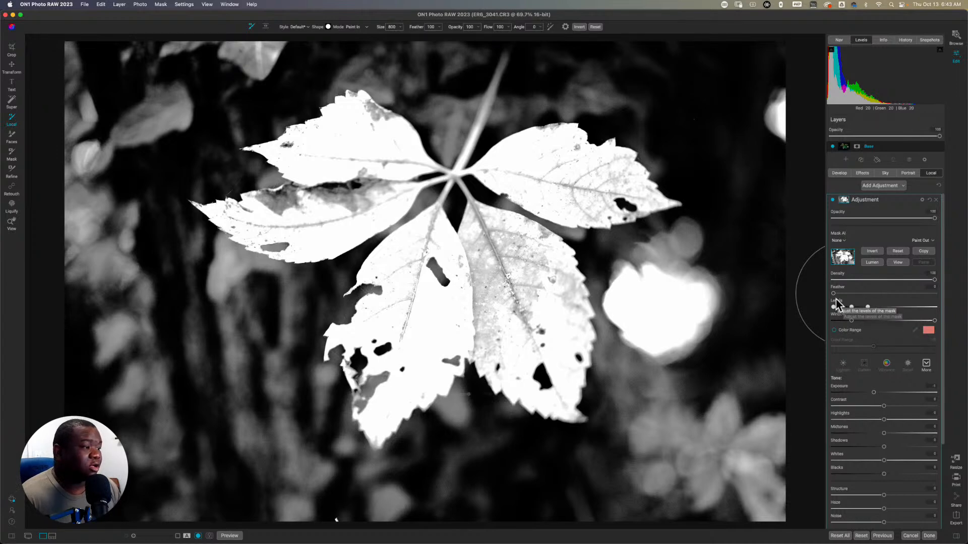
left_click_drag(832, 297, 840, 298)
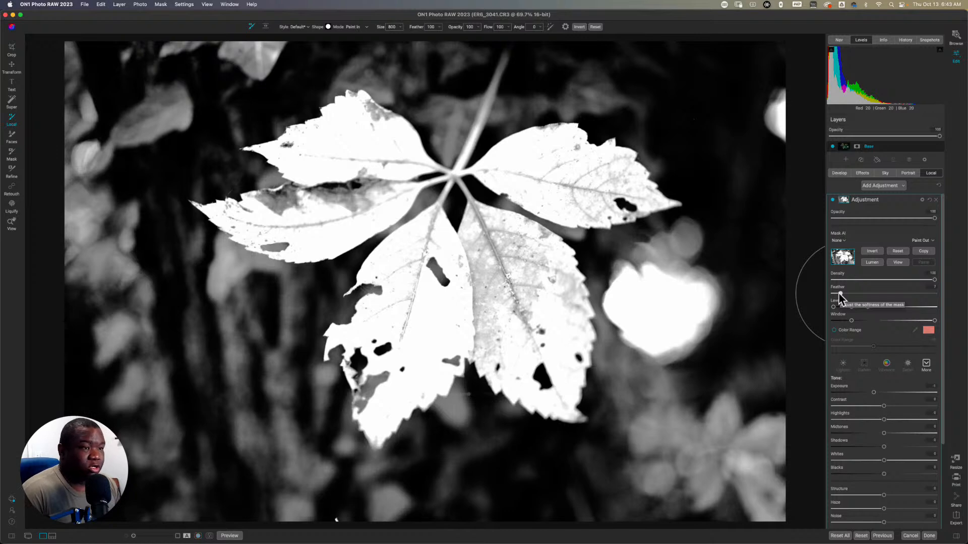
key("o")
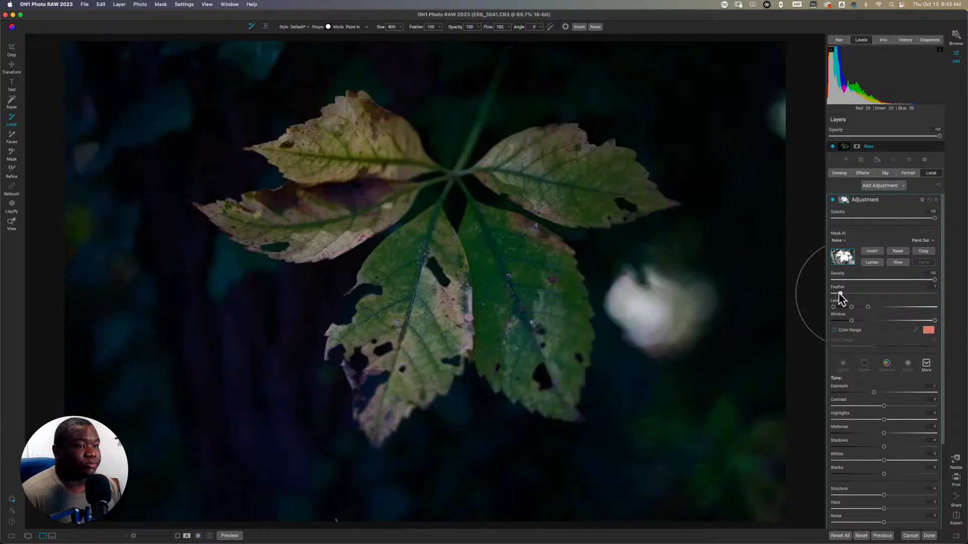
- Reset the local adjustment's Exposure, lower it to about -0.3, and view the mask again with the brush set to Paint Out
double_click(843, 388)
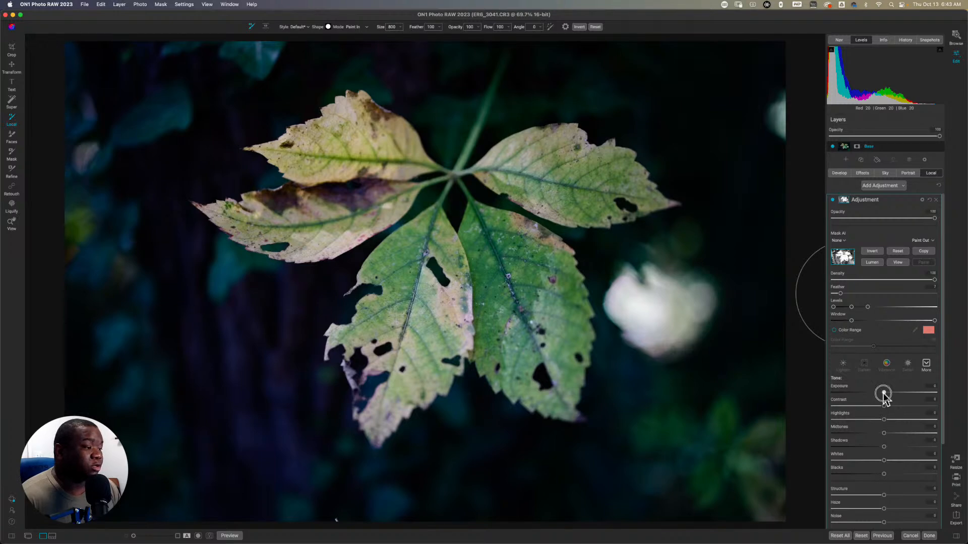
left_click_drag(883, 394, 879, 394)
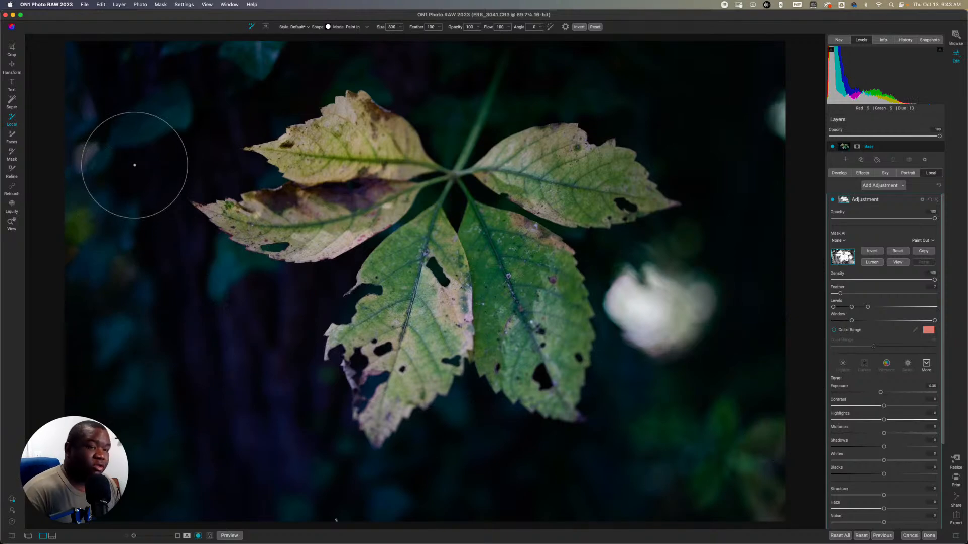
key("super+m")
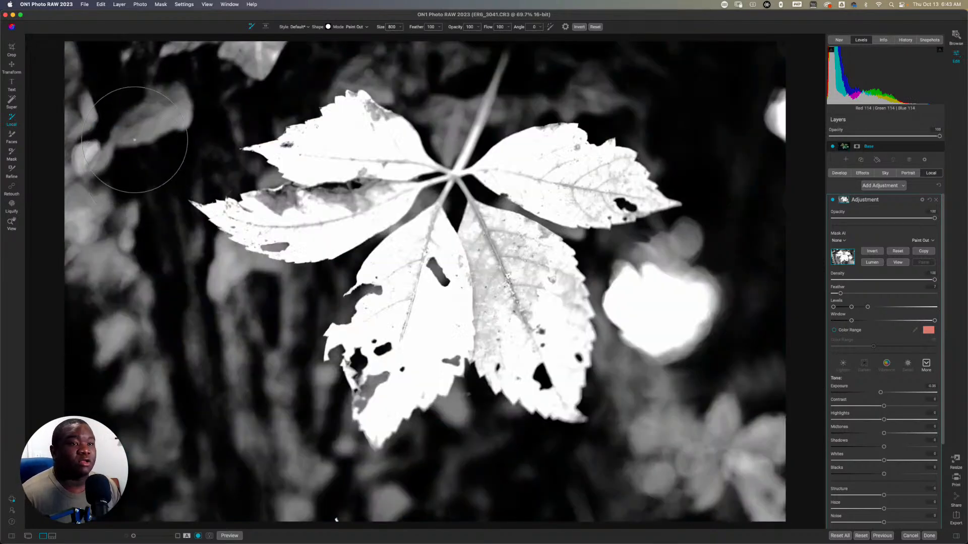
- Enlarge the mask brush to 1100 and paint the background to the left of the leaves out of the mask
key("bracketright")
key("bracketright")
key("bracketright")
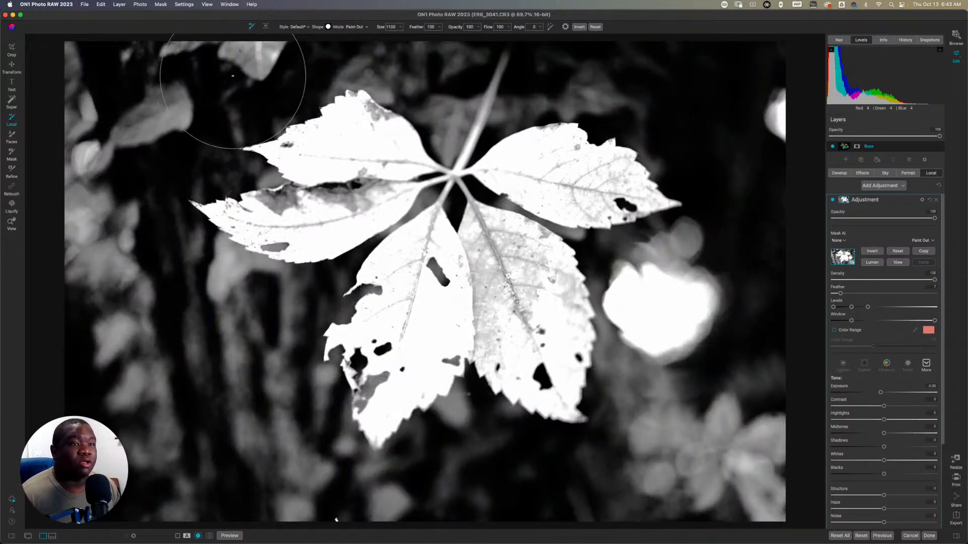
mouse_move(242, 50)
left_mouse_down()
mouse_move(105, 59)
mouse_move(62, 82)
mouse_move(69, 125)
mouse_move(183, 107)
mouse_move(78, 147)
mouse_move(70, 168)
mouse_move(96, 249)
mouse_move(129, 302)
mouse_move(228, 320)
mouse_move(212, 349)
mouse_move(167, 386)
mouse_move(59, 407)
mouse_move(215, 467)
mouse_move(336, 483)
mouse_move(253, 446)
mouse_move(242, 394)
mouse_move(279, 324)
mouse_move(217, 304)
mouse_move(152, 249)
mouse_move(221, 287)
left_mouse_up()
- Paint the background below and to the right of the leaves out of the mask with a 700 brush, including the bright spot
key("bracketleft")
key("bracketleft")
key("bracketleft")
key("bracketleft")
key("bracketleft")
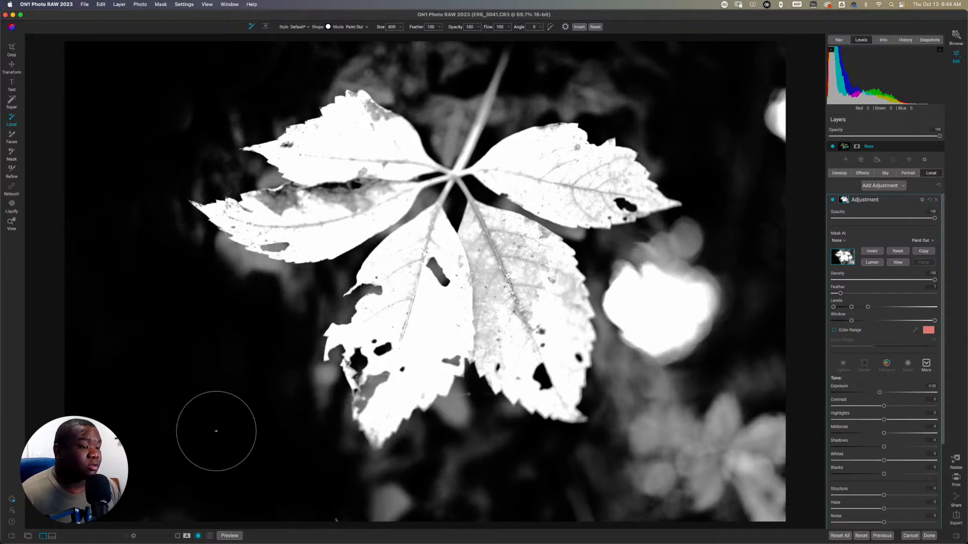
key("bracketright")
mouse_move(309, 501)
left_mouse_down()
mouse_move(751, 475)
mouse_move(762, 474)
mouse_move(783, 502)
mouse_move(770, 514)
mouse_move(776, 408)
mouse_move(692, 410)
mouse_move(664, 429)
mouse_move(655, 404)
mouse_move(651, 369)
mouse_move(659, 415)
mouse_move(652, 360)
mouse_move(662, 313)
mouse_move(636, 286)
mouse_move(708, 270)
mouse_move(704, 308)
mouse_move(672, 364)
mouse_move(635, 343)
mouse_move(622, 313)
mouse_move(642, 284)
mouse_move(705, 253)
mouse_move(792, 178)
mouse_move(808, 132)
mouse_move(801, 96)
mouse_move(790, 80)
mouse_move(644, 76)
left_mouse_up()
- Paint out the background above the leaves and near the stem with brush sizes 400 and 600, and hide the mask
key("bracketleft")
key("bracketleft")
key("bracketleft")
mouse_move(357, 63)
left_mouse_down()
mouse_move(453, 48)
mouse_move(438, 82)
mouse_move(442, 107)
left_mouse_up()
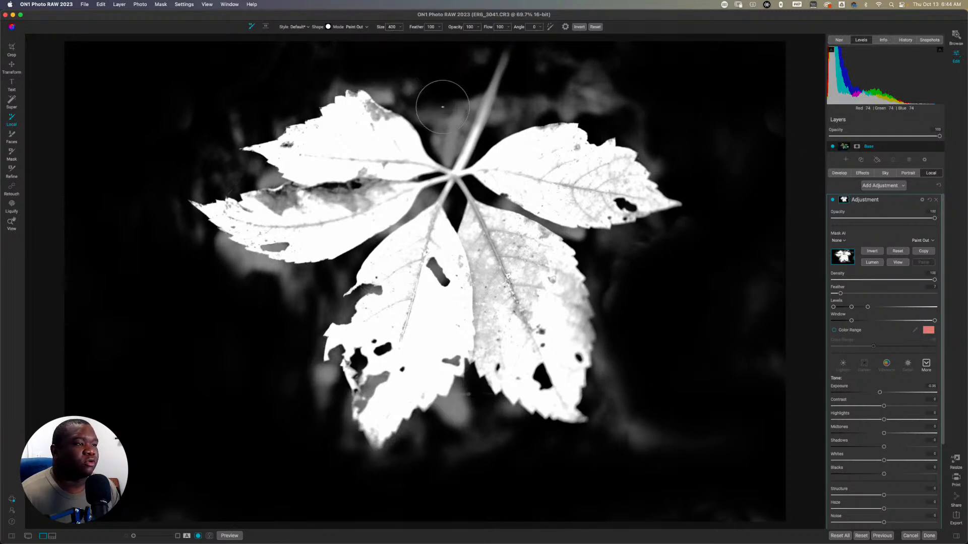
key("bracketright")
key("bracketright")
mouse_move(644, 97)
left_mouse_down()
mouse_move(540, 59)
mouse_move(552, 53)
left_mouse_up()
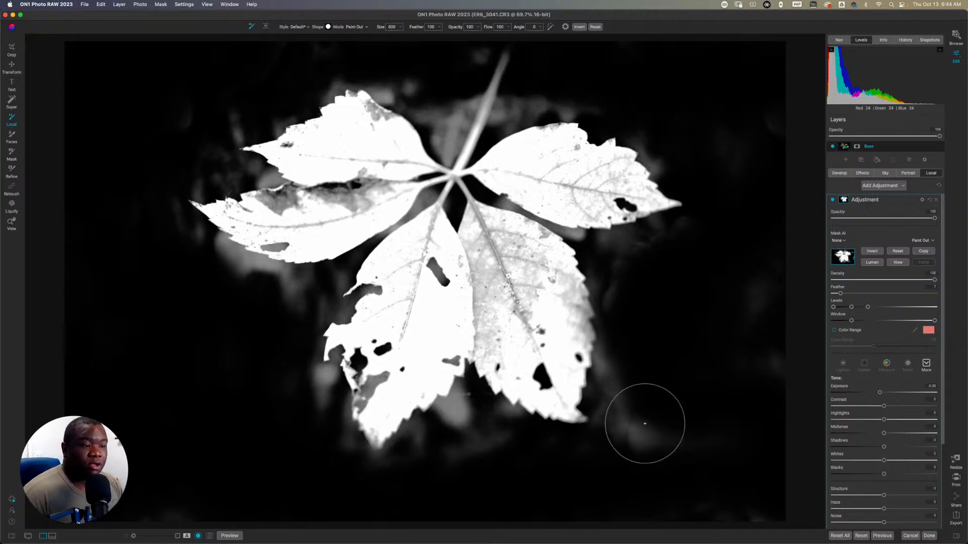
key("super+m")
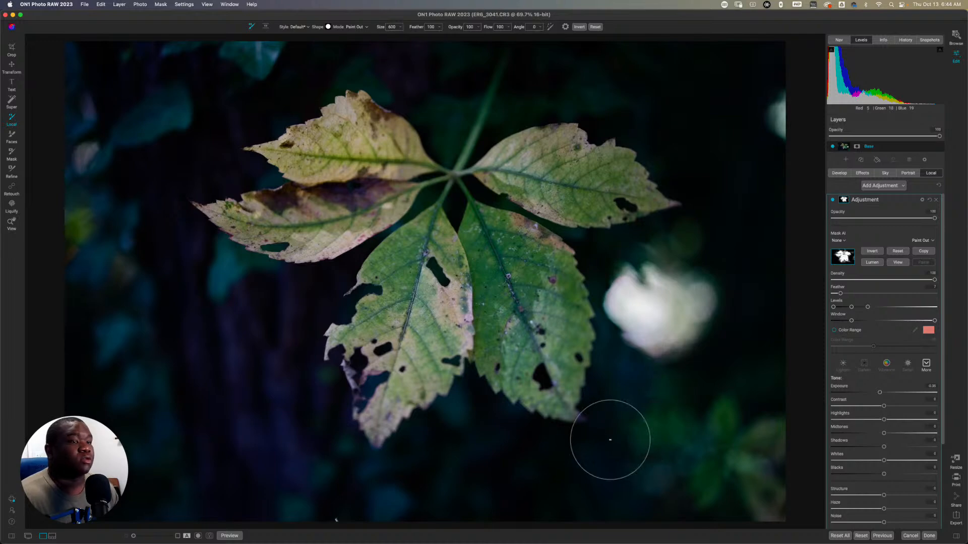
- Compare the photo with and without the masked local adjustment, and collapse the adjustment's settings
left_click(832, 200)
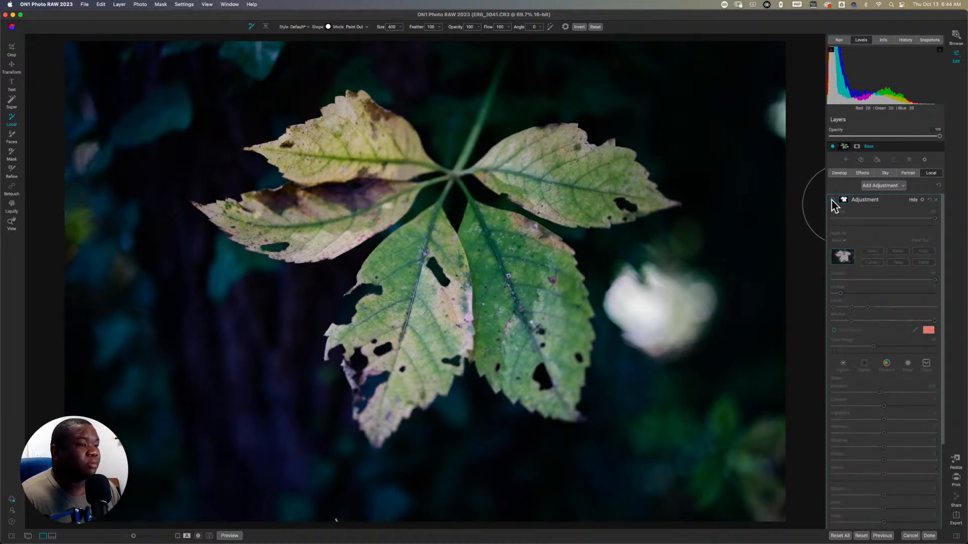
left_click(832, 200)
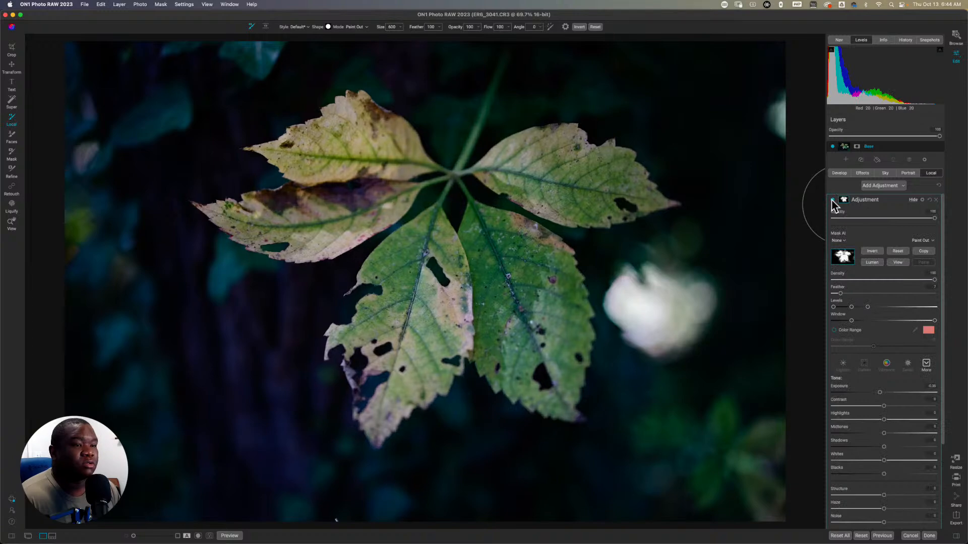
left_click(832, 200)
left_click(832, 200)
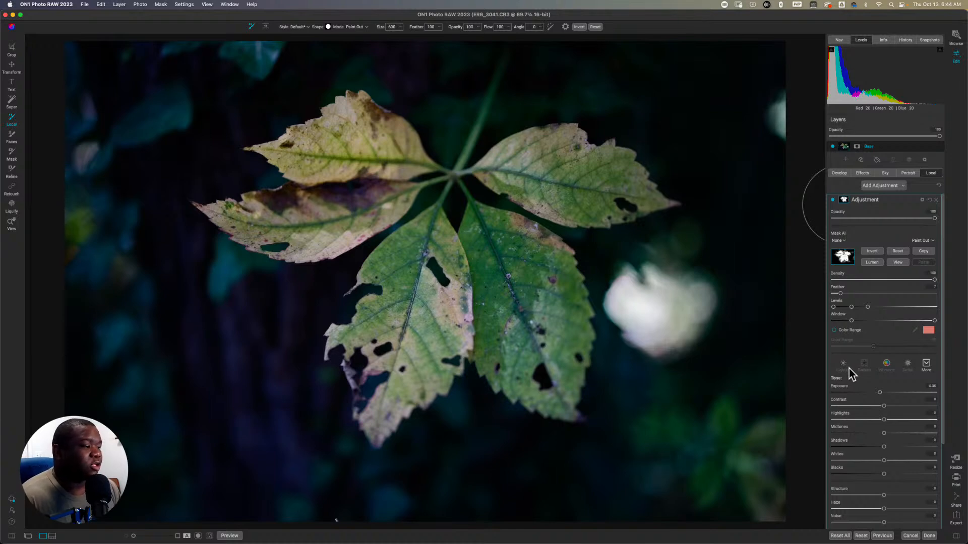
left_click(891, 201)
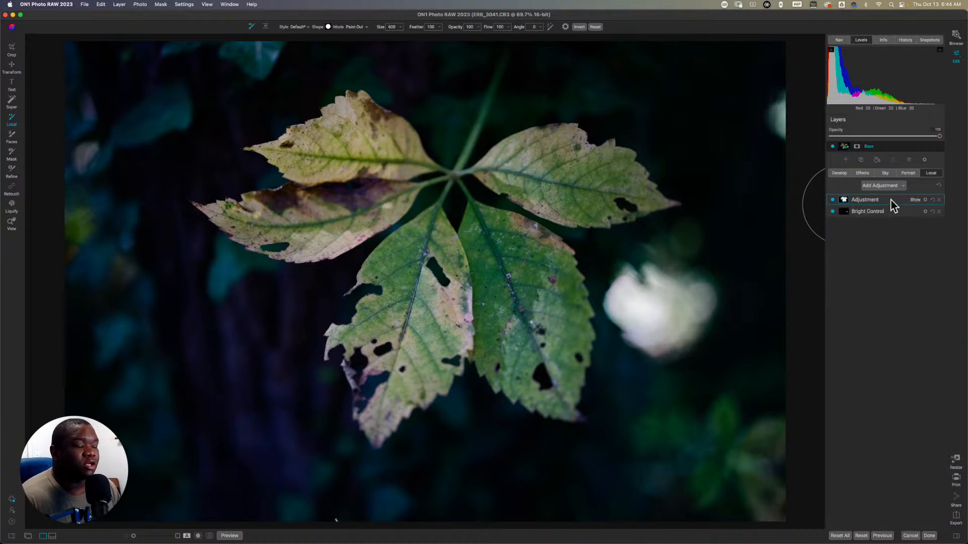
- In the Color Enhancer filter, set Yellow Brightness to about -13 and Saturation to about 13, and shift the Yellow Hue strongly toward orange
left_click(861, 173)
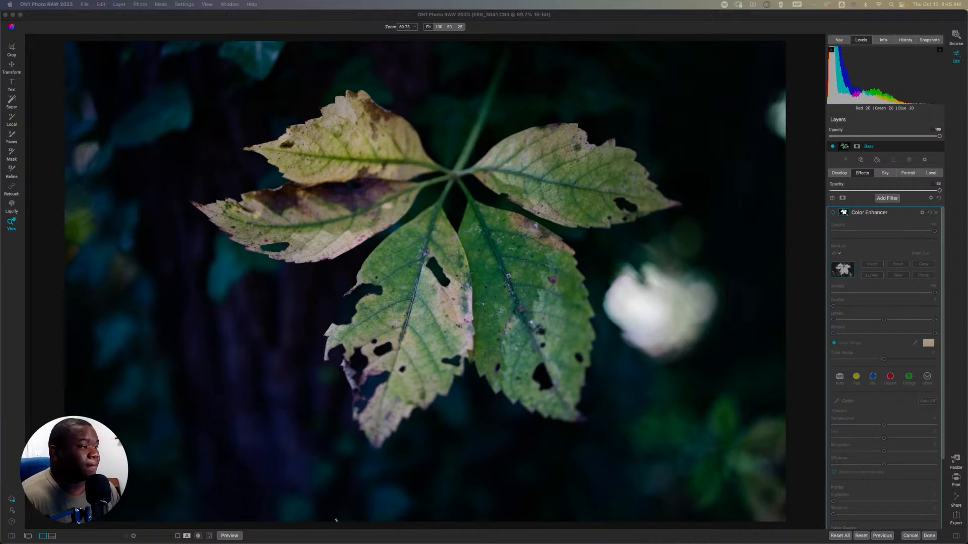
left_click(832, 213)
left_click(833, 213)
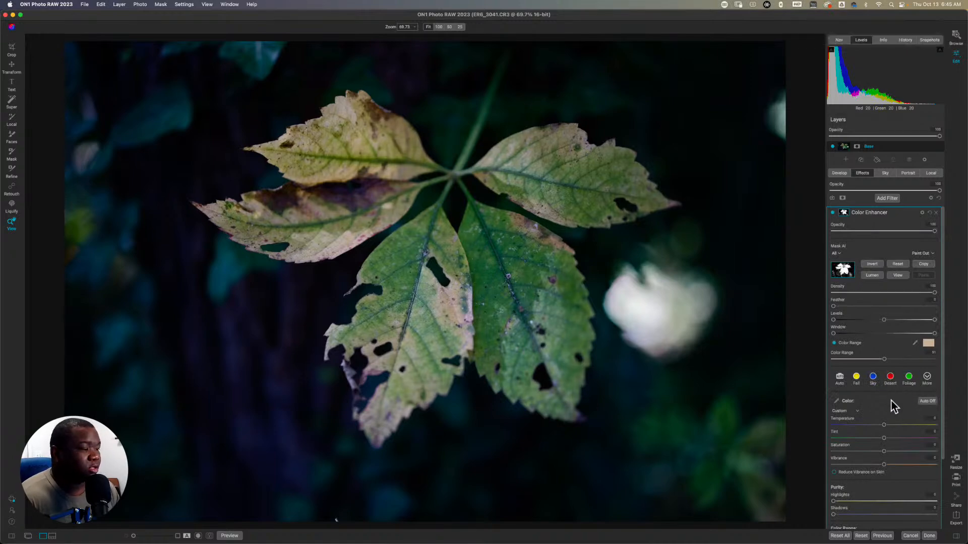
scroll(888, 488, "down", 3)
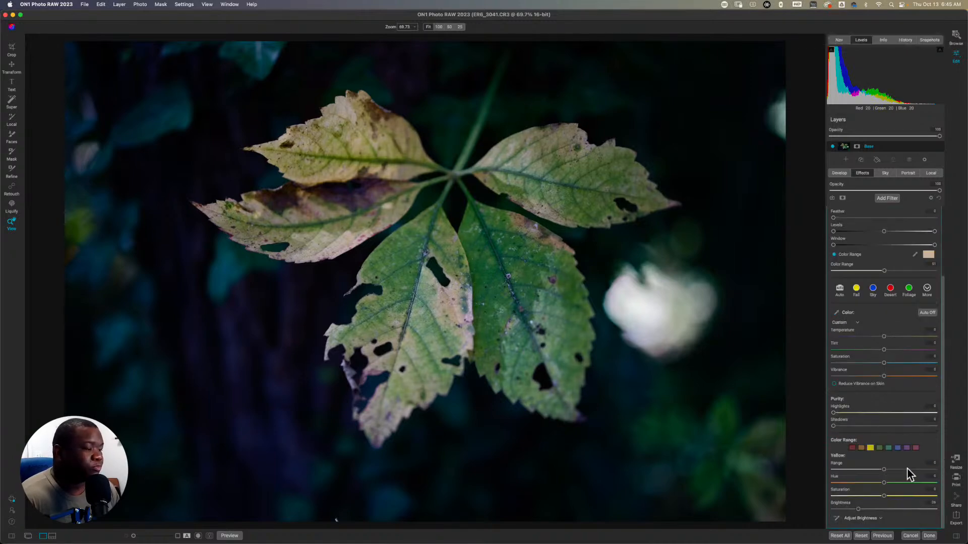
left_click_drag(858, 509, 871, 509)
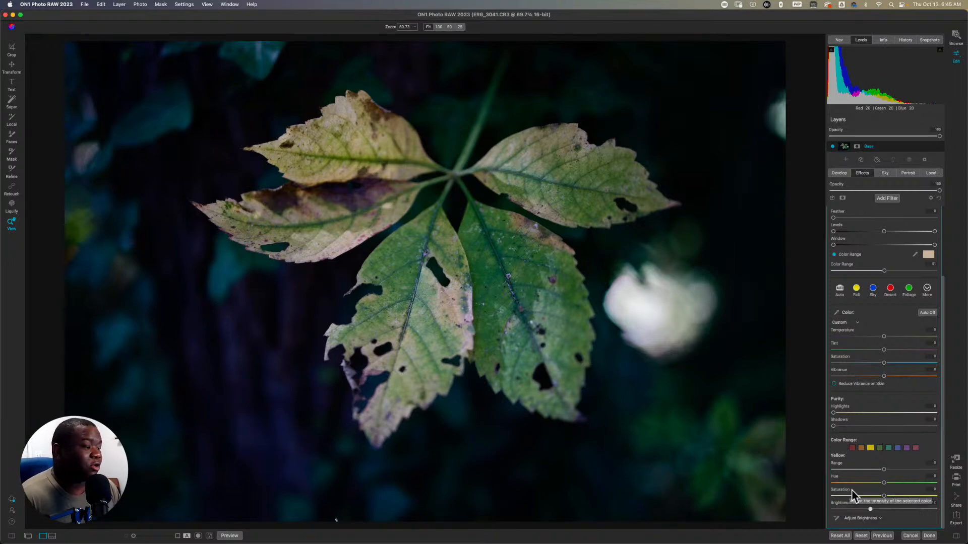
left_click_drag(884, 498, 897, 498)
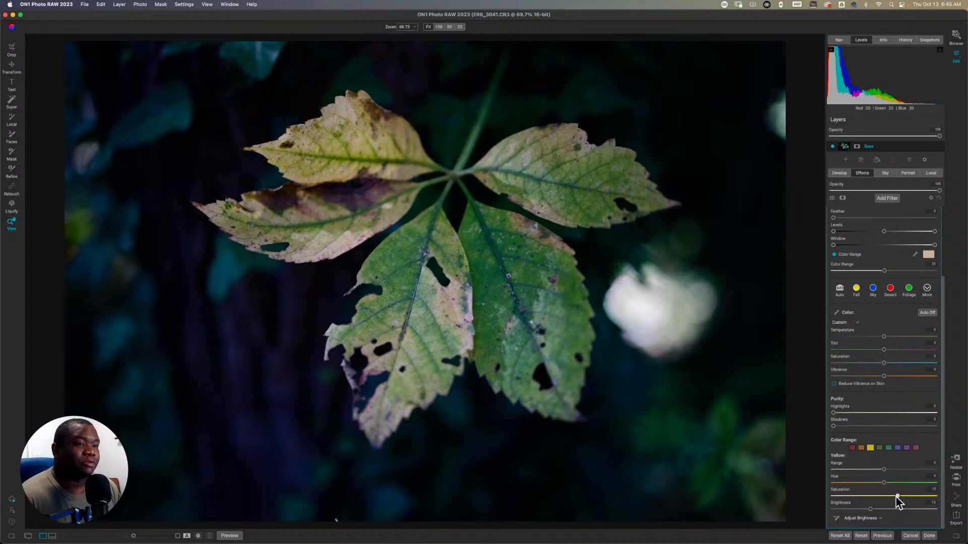
left_click_drag(883, 482, 848, 484)
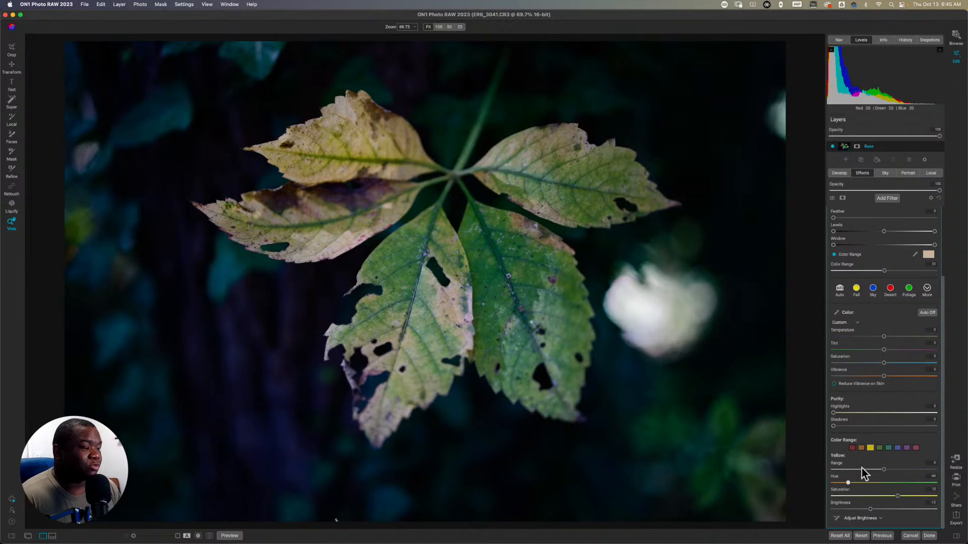
- Shift the Color Enhancer's Orange Hue toward red
left_click(861, 448)
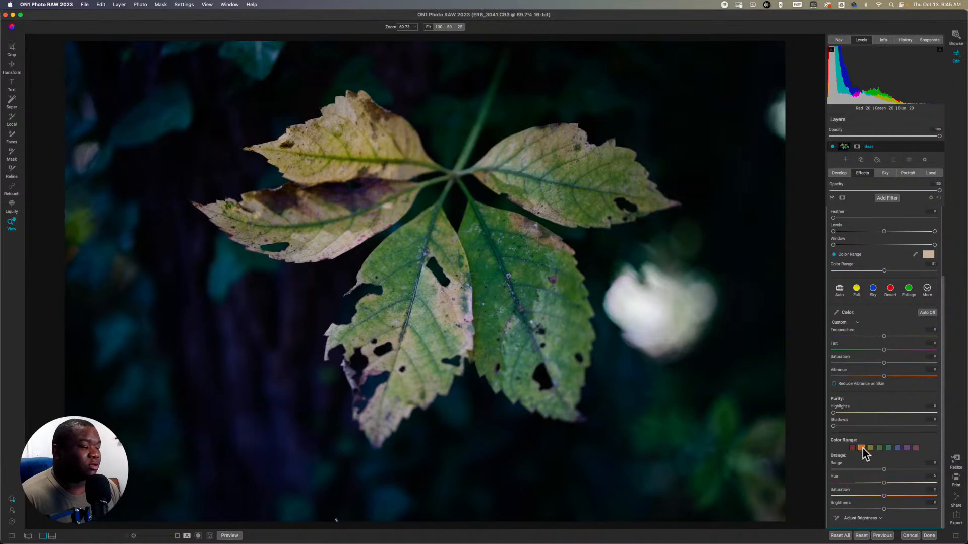
mouse_move(882, 485)
left_mouse_down()
mouse_move(860, 484)
mouse_move(904, 488)
mouse_move(865, 488)
left_mouse_up()
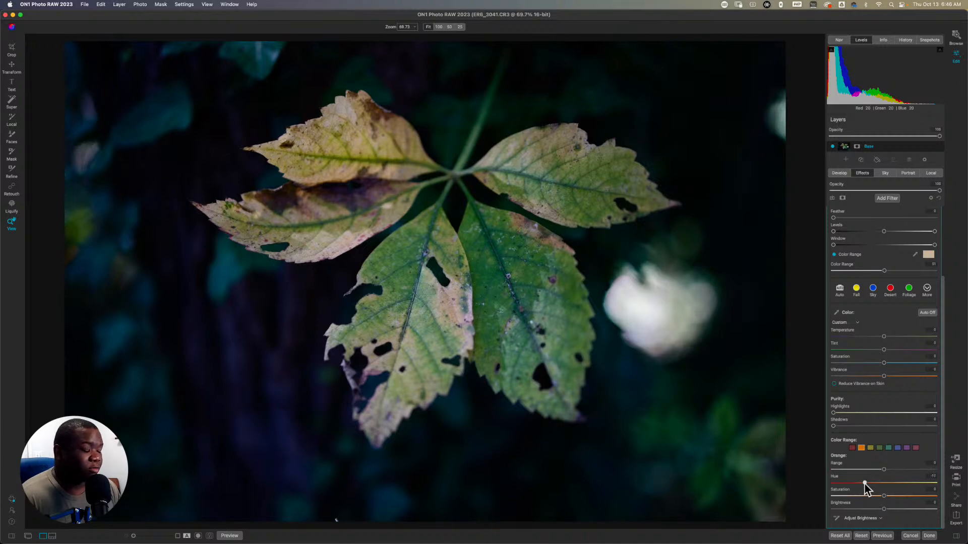
left_click(869, 448)
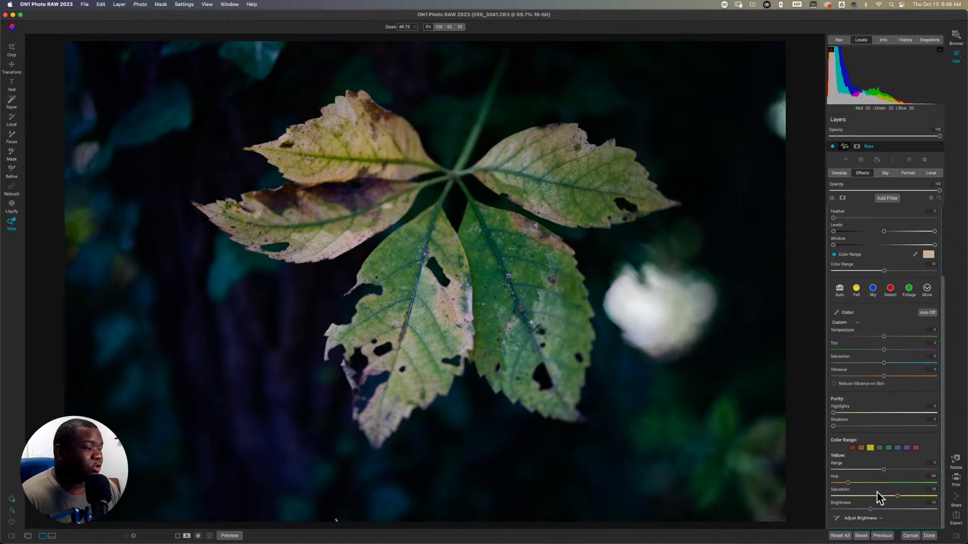
- For the Green color range, shift the Hue toward yellow, lower Brightness to about -11, and slightly widen the Range
left_click(879, 446)
left_click_drag(885, 483, 860, 483)
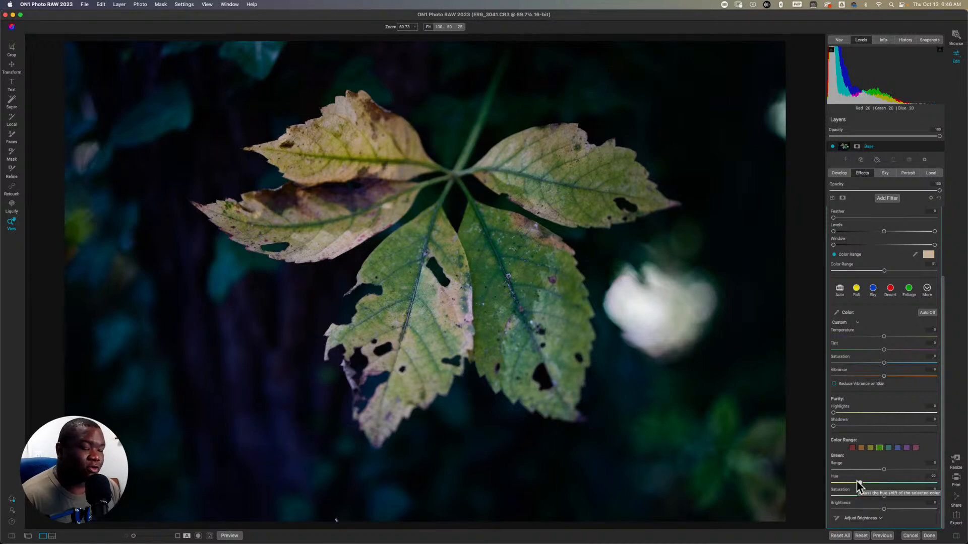
left_click_drag(883, 509, 870, 512)
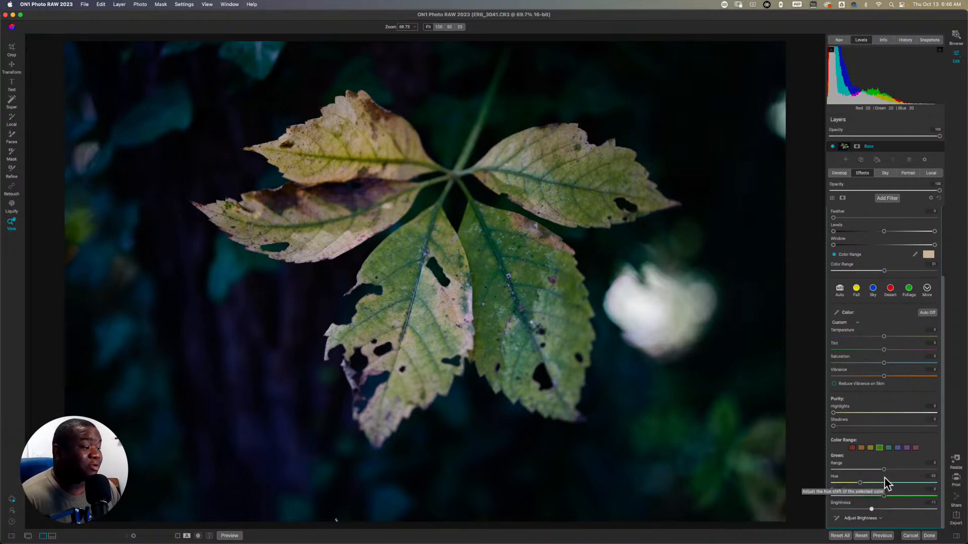
left_click_drag(883, 471, 892, 475)
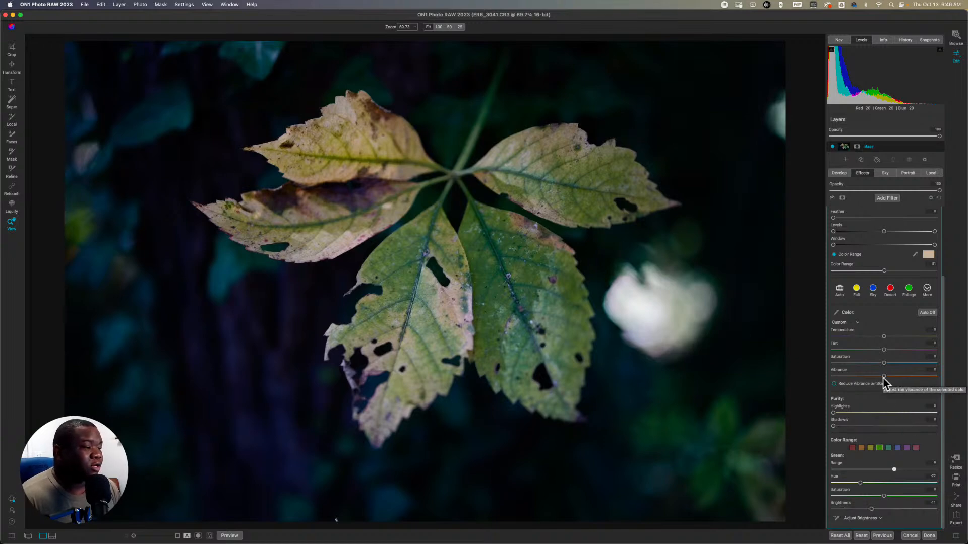
- Slightly raise the Color Enhancer's overall Vibrance, Saturation and Temperature, and compare the photo with and without the filter
left_click_drag(884, 377, 889, 337)
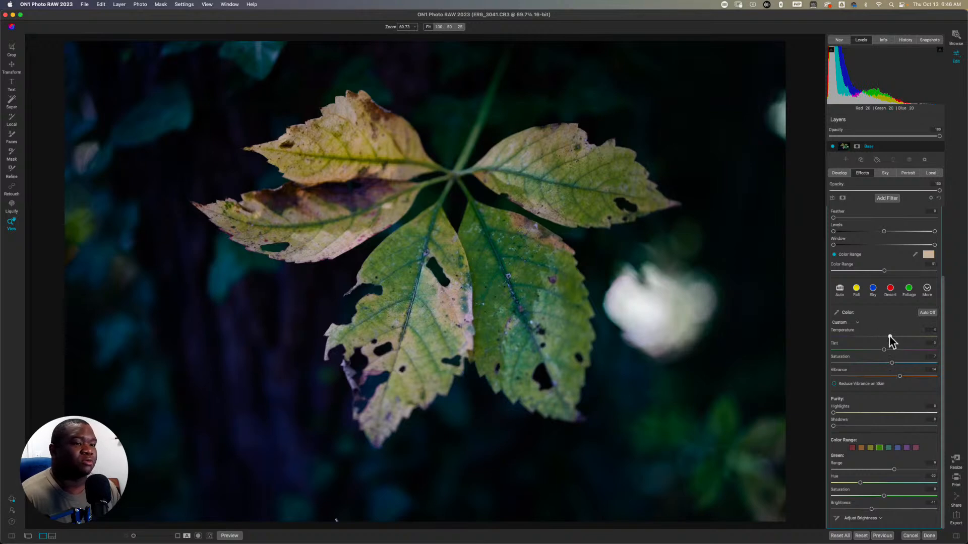
scroll(882, 392, "up", 4)
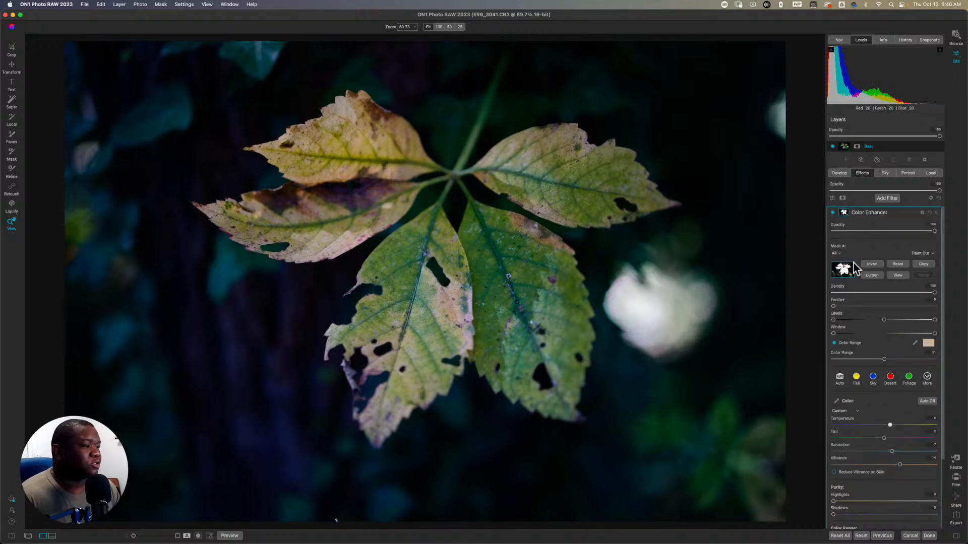
left_click(833, 215)
left_click(833, 216)
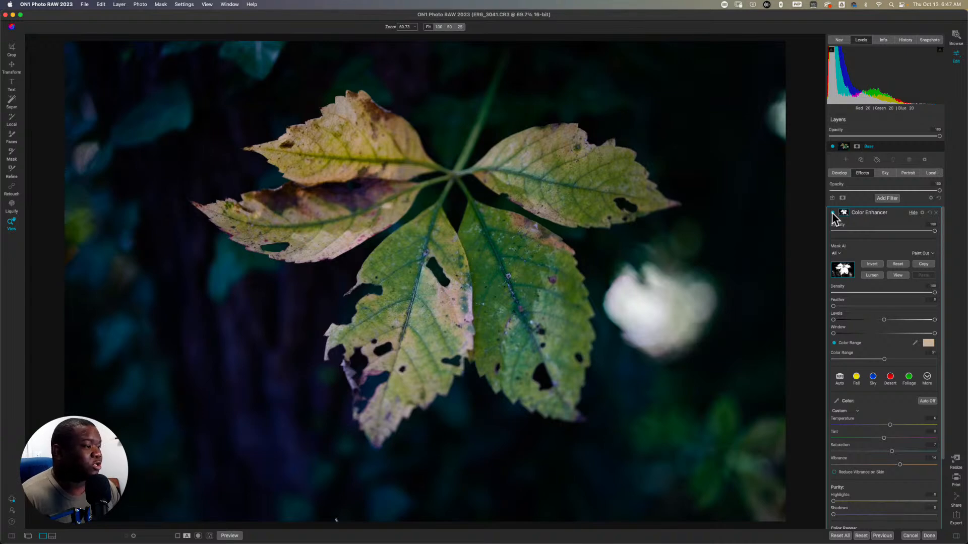
- Collapse the Color Enhancer filter and rename it "Yellow Color Edit"
left_click(889, 215)
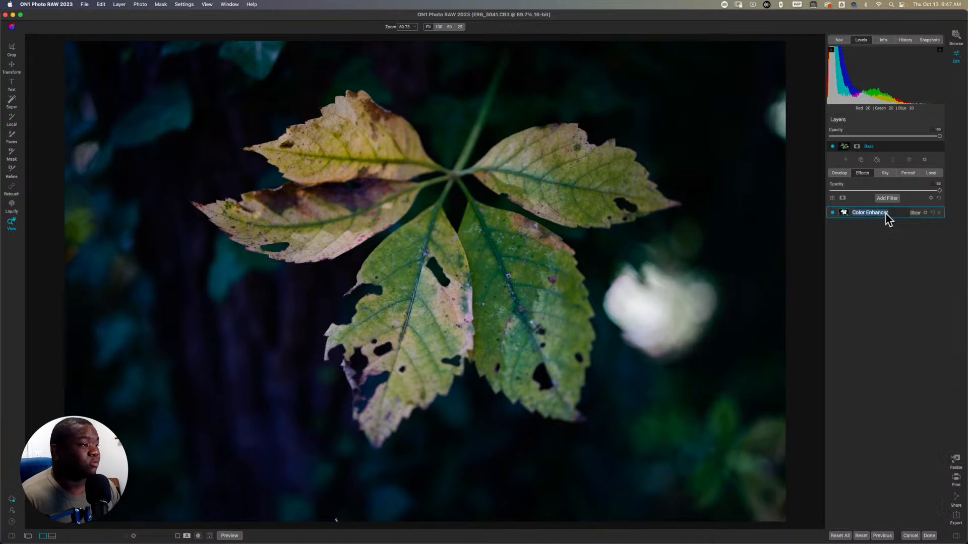
type("Yellow Col")
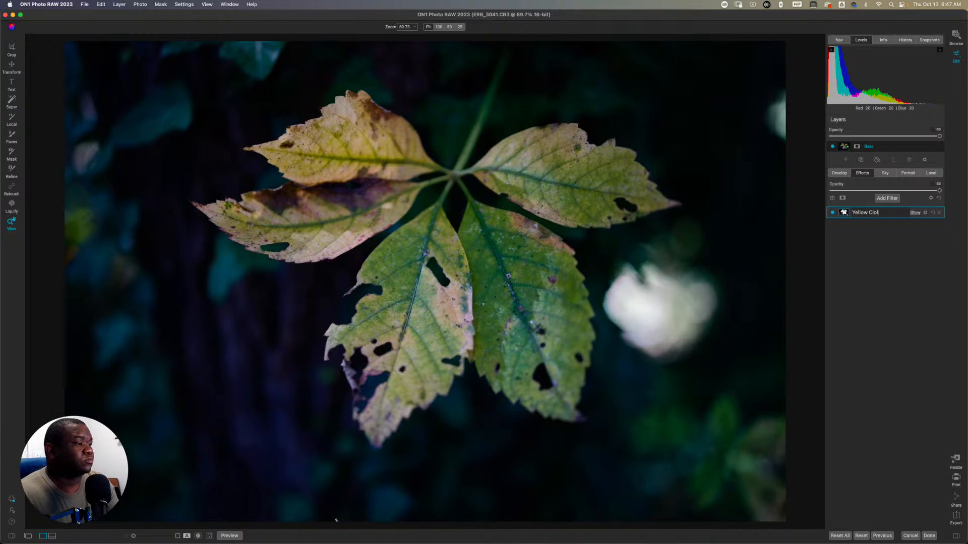
type("or Edit")
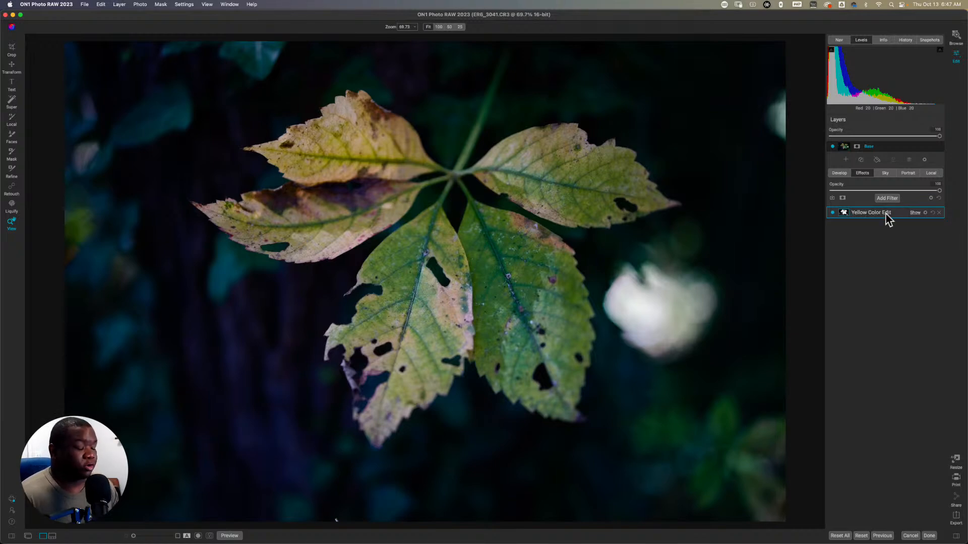
- Add a second Color Enhancer filter with the Foliage preset, lower its Opacity to about 56, compare its effect, and collapse it
left_click(888, 199)
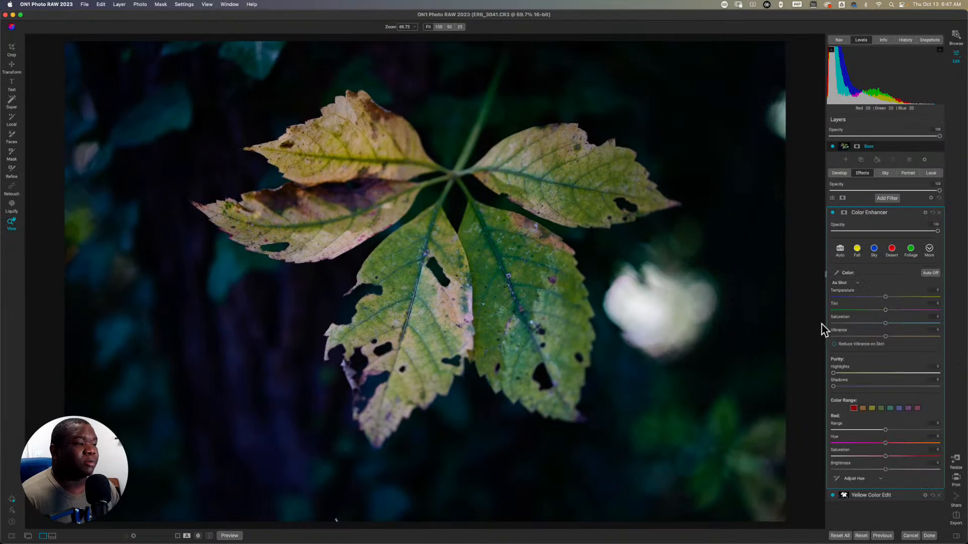
left_click(912, 251)
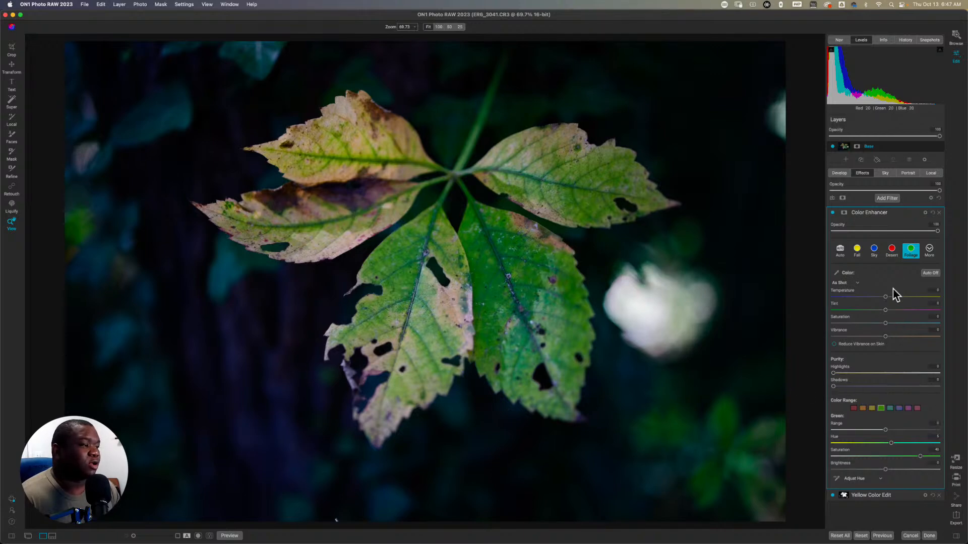
left_click_drag(937, 232, 891, 233)
left_click(832, 213)
left_click(833, 213)
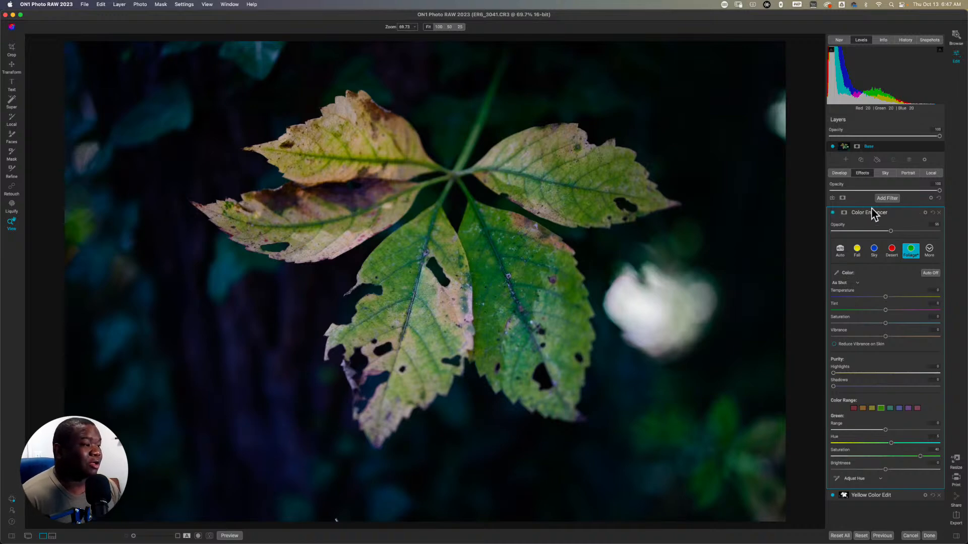
left_click(891, 211)
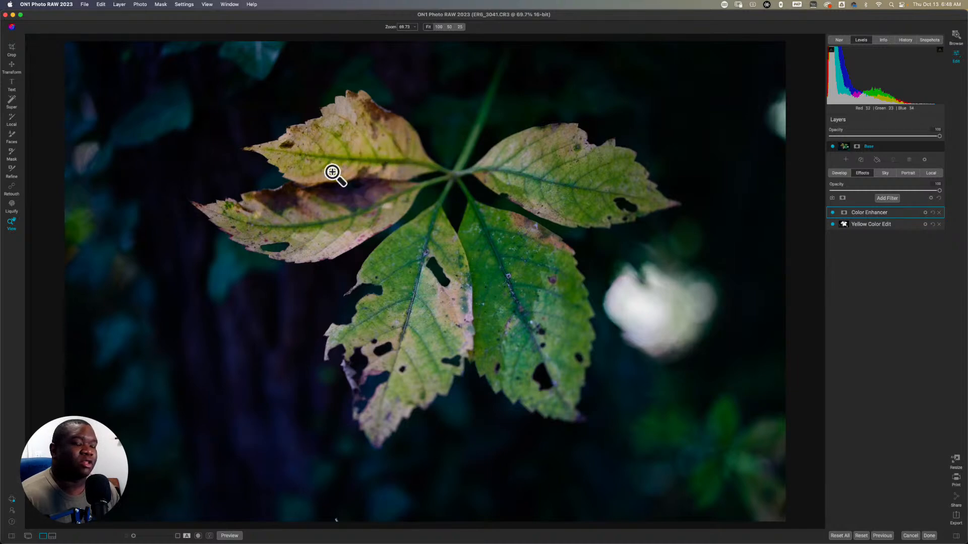
- Add a local adjustment centred on the leaves with the Vignette mask preset, and change the mask's shape to Edges
left_click(932, 172)
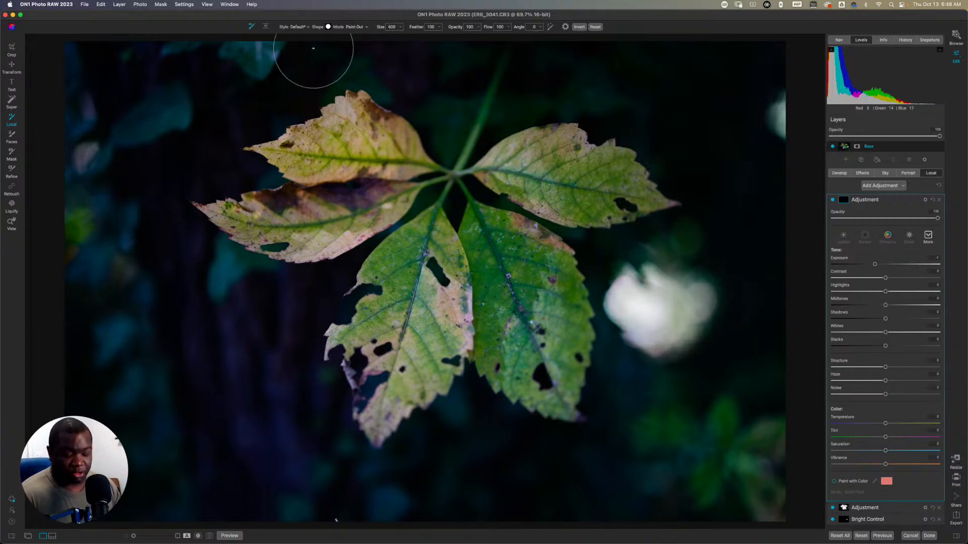
key("g")
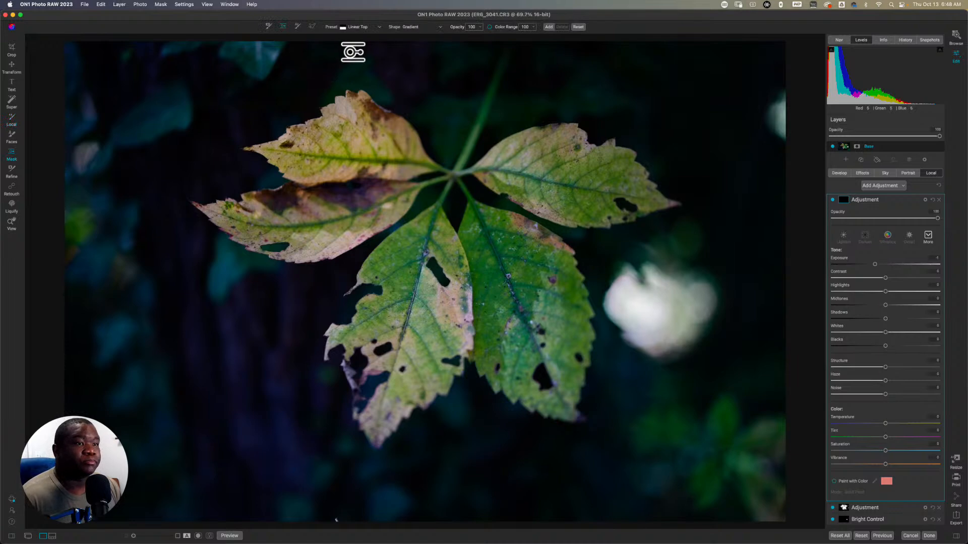
left_click(350, 29)
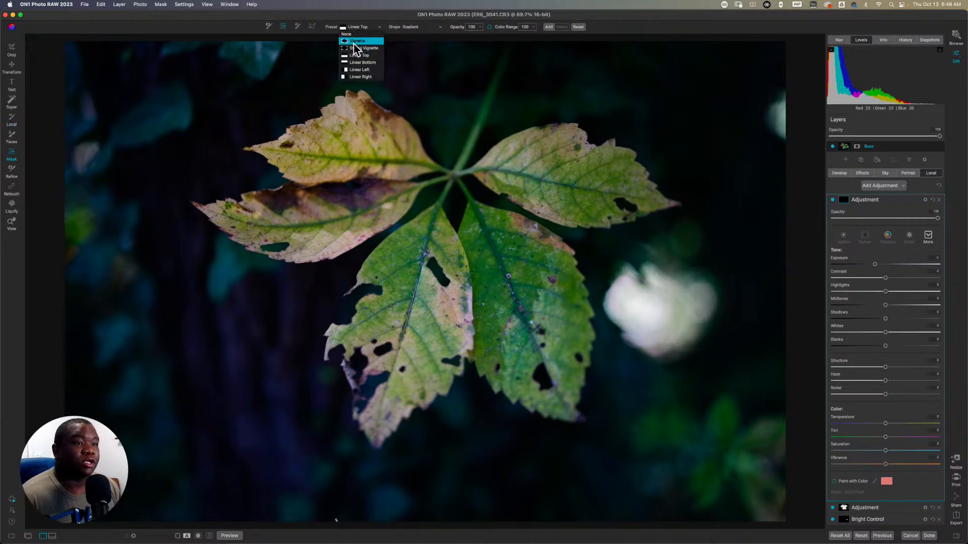
left_click(354, 43)
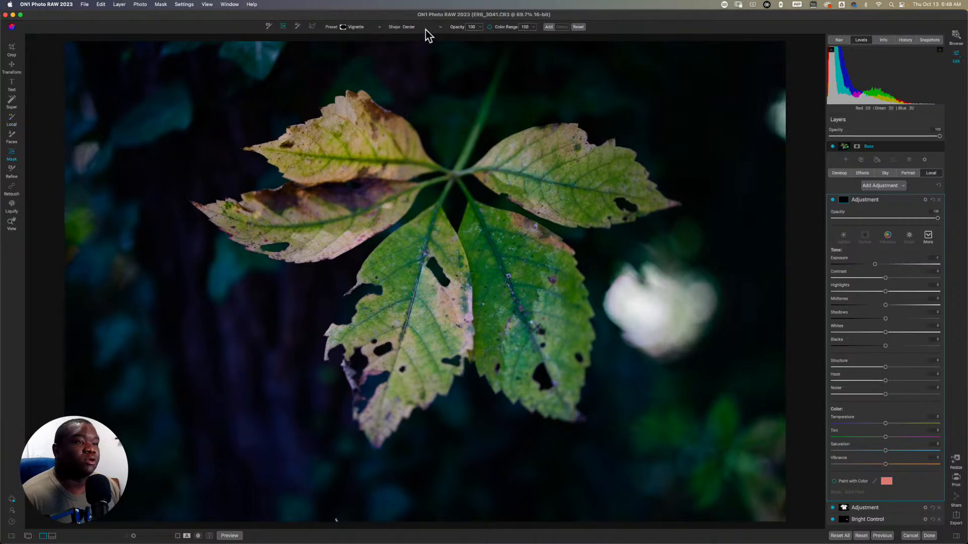
left_click(448, 233)
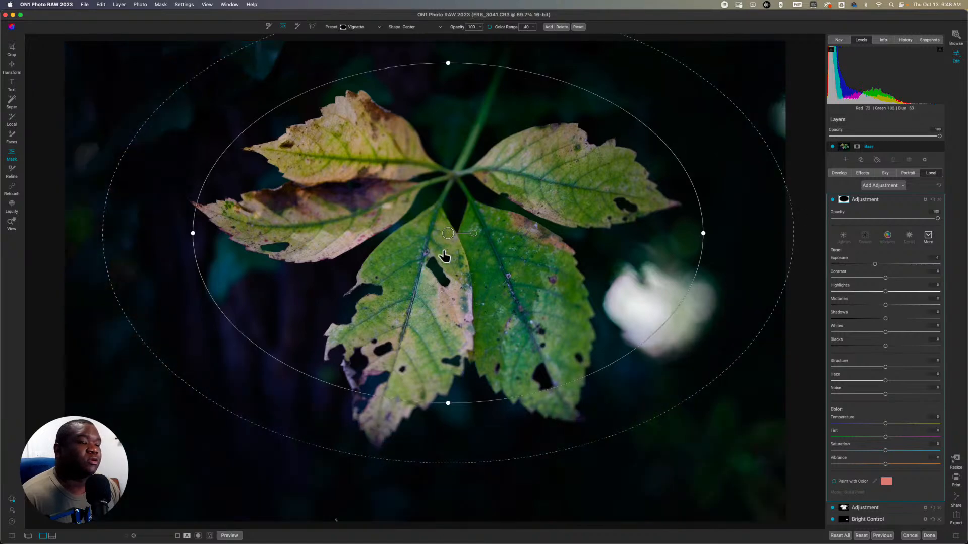
left_click(411, 28)
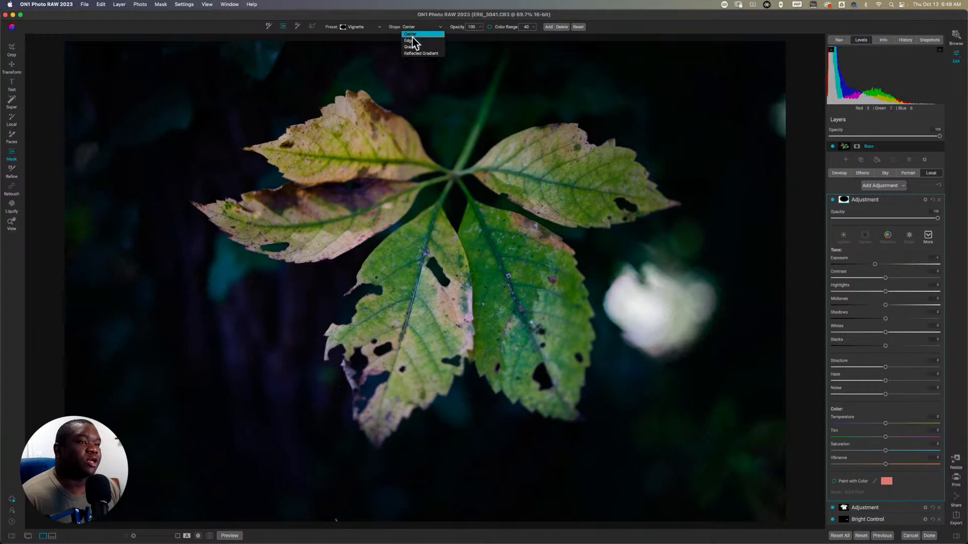
left_click(411, 41)
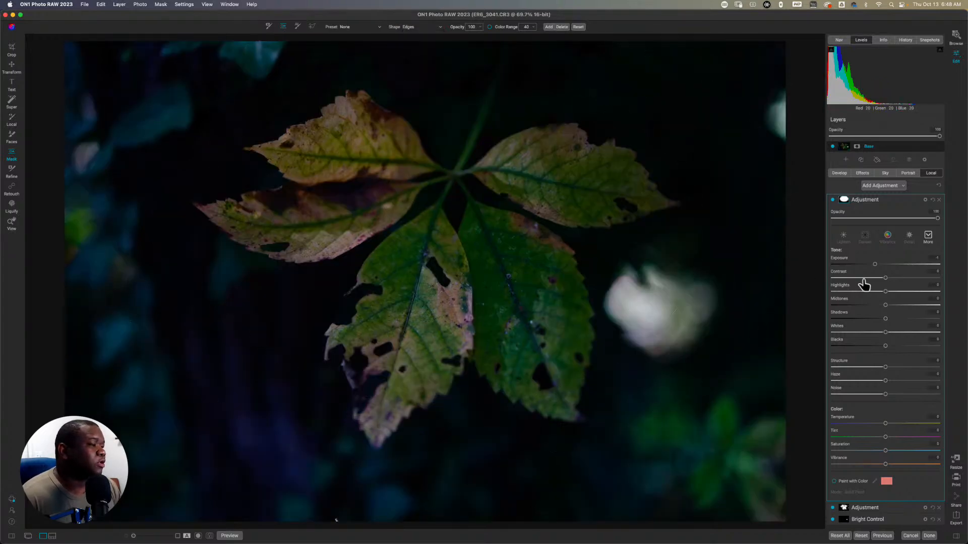
- Reset the adjustment's Exposure, slightly raise Exposure, Contrast, Shadows and Structure, lower Highlights and Blacks, and compare the photo with and without it
double_click(841, 258)
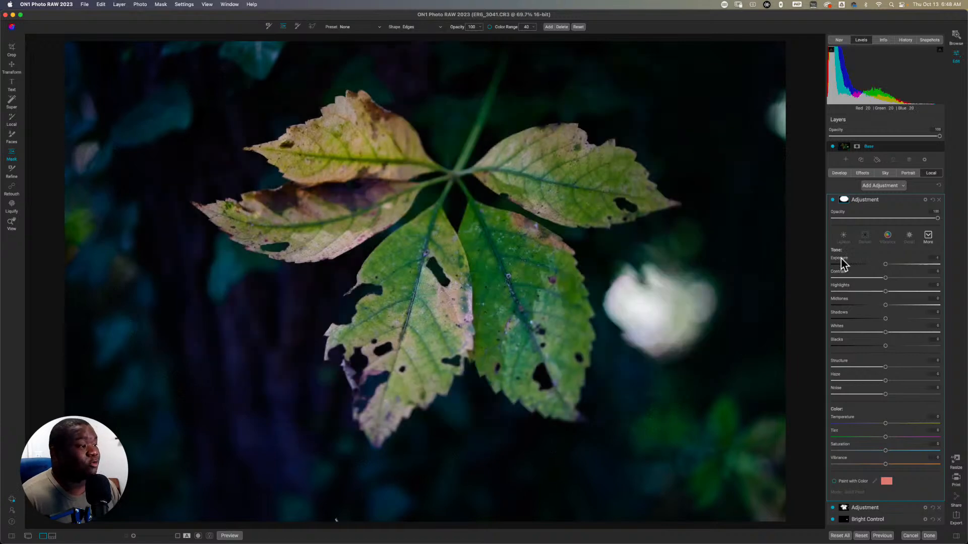
left_click_drag(885, 262, 872, 293)
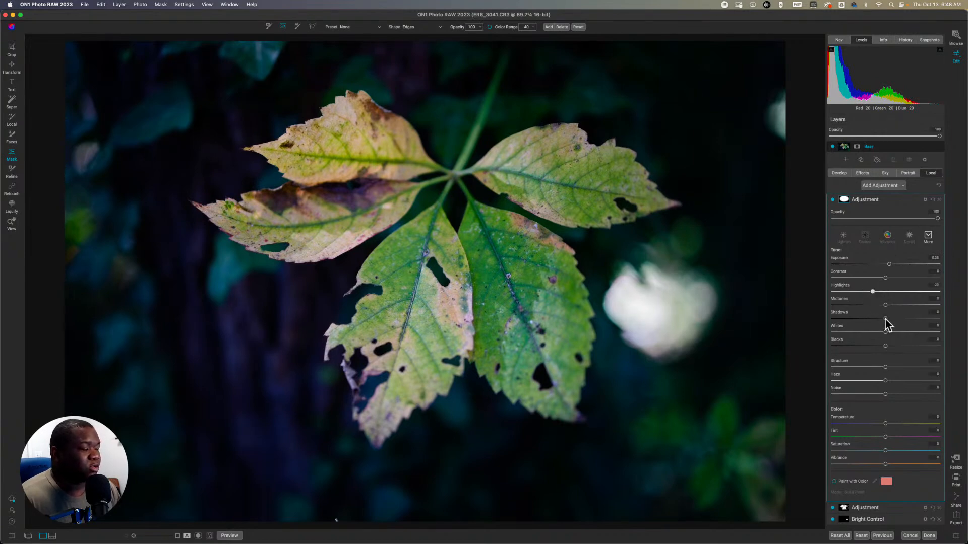
left_click_drag(885, 320, 887, 319)
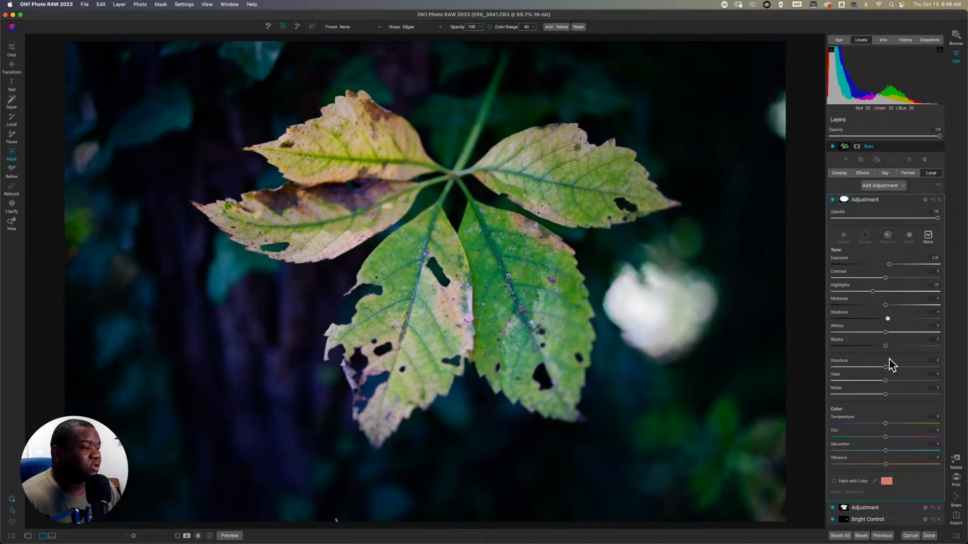
left_click_drag(885, 346, 876, 348)
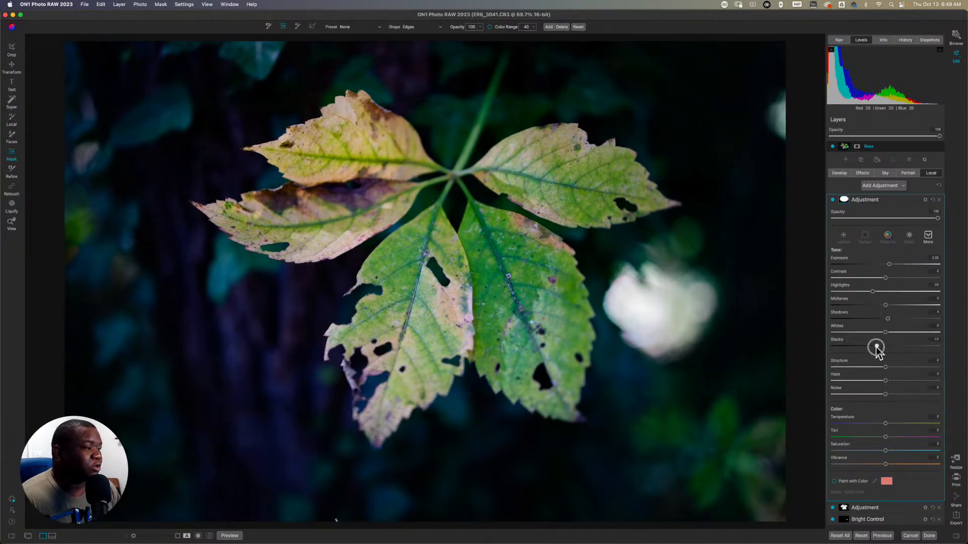
left_click_drag(886, 277, 890, 277)
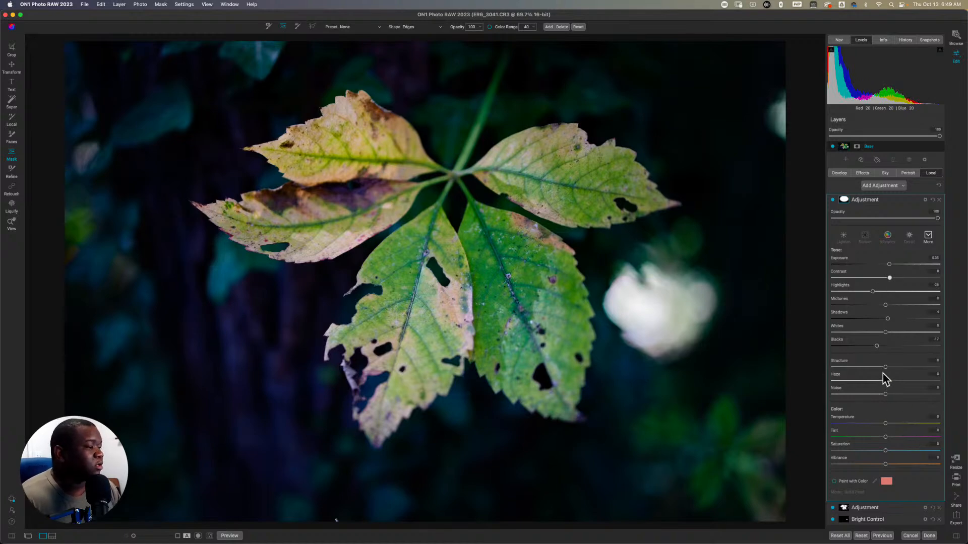
left_click_drag(885, 367, 889, 367)
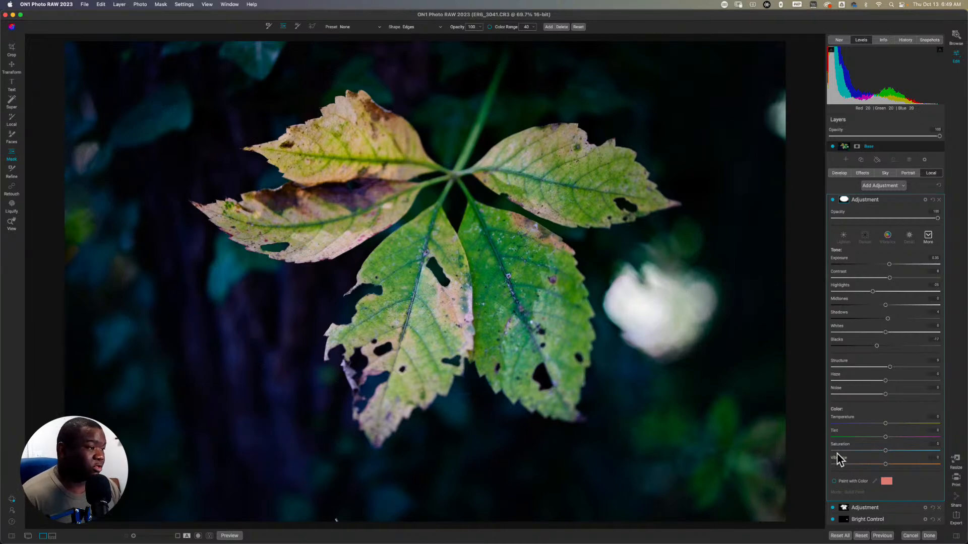
left_click(832, 200)
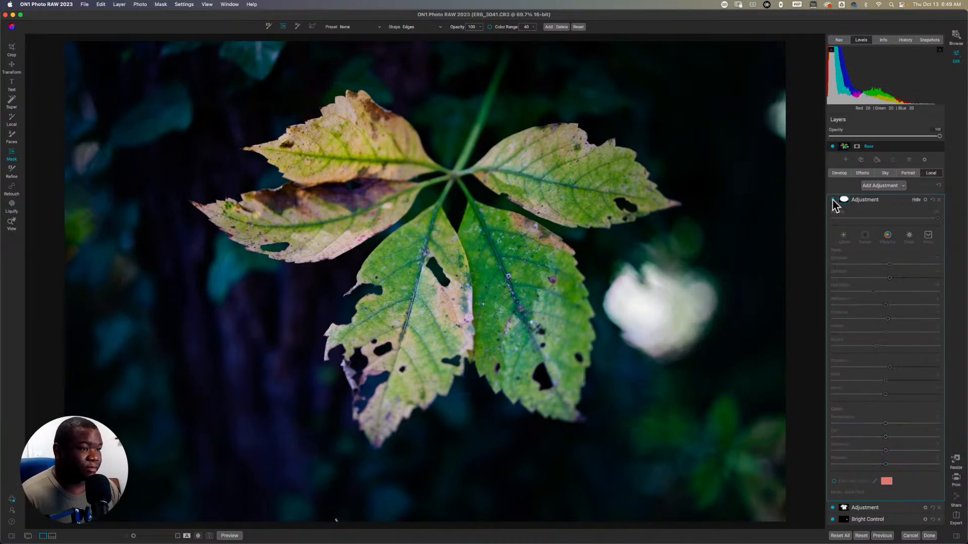
left_click(832, 200)
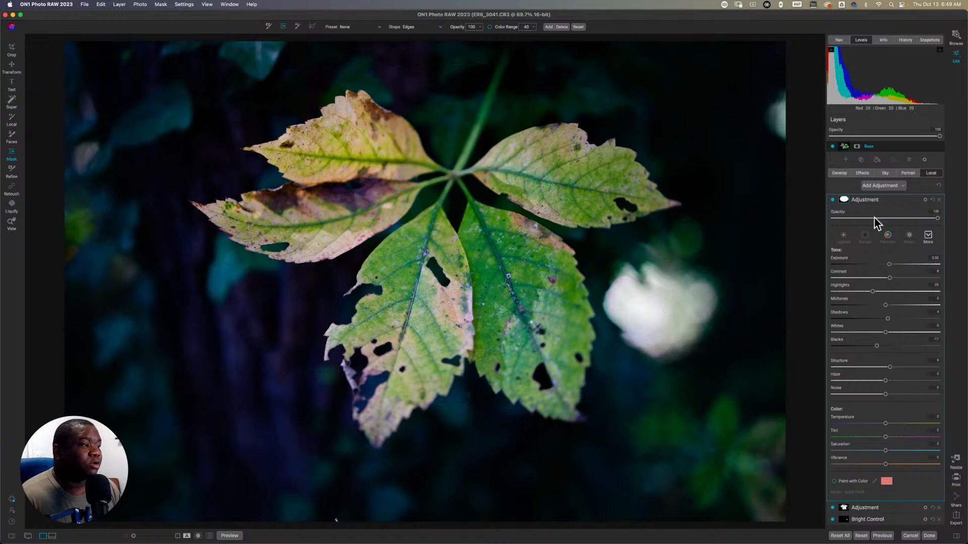
- Raise the adjustment's Highlights protection to about 60 in its blending options, and check the photo for clipping
left_click(925, 200)
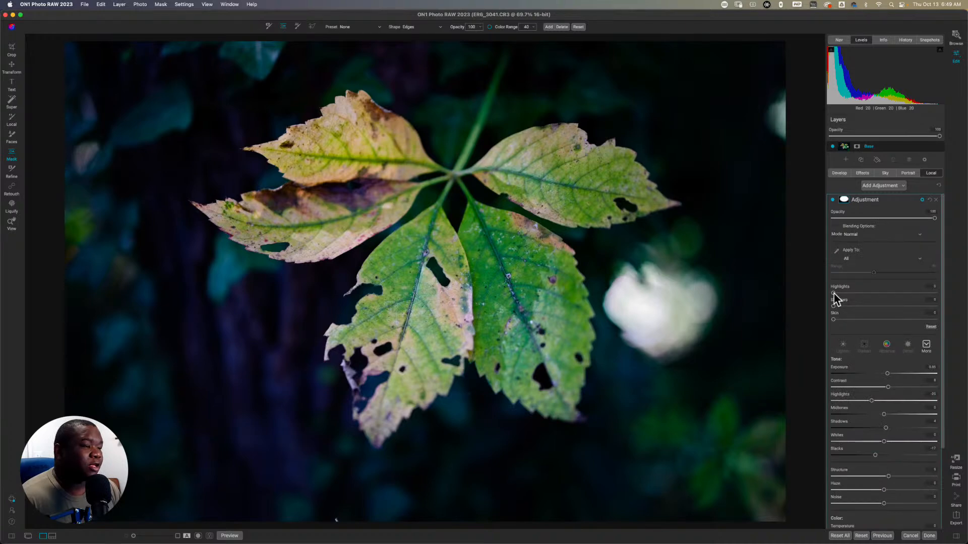
left_click_drag(834, 295, 888, 299)
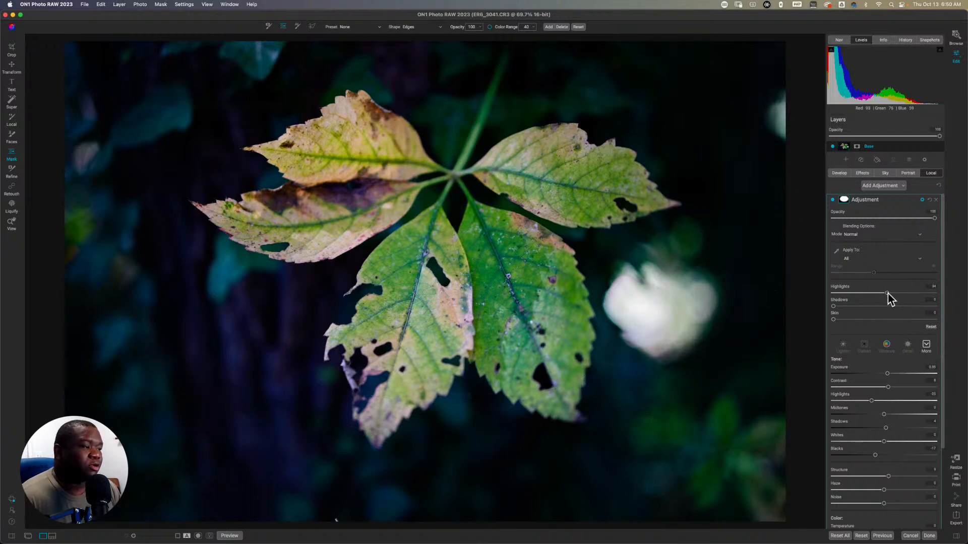
left_click_drag(888, 294, 959, 298)
left_click_drag(868, 298, 899, 302)
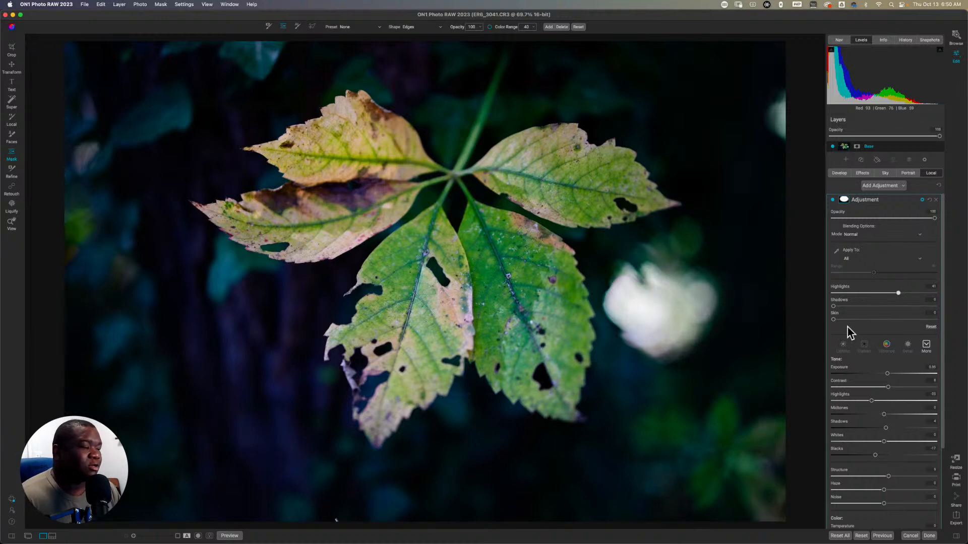
mouse_move(833, 319)
left_mouse_down()
mouse_move(946, 328)
mouse_move(821, 328)
left_mouse_up()
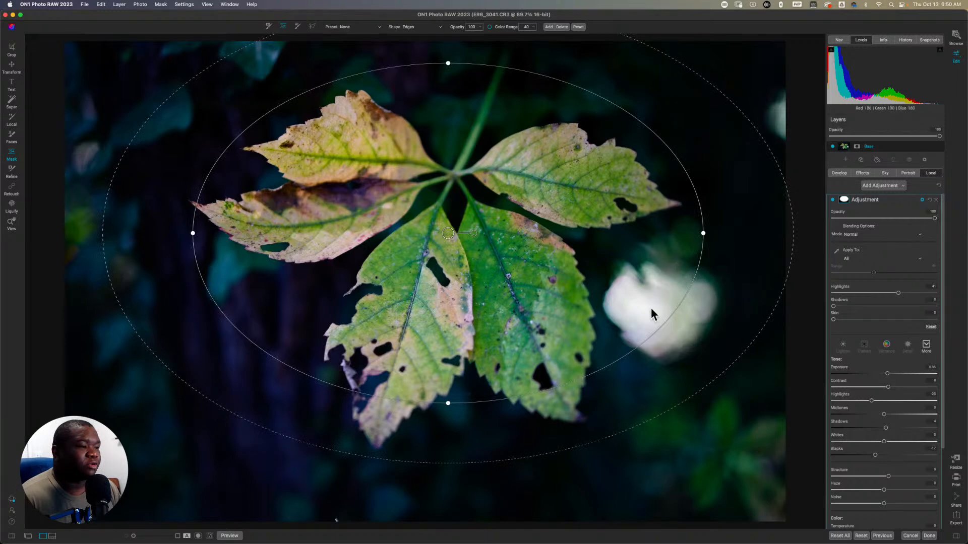
key("j")
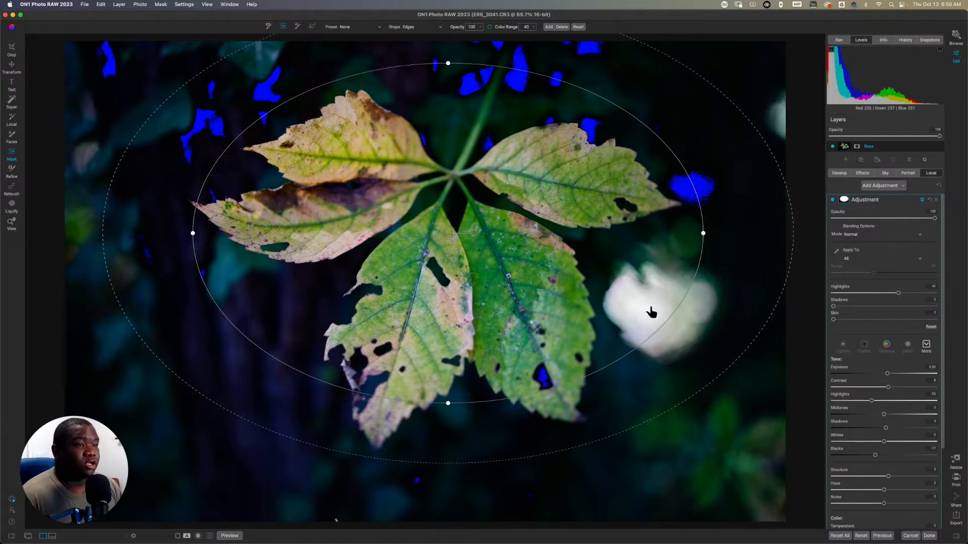
key("j")
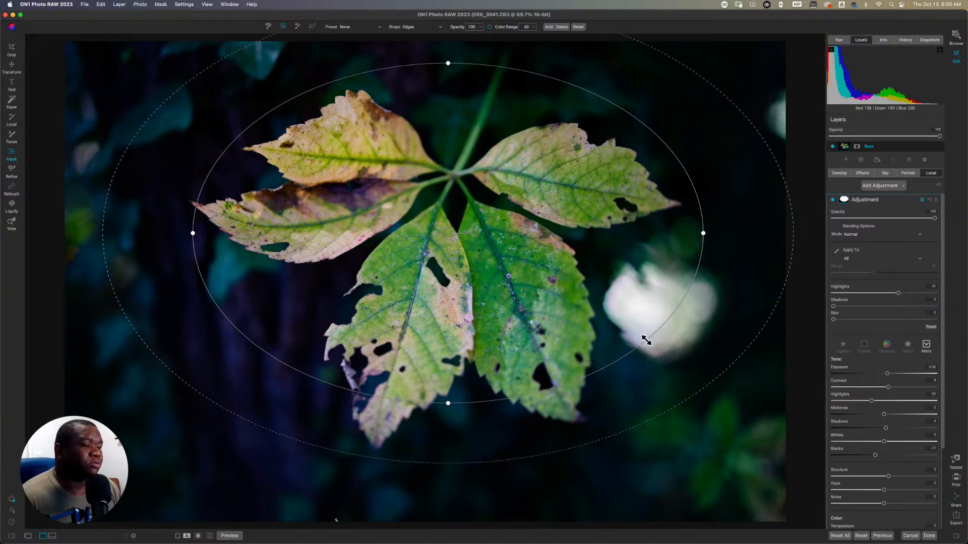
- Shrink the elliptical mask closer to the leaves, rotate it to follow their spread, and collapse the adjustment
left_click_drag(637, 335, 625, 319)
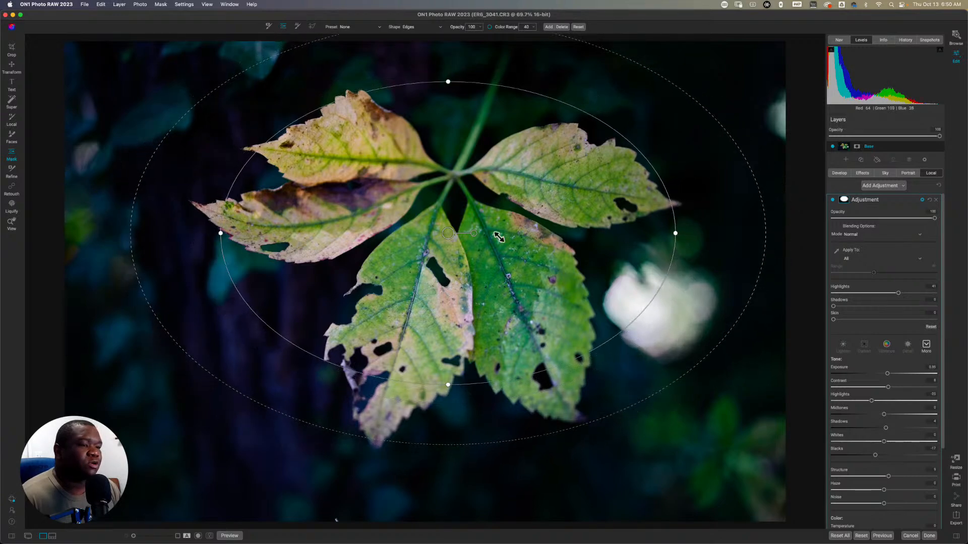
left_click_drag(476, 236, 470, 250)
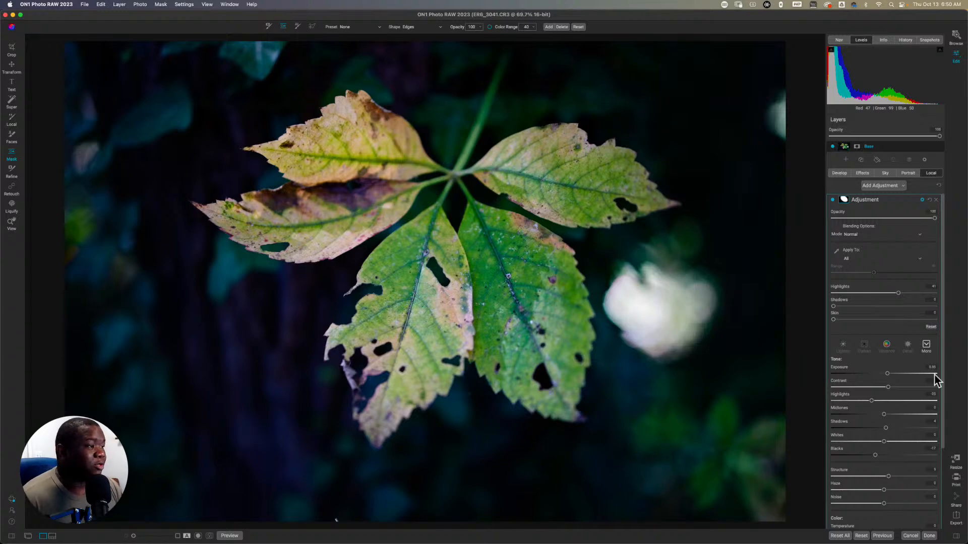
left_click(888, 201)
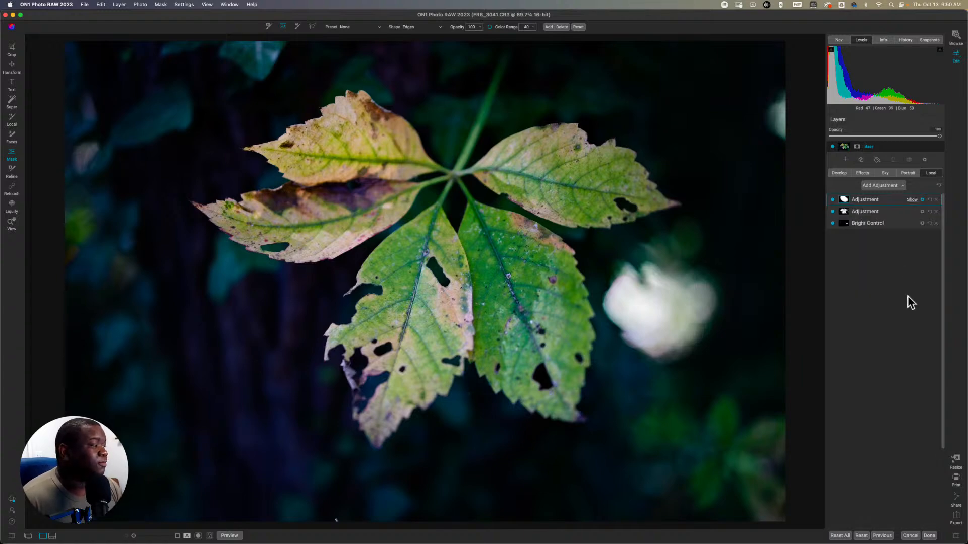
- Add a Sunshine filter in Effects, lower its Opacity to about 30, and compare the photo with and without it
left_click(862, 173)
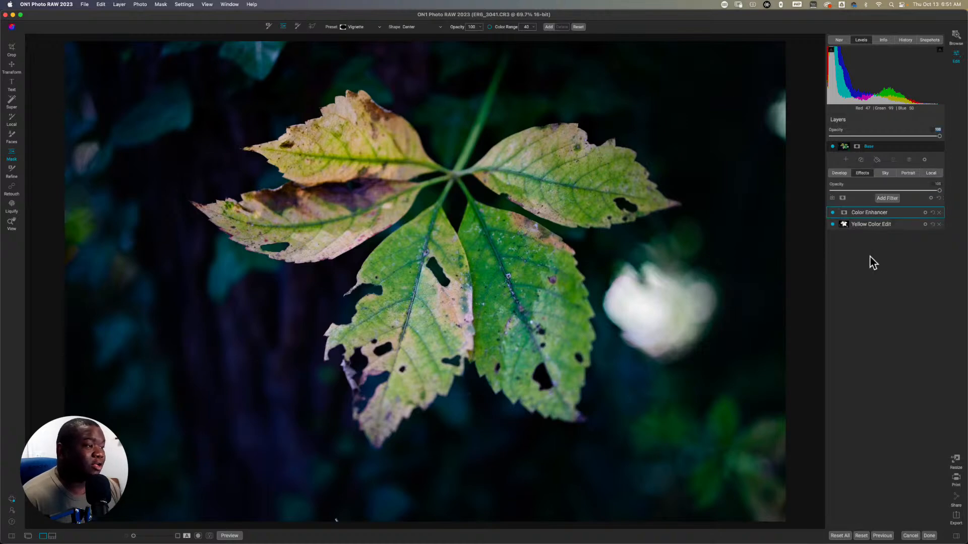
left_click(887, 198)
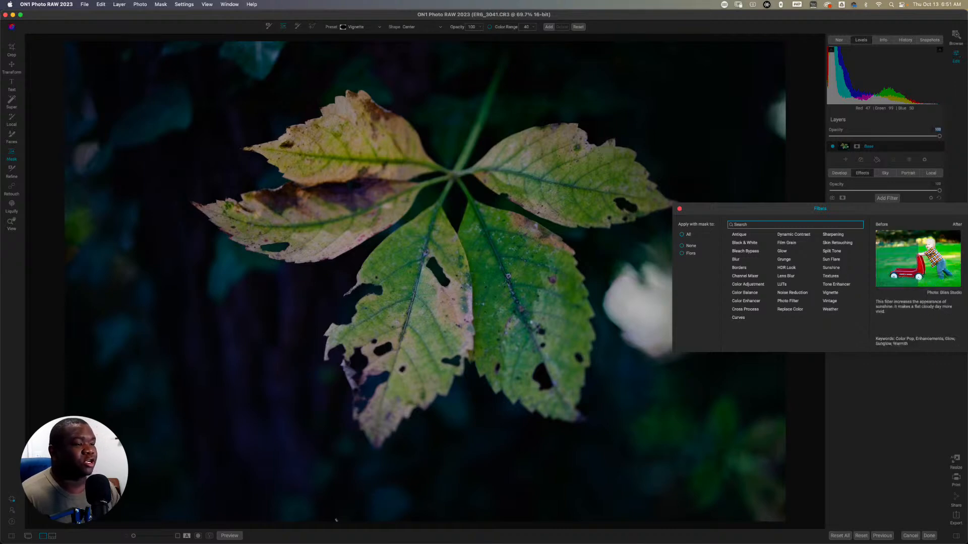
left_click(830, 268)
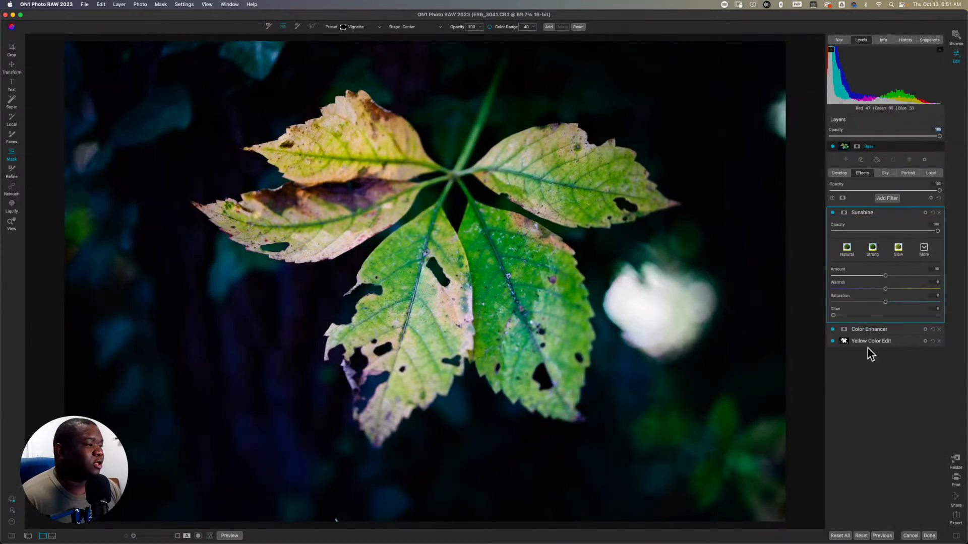
left_click(865, 231)
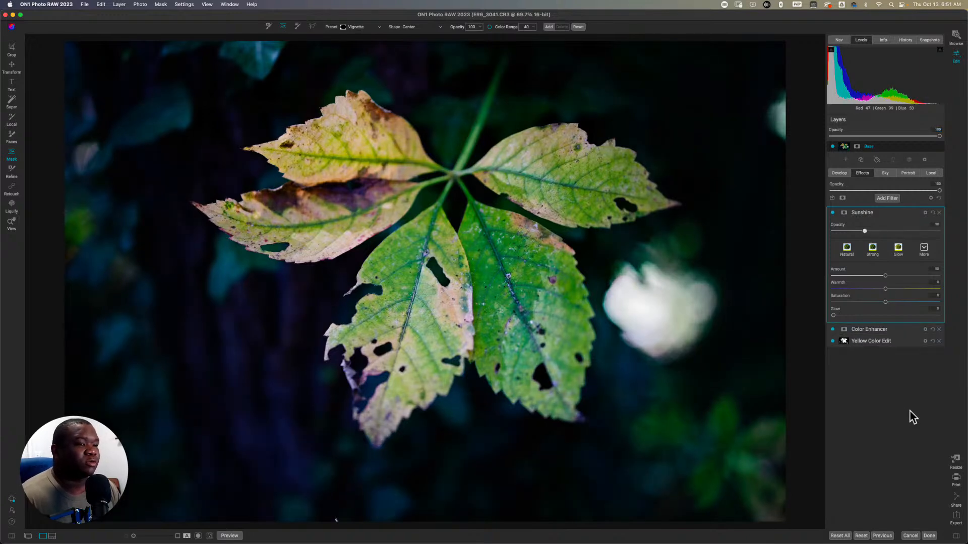
left_click(833, 213)
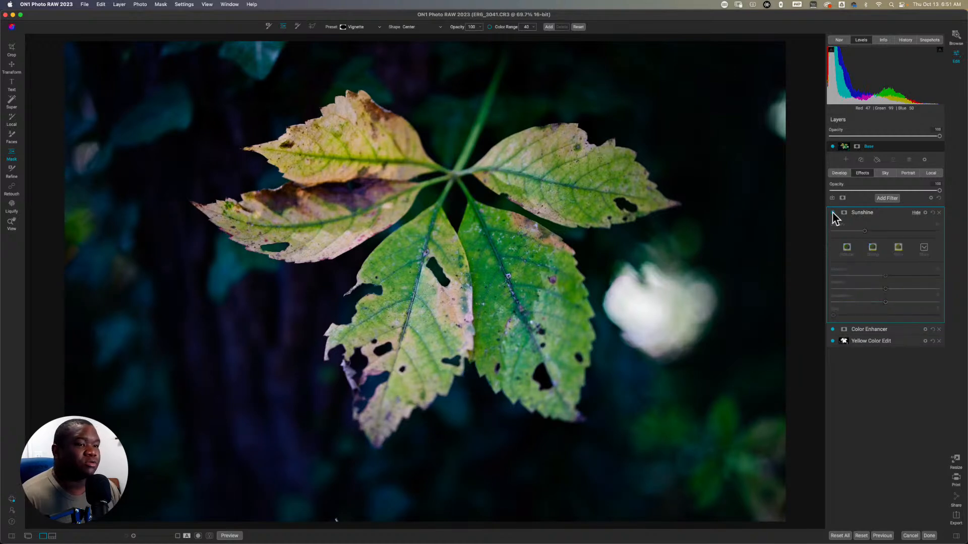
left_click(833, 212)
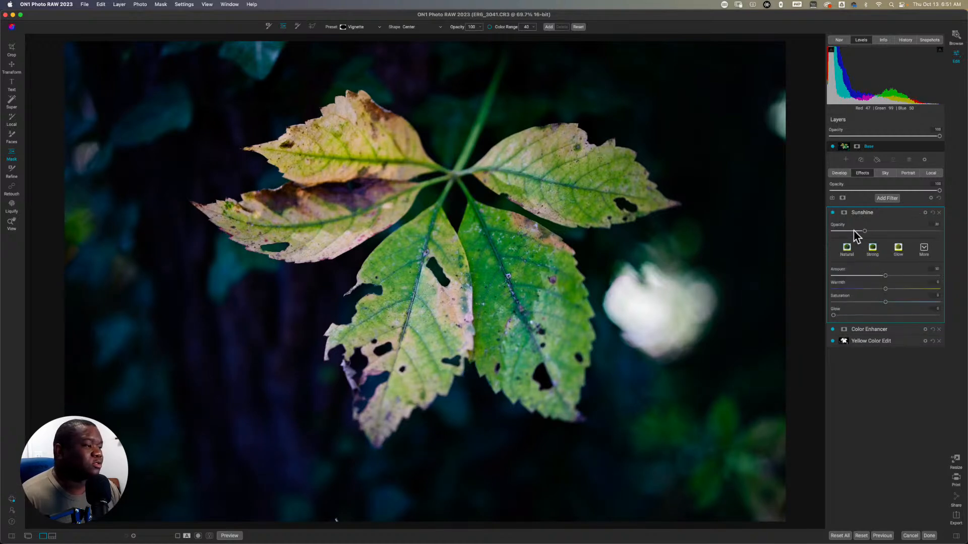
- Lower the Sunshine filter's Amount to about 33, raise its Glow to about 12, and compare the edit with the original
left_click_drag(885, 276, 867, 277)
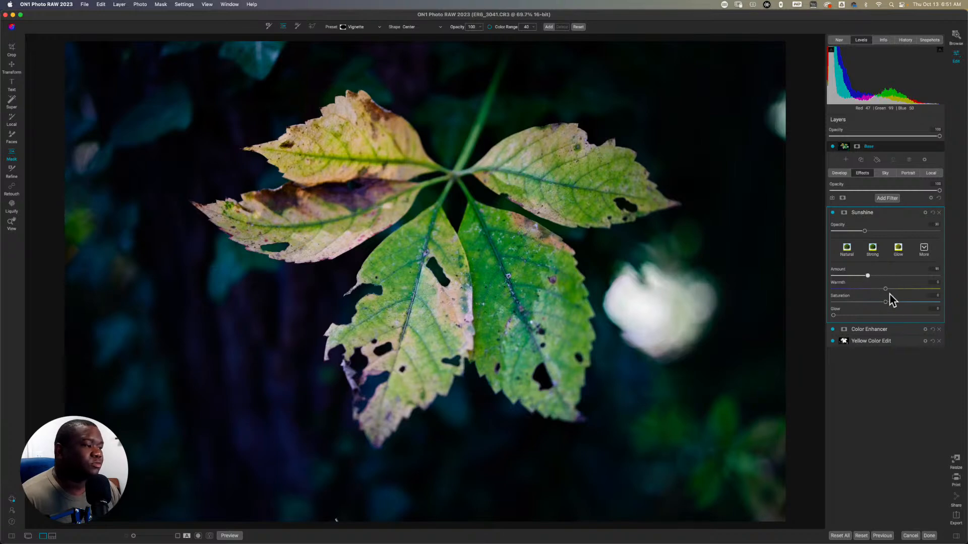
left_click_drag(833, 315, 845, 315)
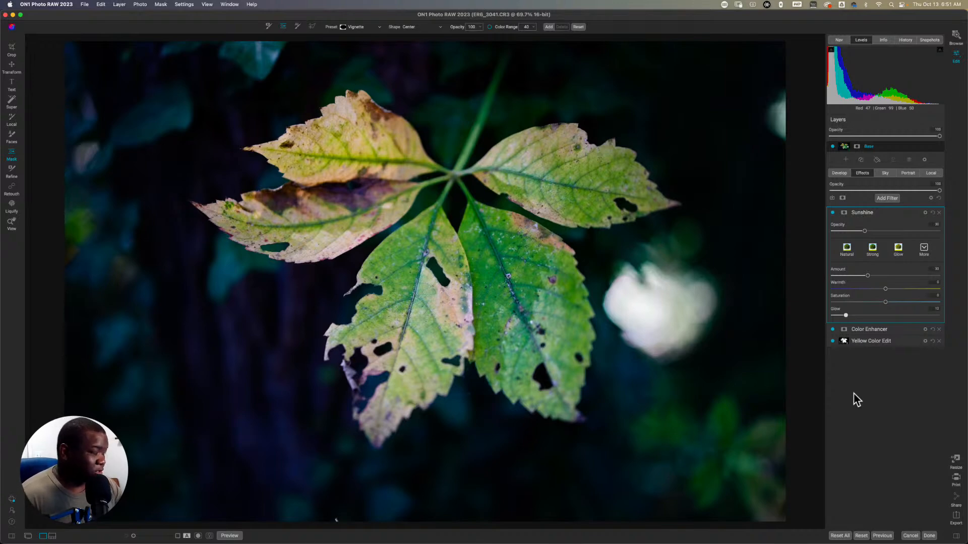
key("super+p")
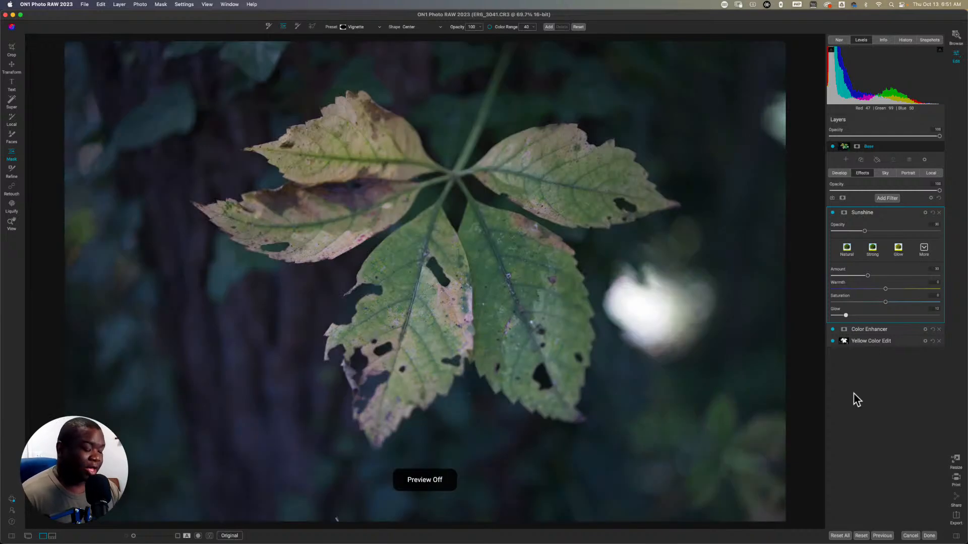
key("super+p")
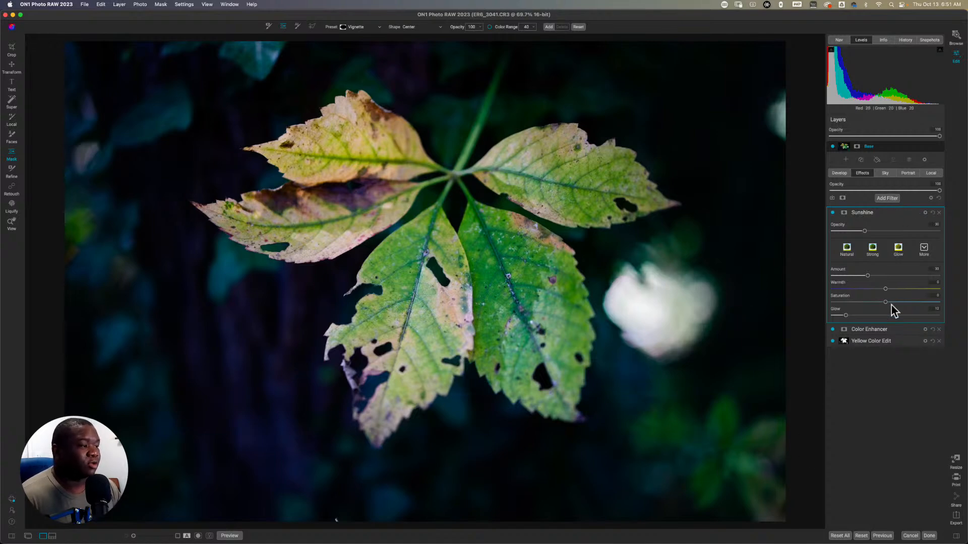
- Add a Vignette filter with the Big Softy style and compare the photo with and without it
key("super+f")
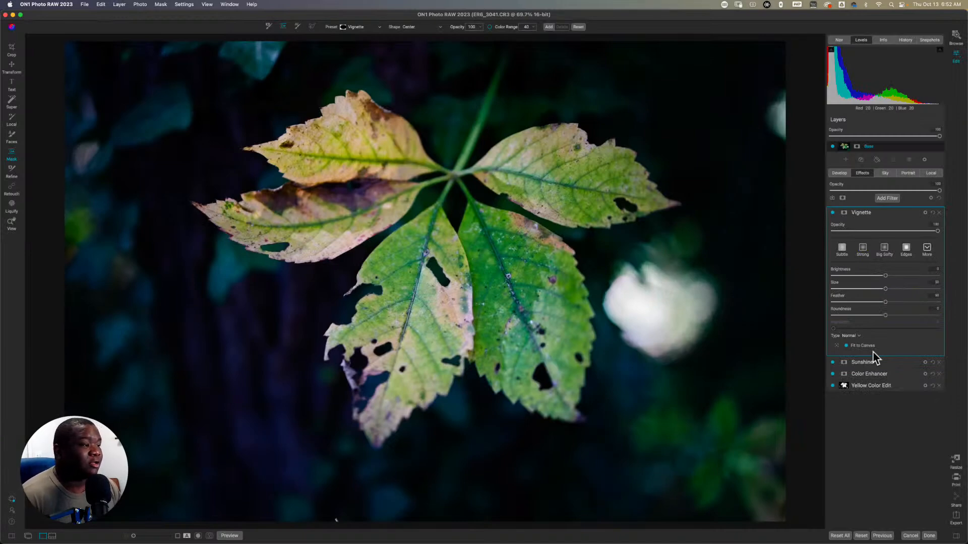
left_click(885, 250)
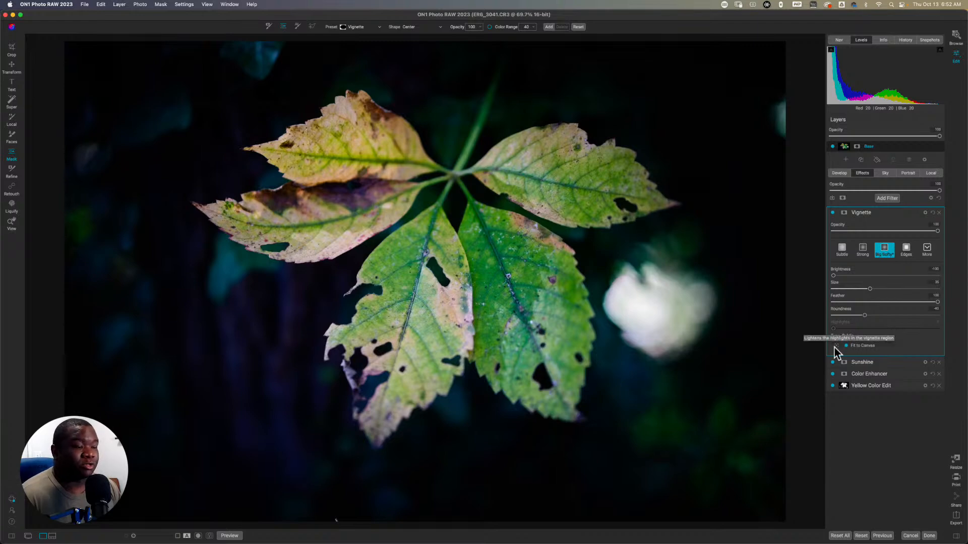
left_click(832, 213)
left_click(832, 213)
left_click(832, 213)
left_click(833, 213)
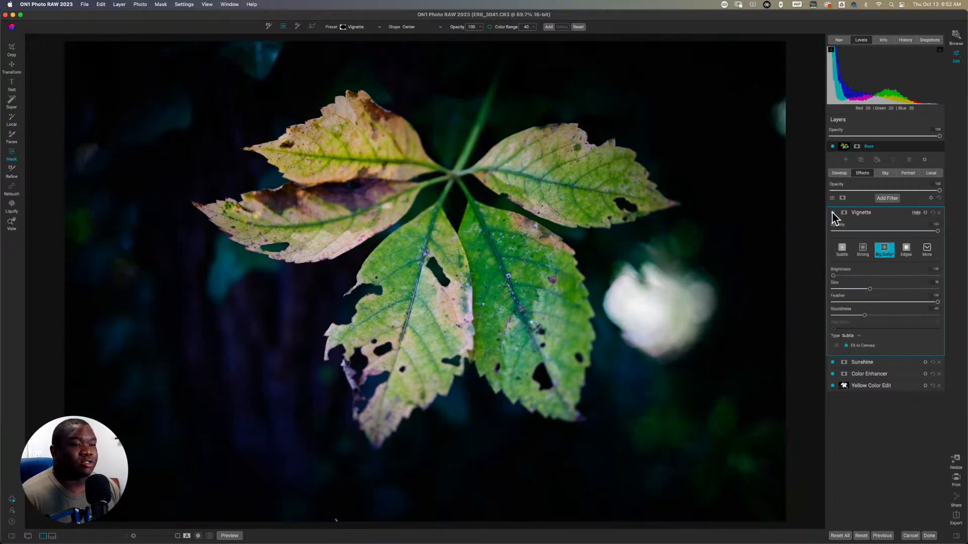
left_click(832, 213)
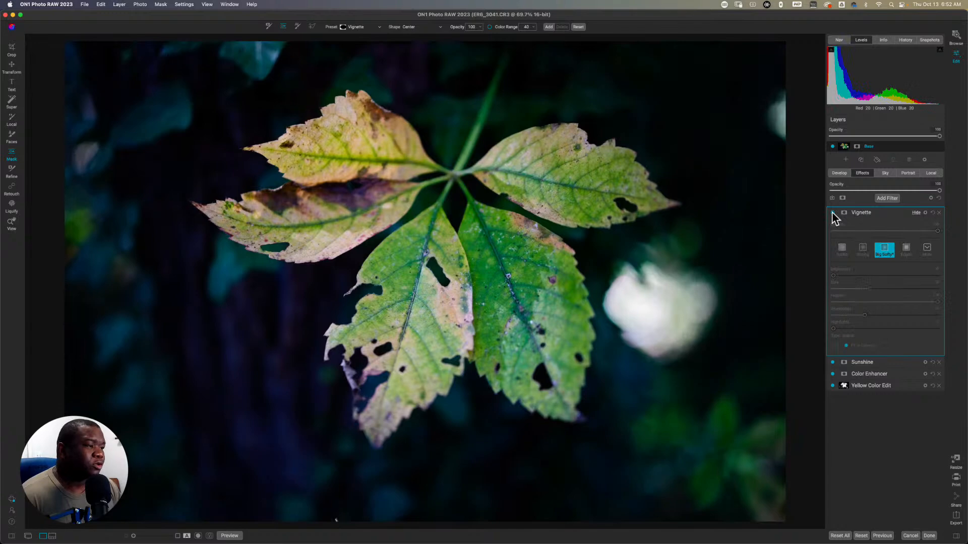
left_click(833, 213)
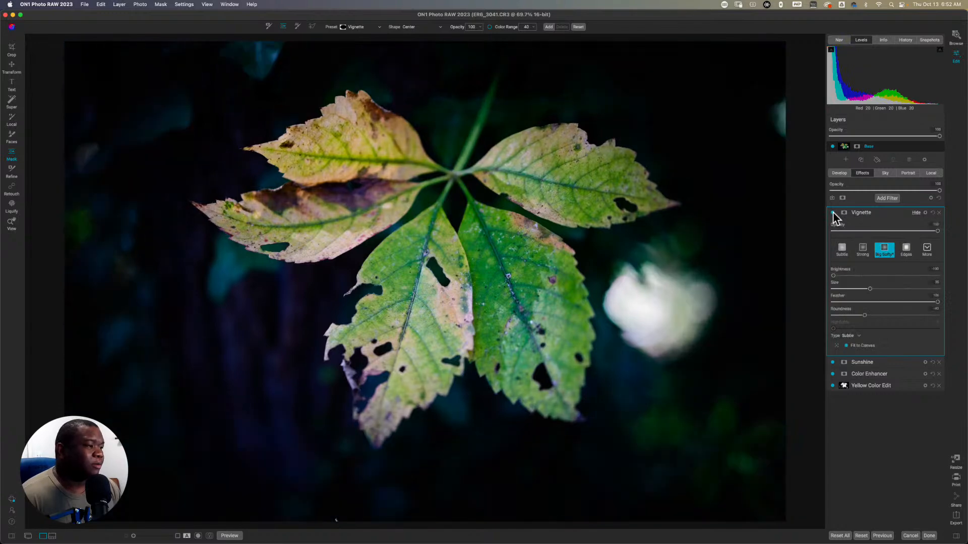
left_click(832, 213)
left_click(832, 213)
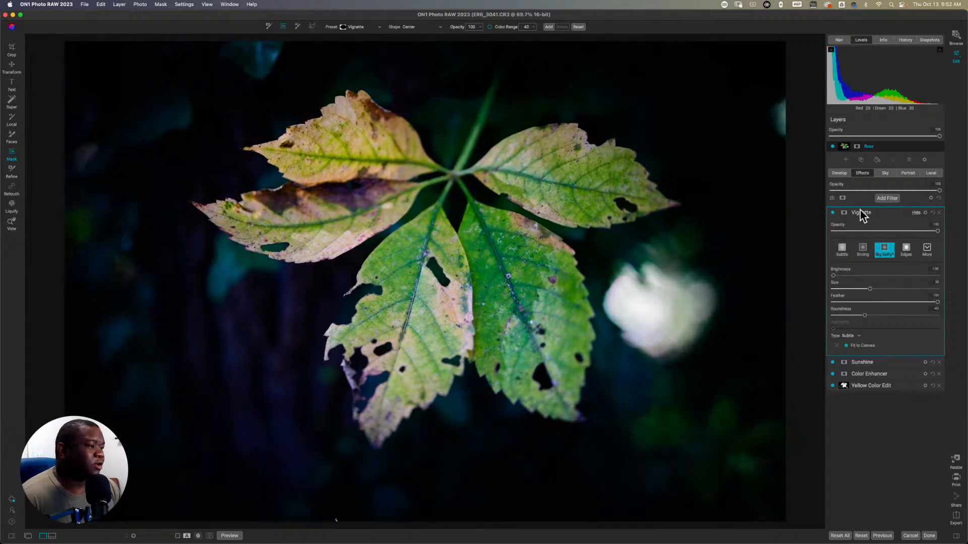
- Add a Borders filter using the White Square Keyline border and reduce its Scale to leave a thin frame around the photo
left_click(887, 198)
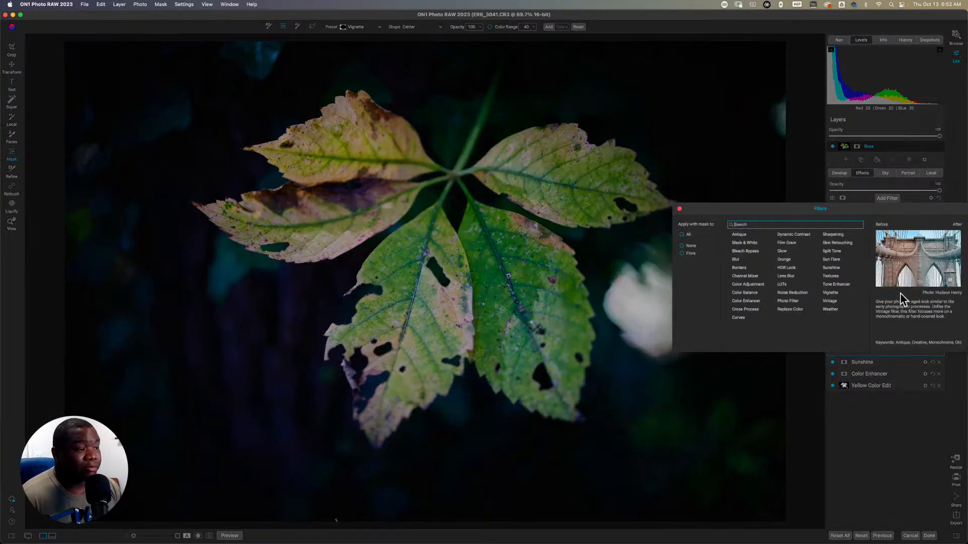
left_click(740, 269)
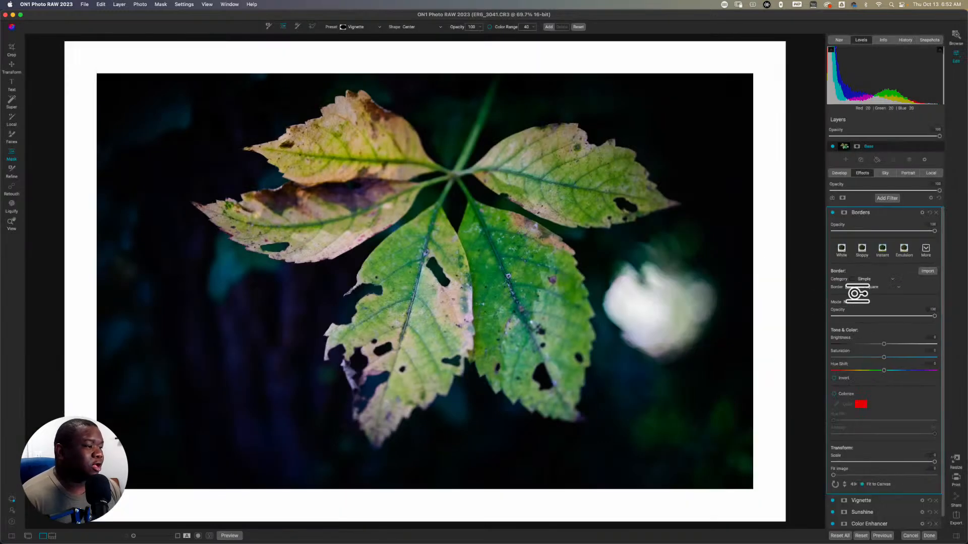
left_click(864, 288)
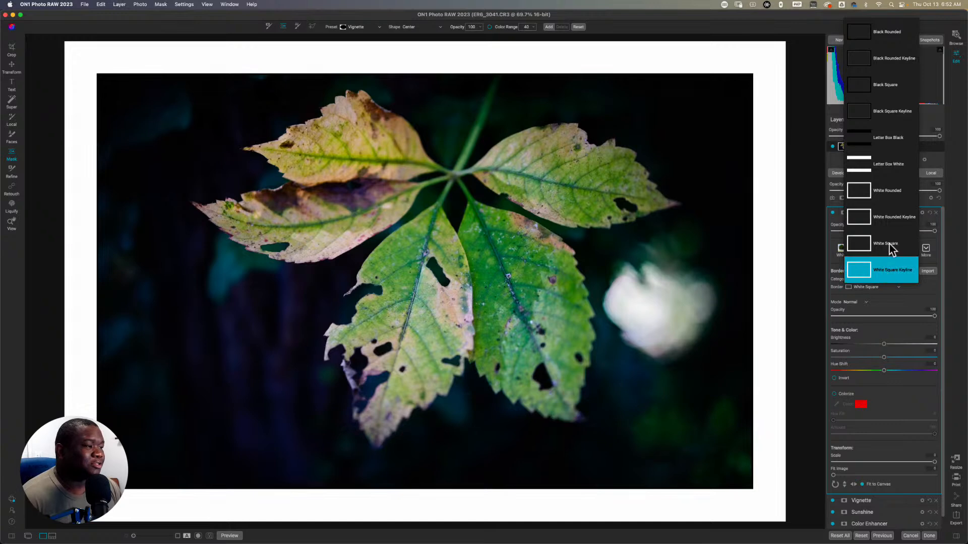
left_click(886, 271)
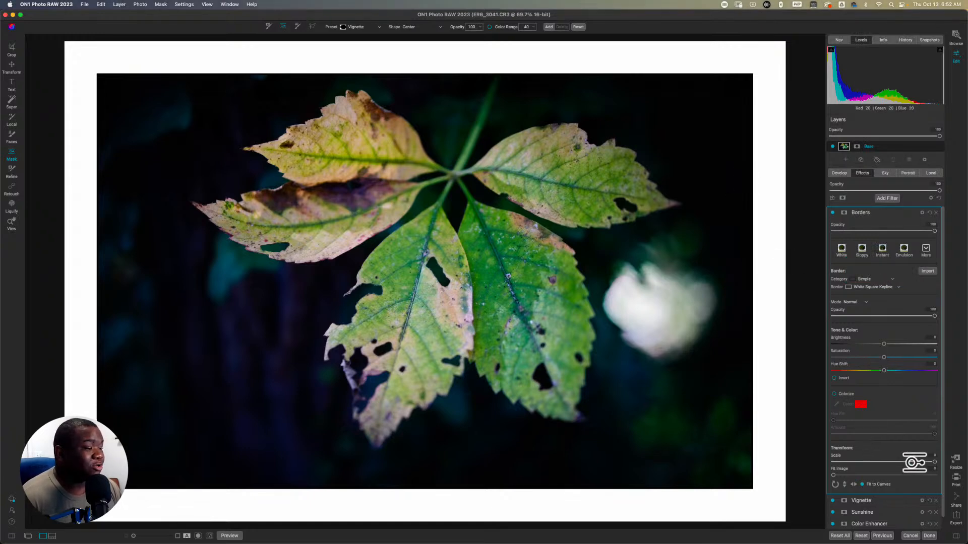
left_click_drag(929, 461, 890, 464)
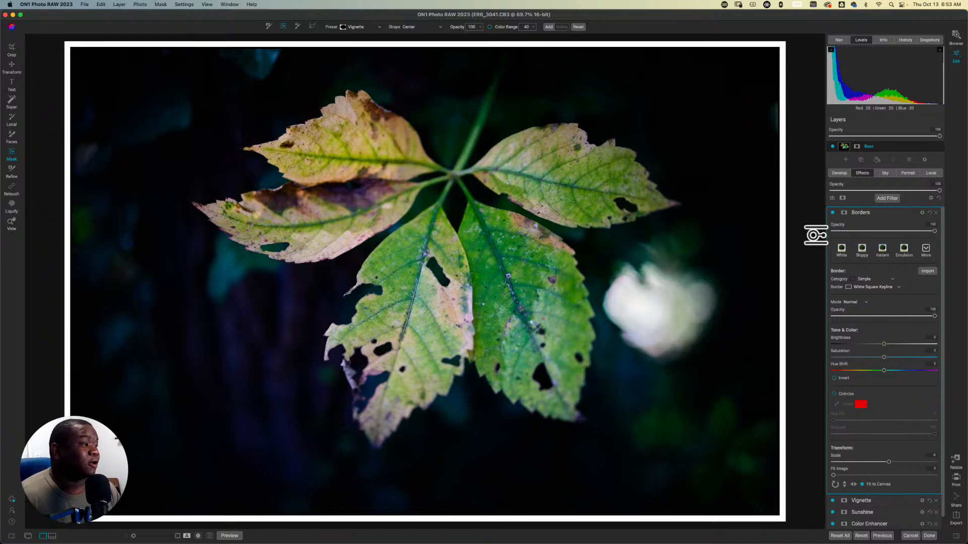
- Save the current edit as a new snapshot named Look 1
left_click(921, 40)
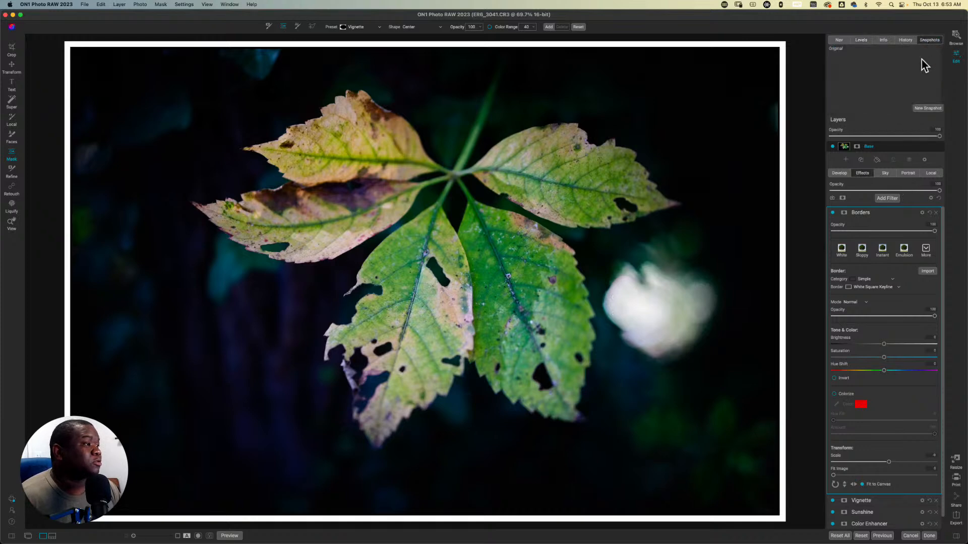
left_click(930, 111)
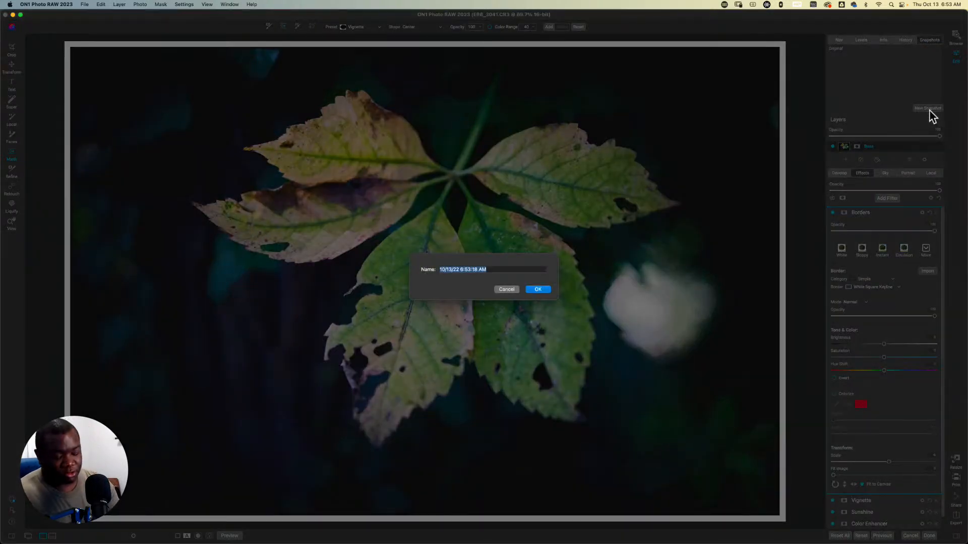
type("Look ")
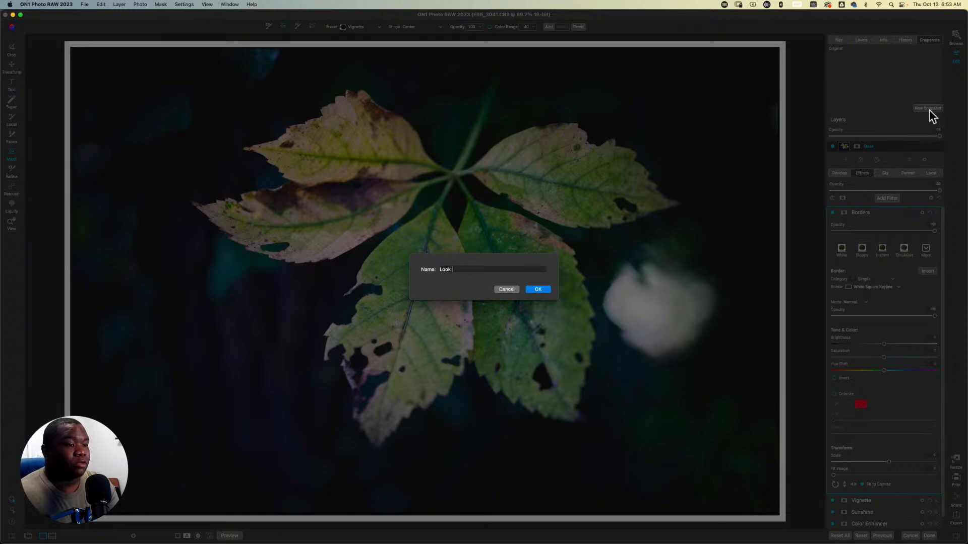
type("1")
key("Return")
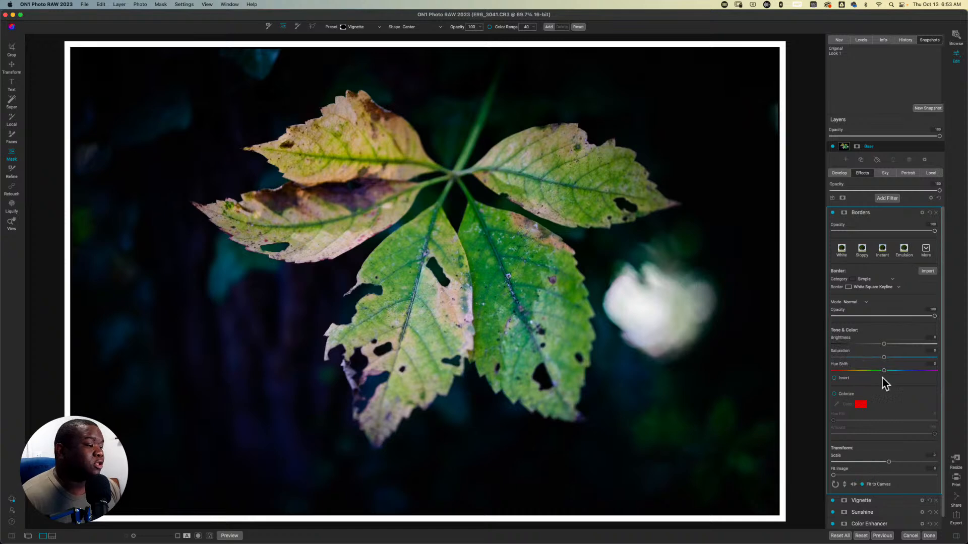
- Add a Curves filter, move it below Vignette in the filter stack, and lift its black point to an output of about 28
left_click(881, 217)
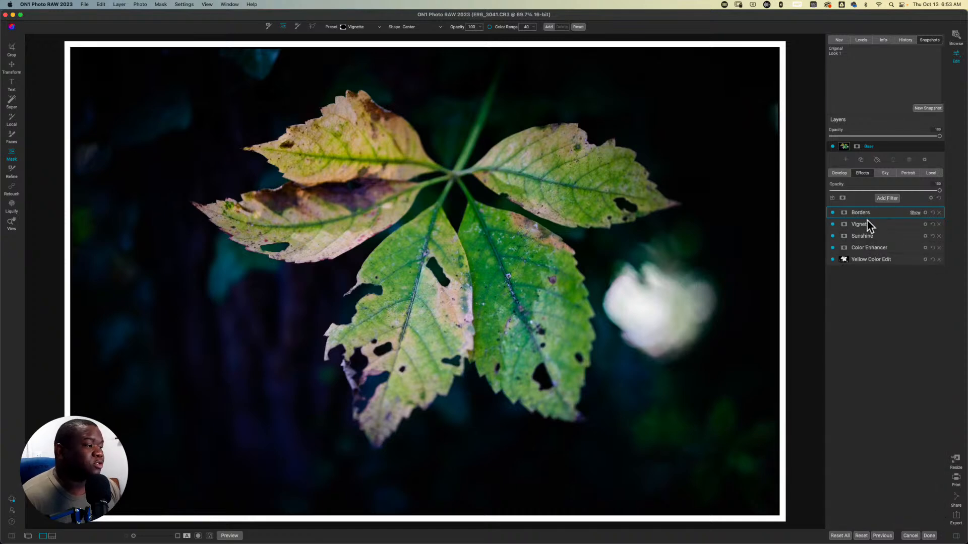
left_click(887, 198)
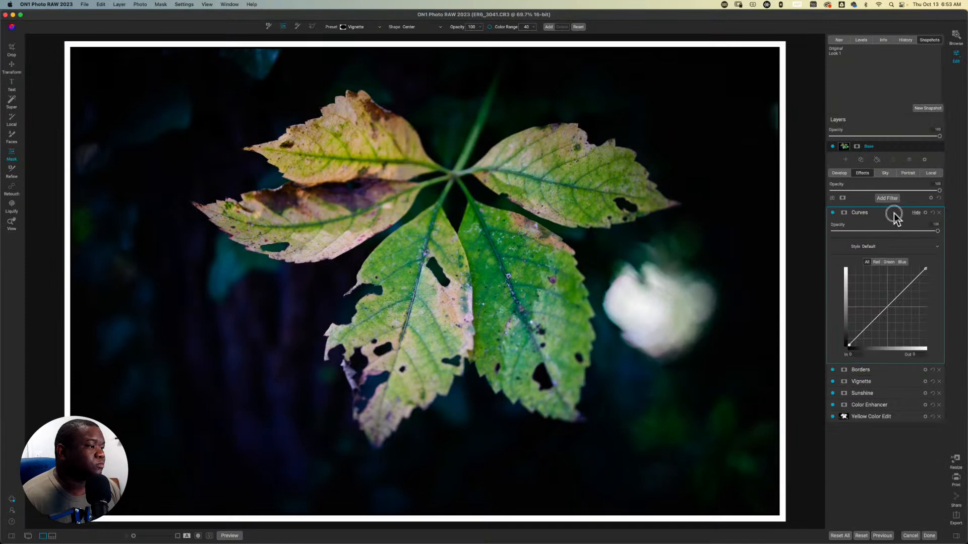
left_click(892, 214)
left_click_drag(887, 215, 855, 247)
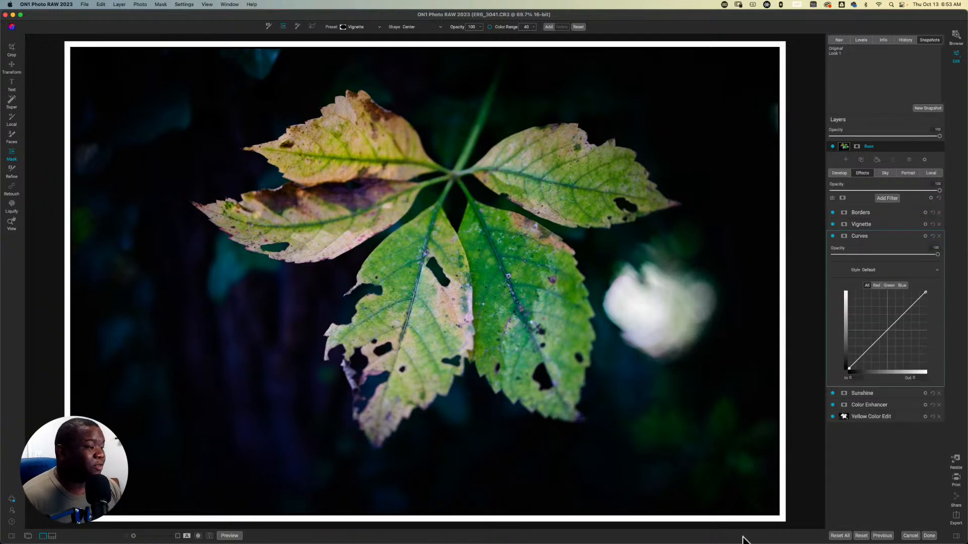
left_click_drag(850, 369, 839, 361)
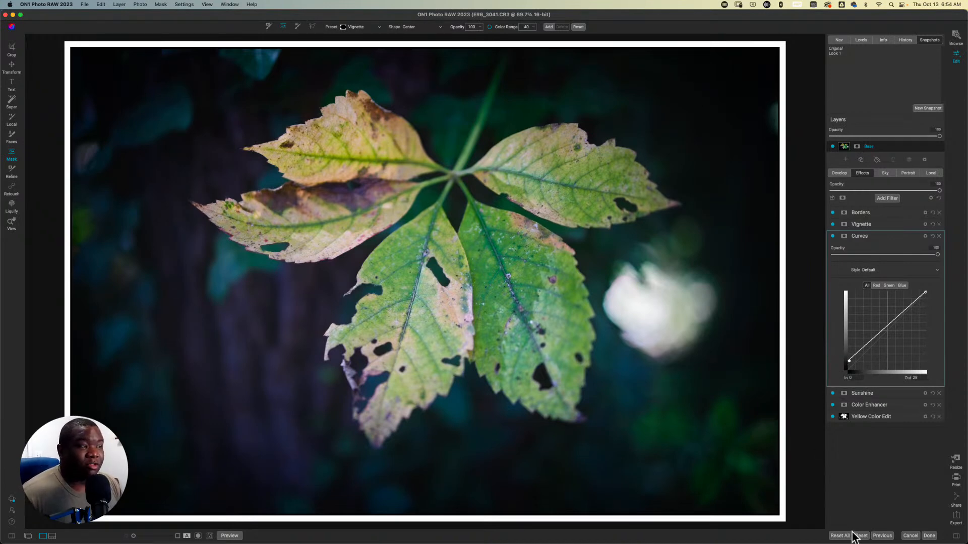
- Save the faded version as a new snapshot named Look 2
left_click(931, 109)
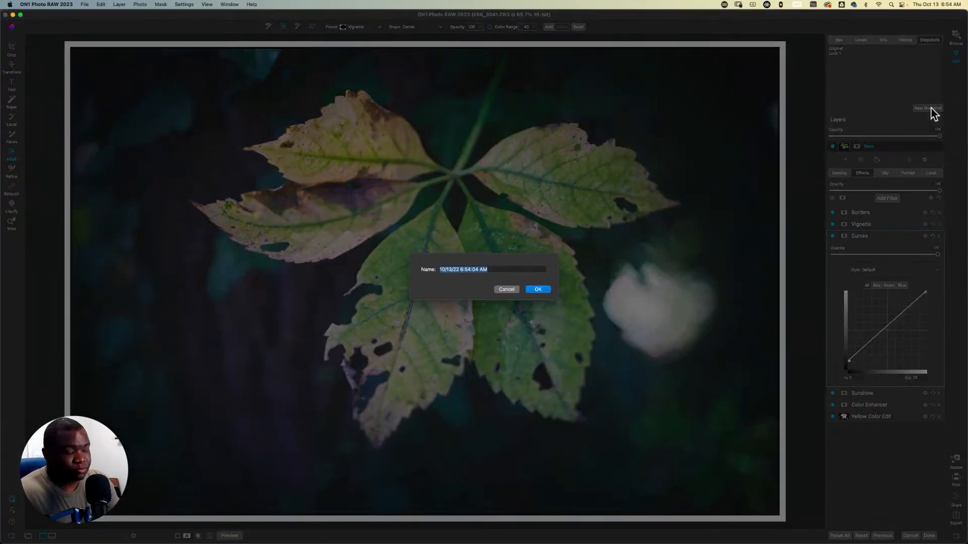
type("Look 2")
key("Return")
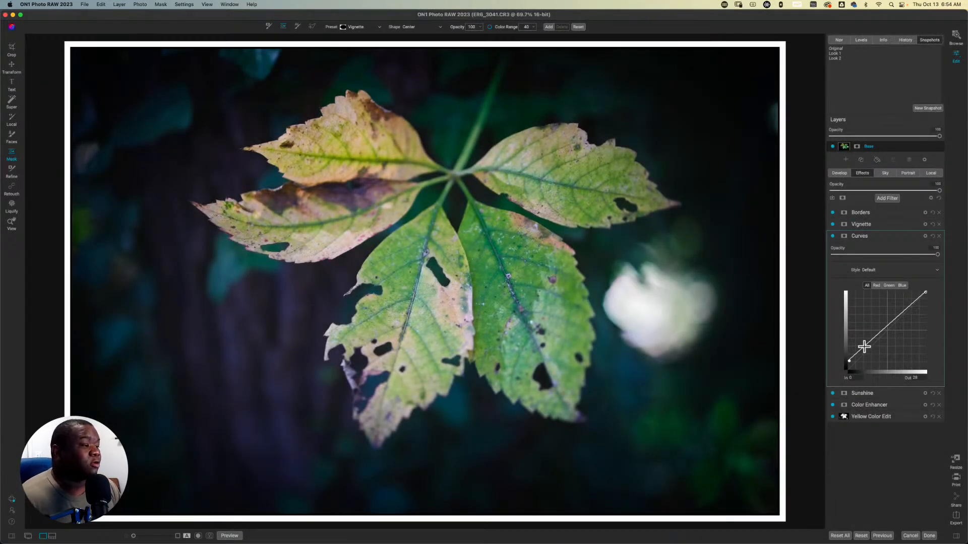
- Add a shadow point on the overall curve at about In 65, Out 68, and compare the photo with and without Curves
left_click(863, 347)
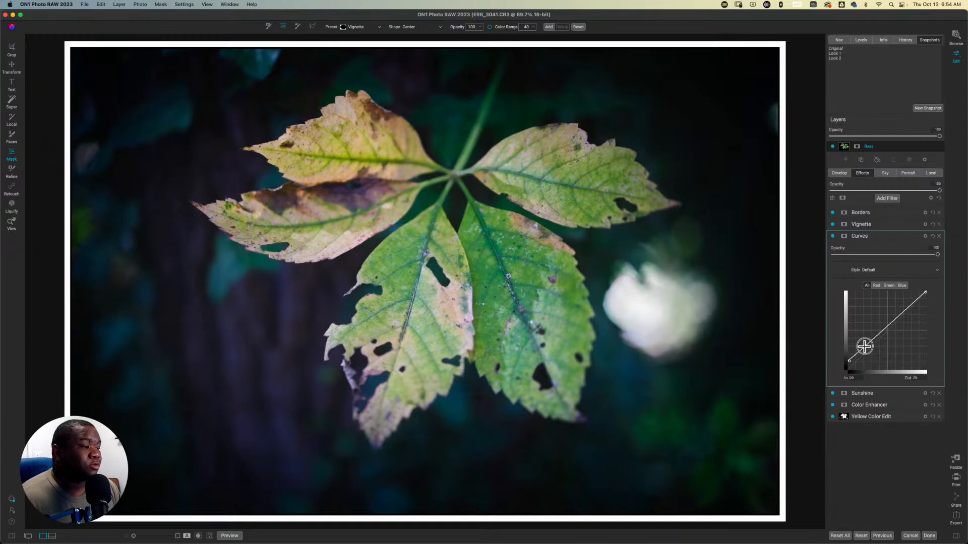
left_click_drag(865, 347, 867, 349)
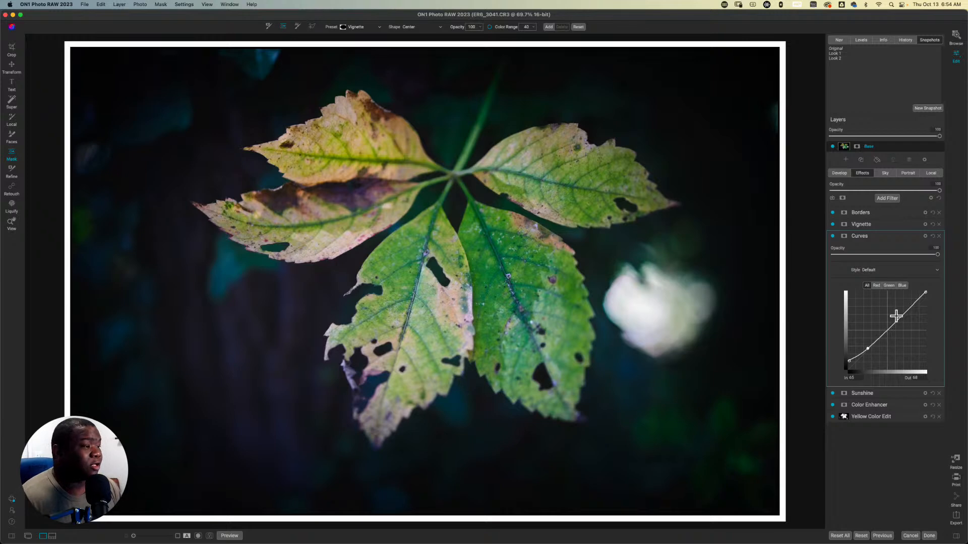
left_click(833, 236)
left_click(833, 236)
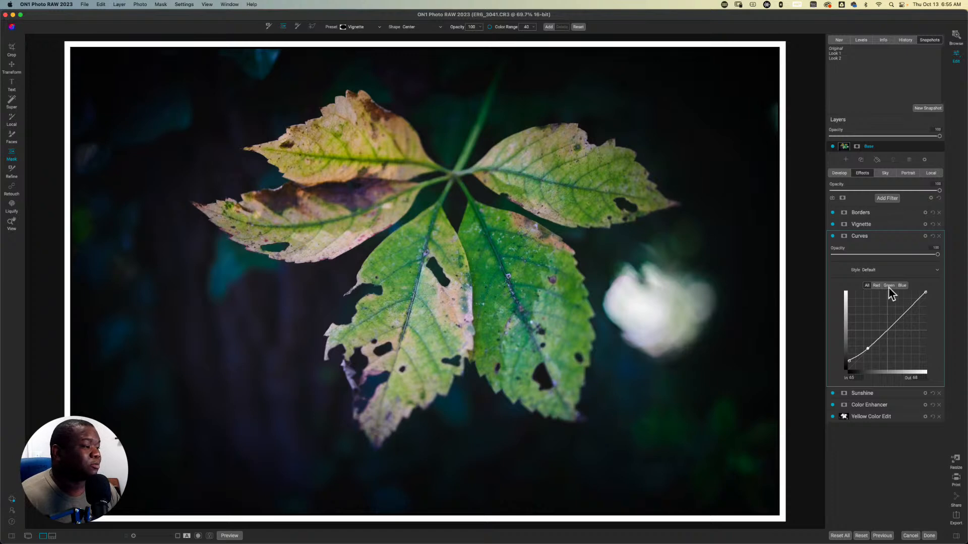
- On the Blue curve, lower the shadows to about In 71, Out 59, raise the highlights to about In 196, Out 200, and compare the result
left_click(902, 286)
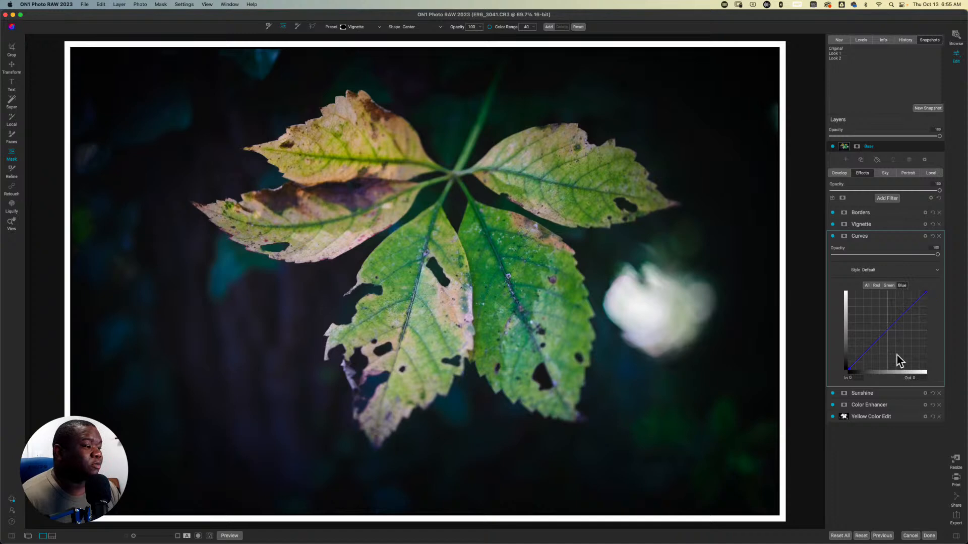
left_click(868, 352)
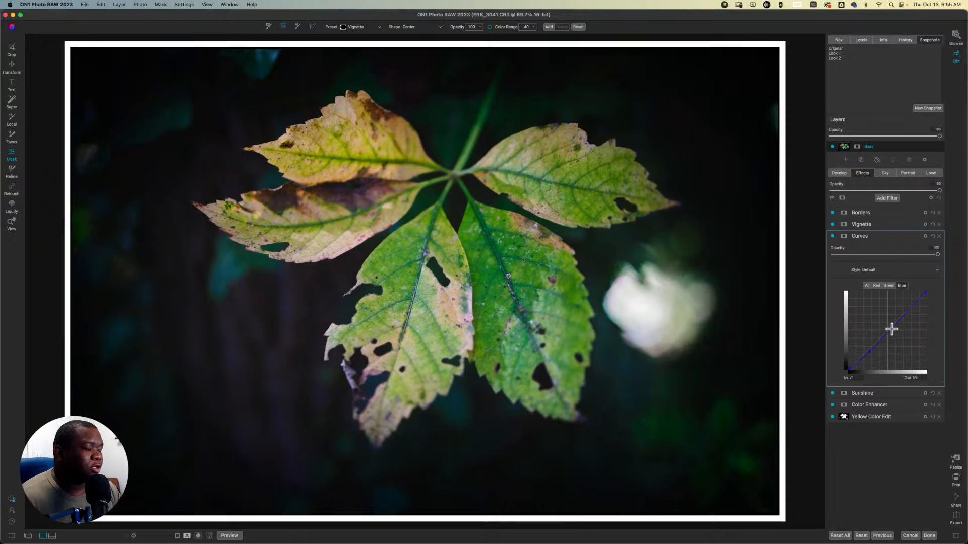
left_click(908, 309)
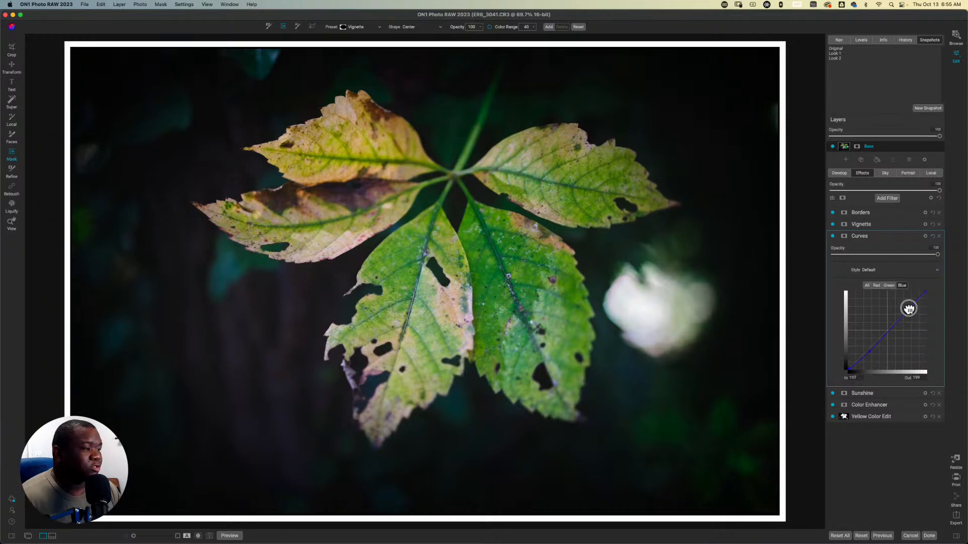
left_click_drag(908, 309, 907, 308)
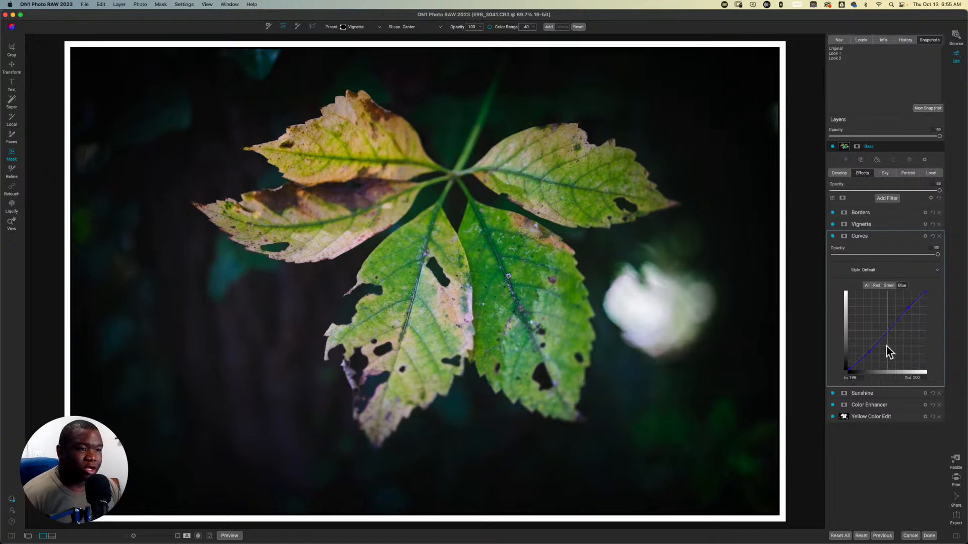
left_click(832, 236)
left_click(832, 236)
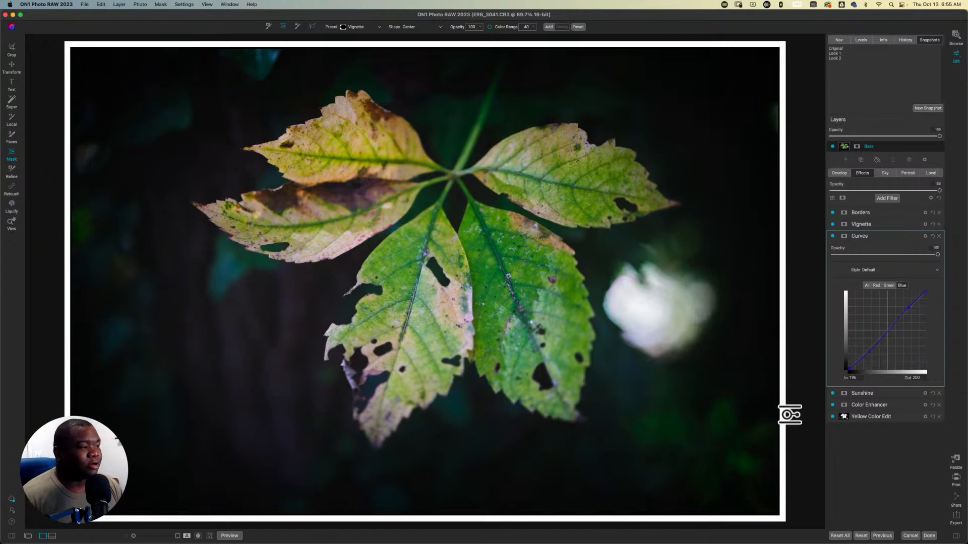
- On the Red curve, raise the shadows to about Out 57, set the highlights to about In 180, Out 177, and the midtones to In 94, Out 104
left_click(876, 285)
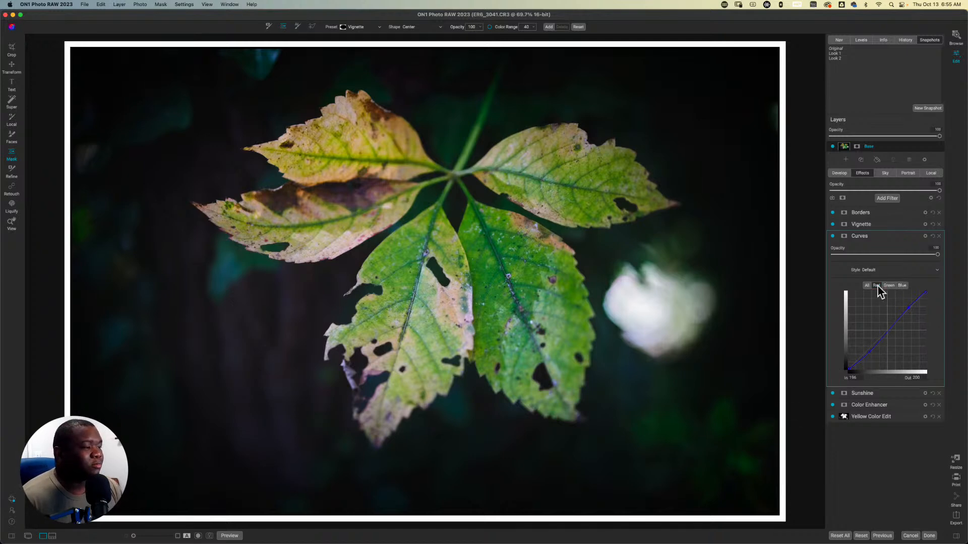
left_click_drag(864, 355, 861, 353)
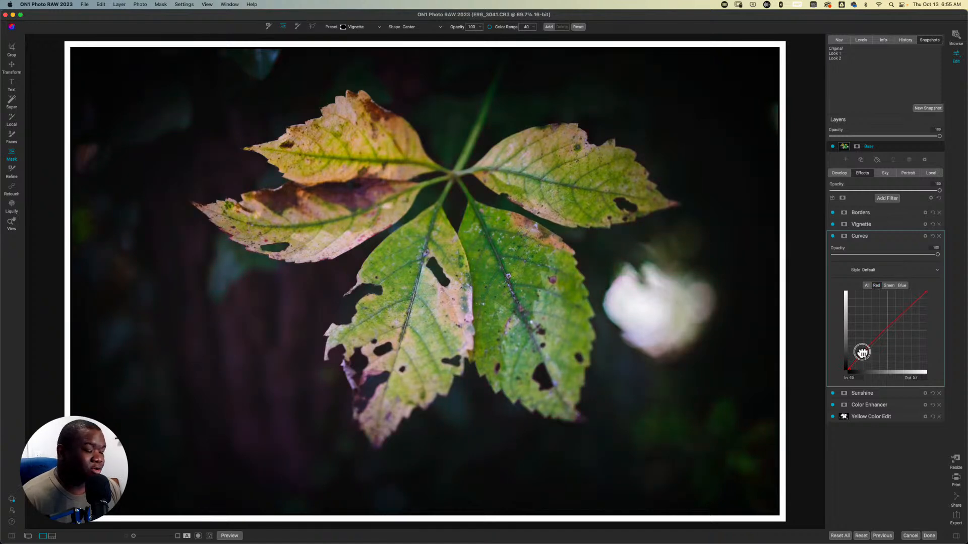
left_click_drag(895, 320, 902, 315)
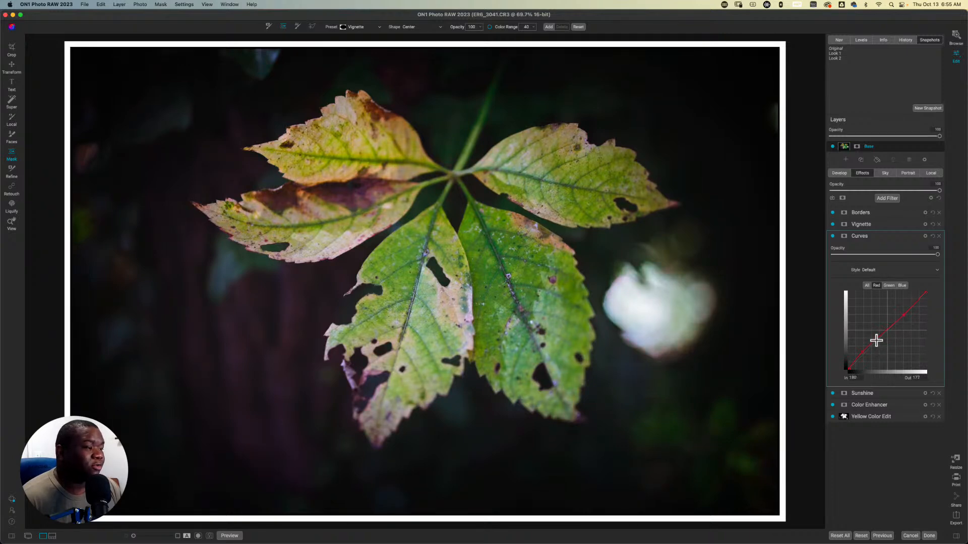
left_click_drag(876, 338, 876, 337)
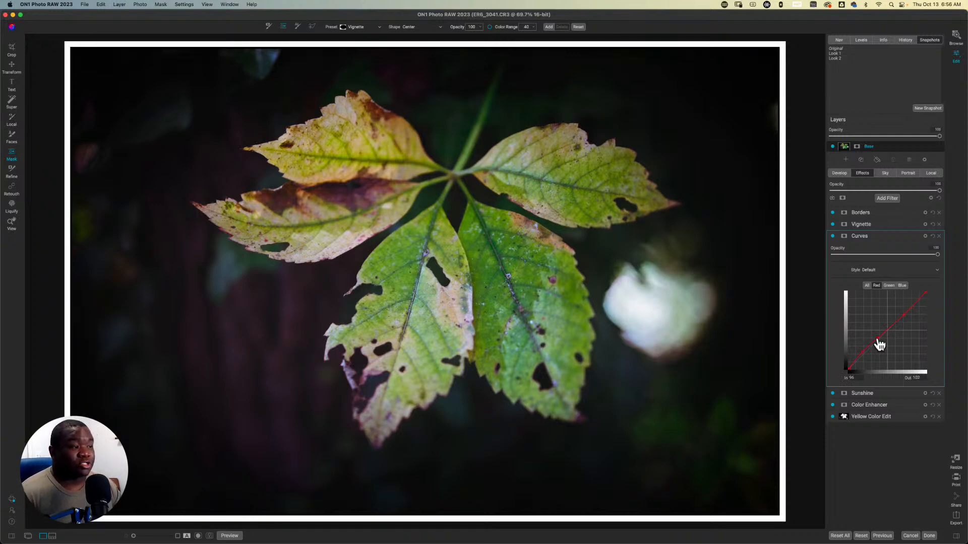
left_click_drag(879, 344, 879, 345)
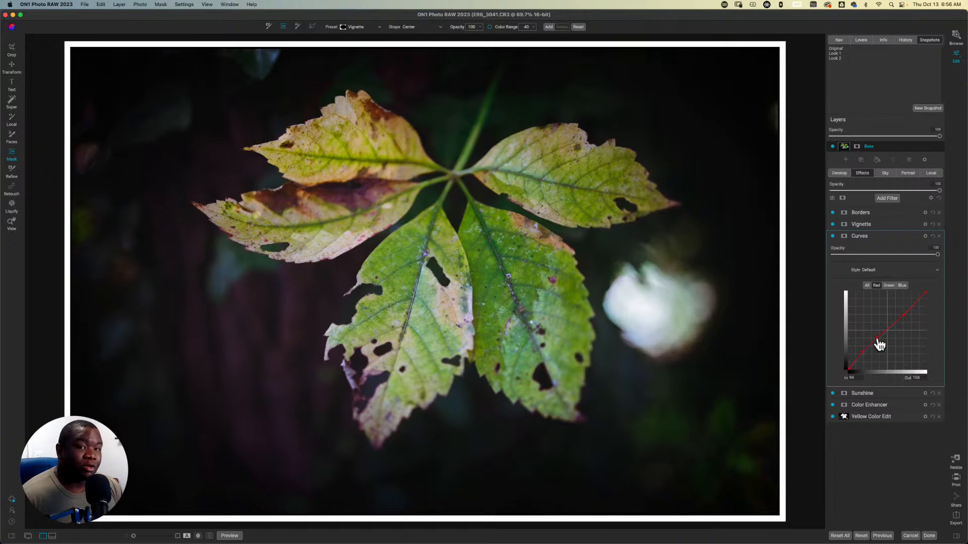
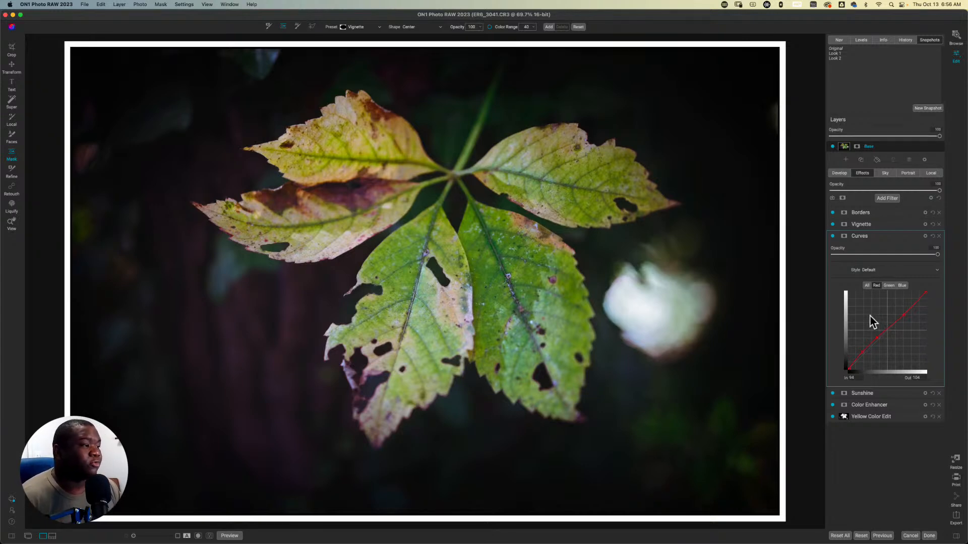
- Collapse the Curves filter and save the color-graded version as a new snapshot named Look 3
left_click(879, 238)
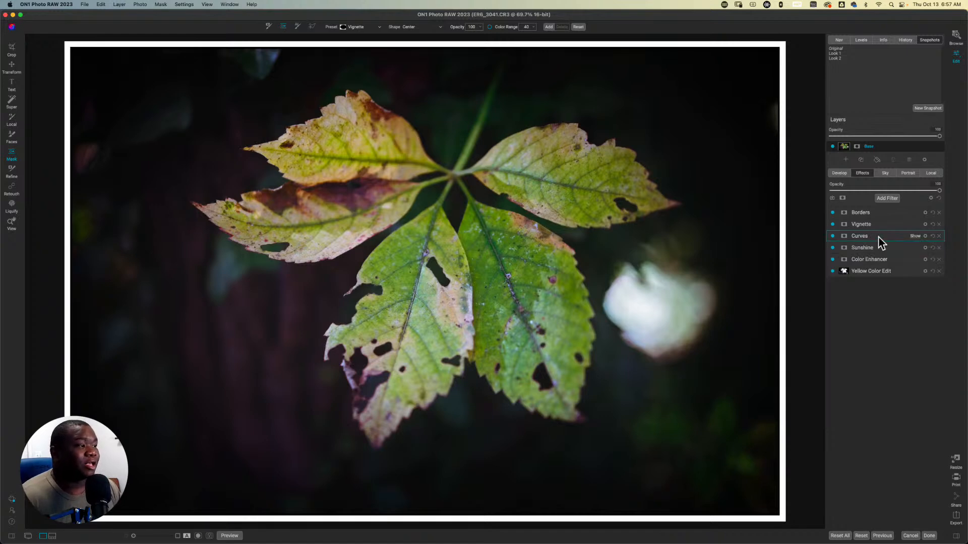
left_click(928, 109)
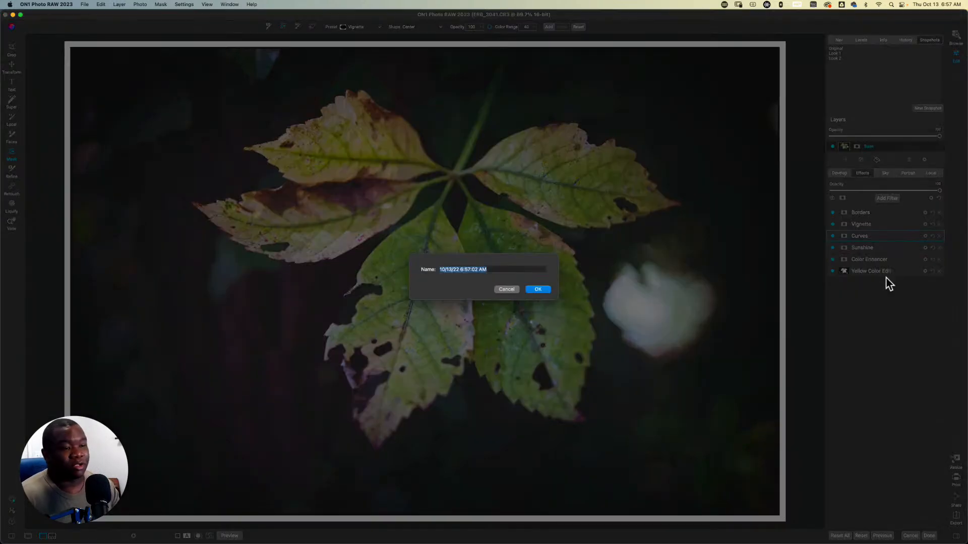
type("Look 3")
key("Return")
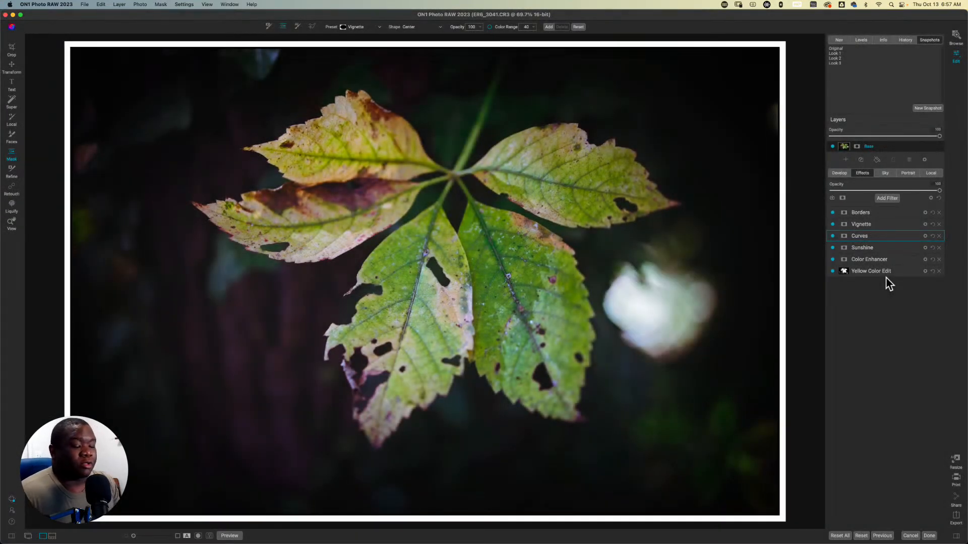
- Compare the saved looks by applying the Look 1, Look 2 and Look 3 snapshots in turn
left_click(838, 53)
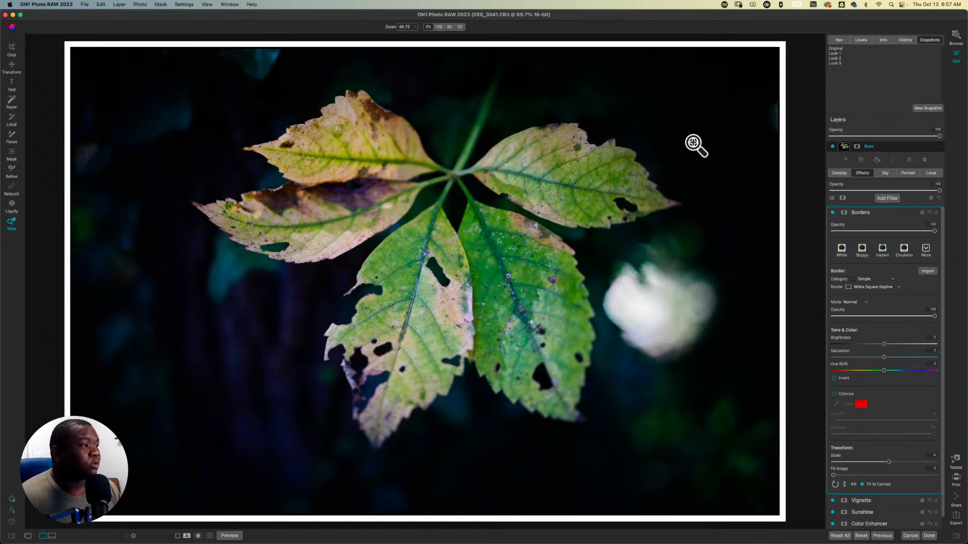
left_click(835, 59)
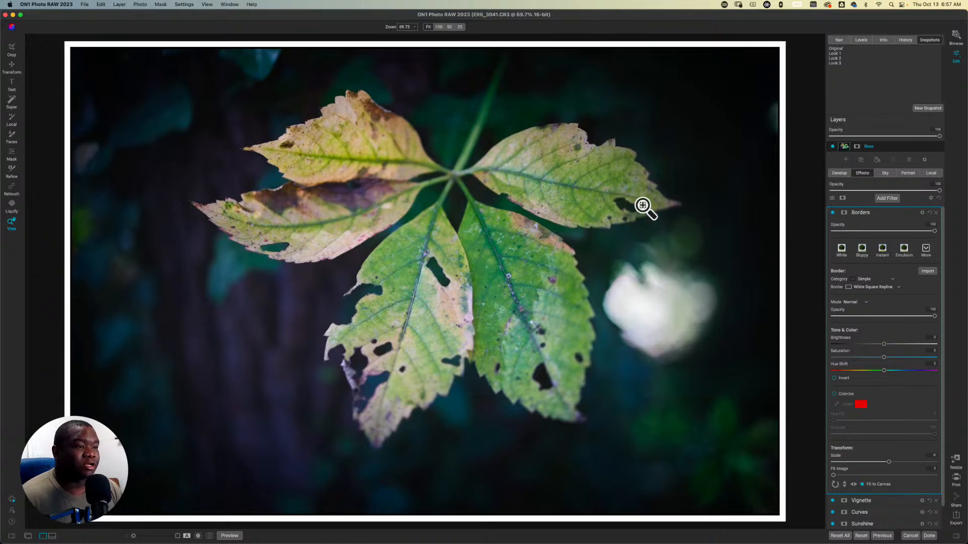
left_click(835, 63)
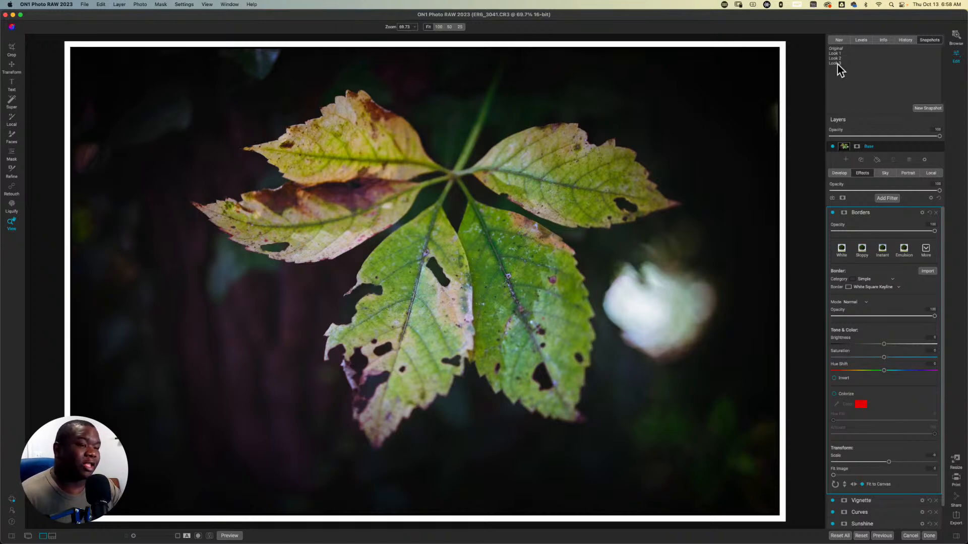
- Compare the Look 3 edit with the unedited original photo three times, ending on the edited version
key("backslash")
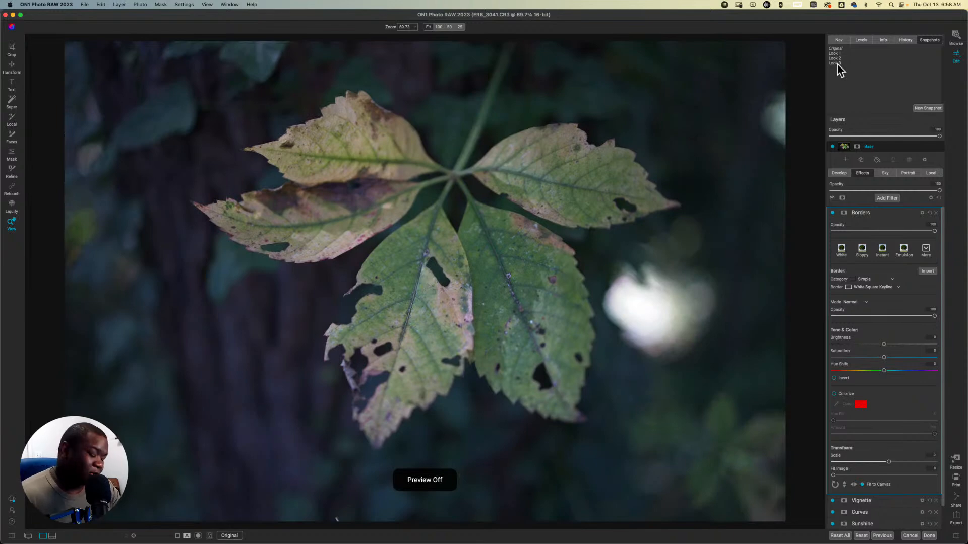
key("backslash")
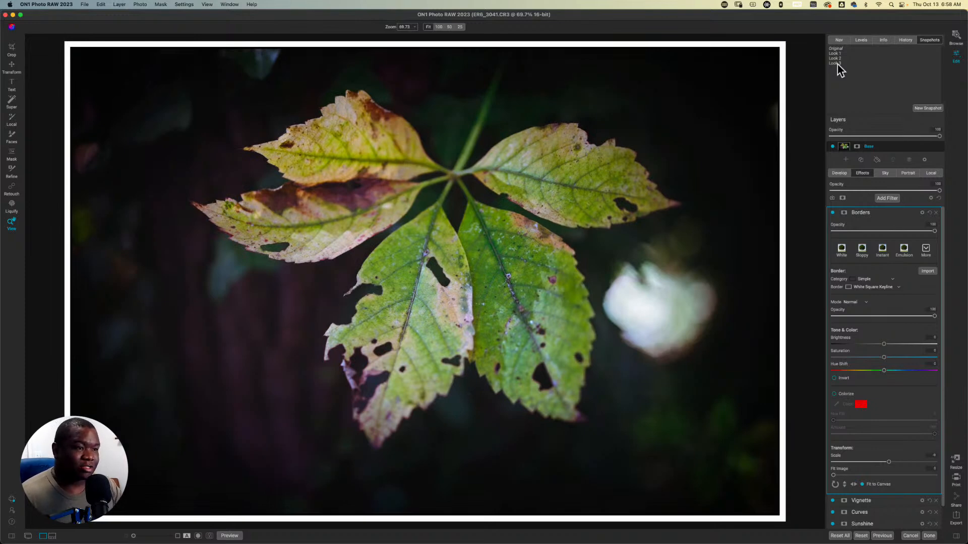
key("backslash")
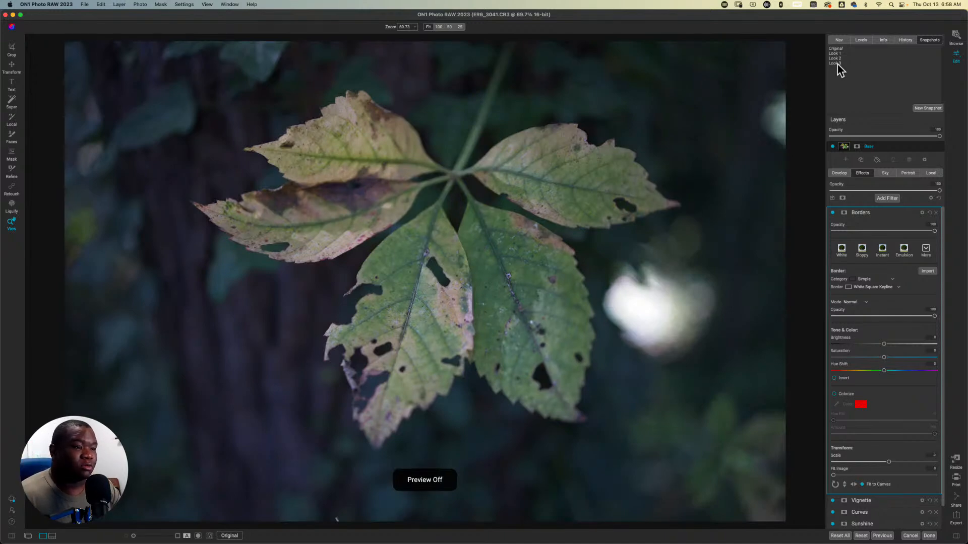
key("backslash")
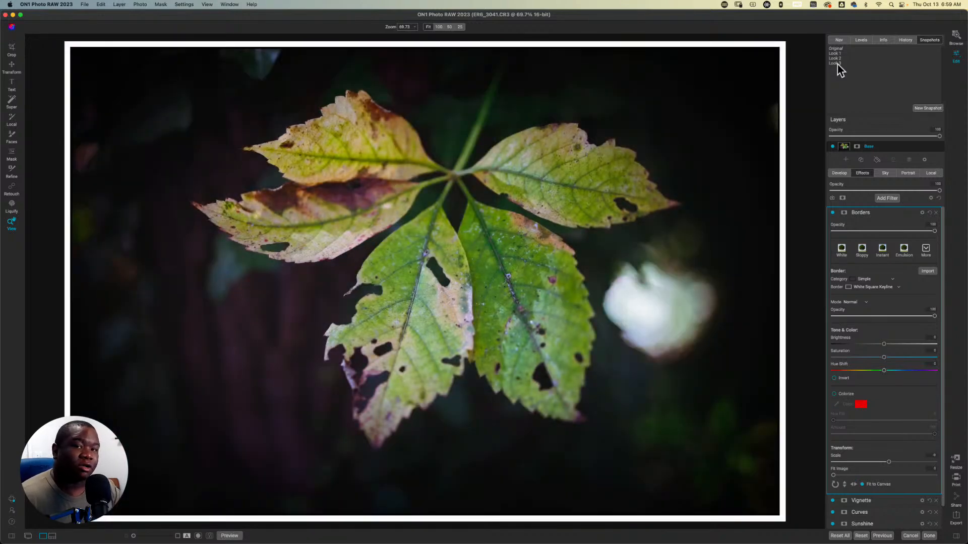
key("backslash")
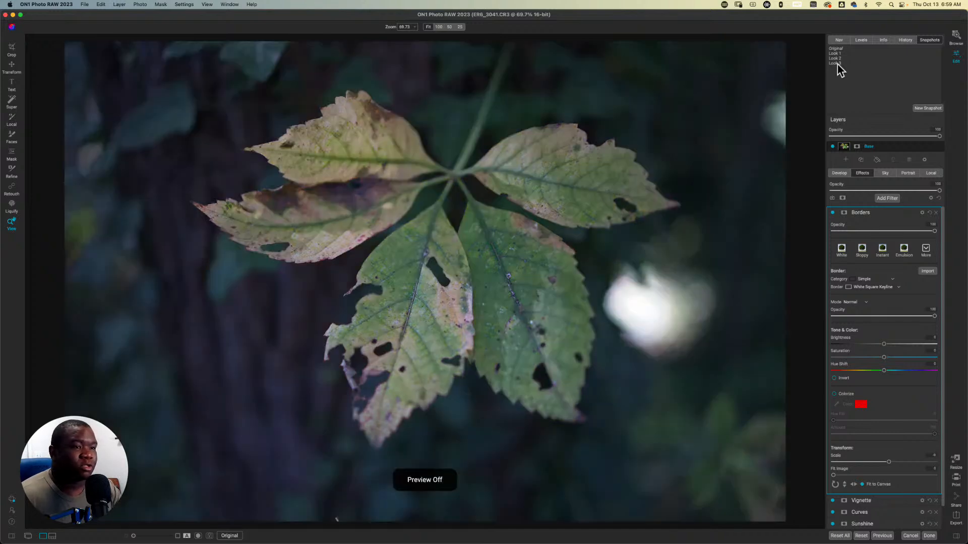
key("backslash")
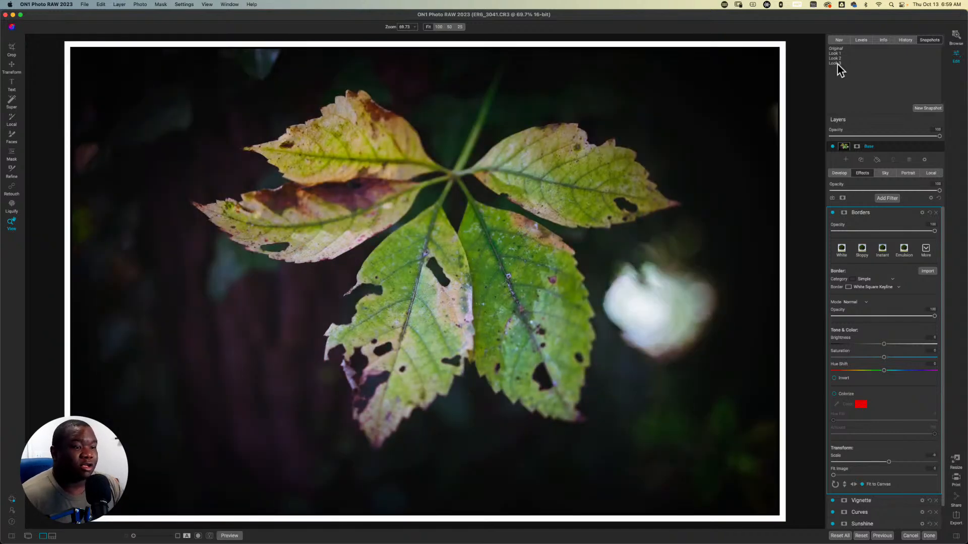